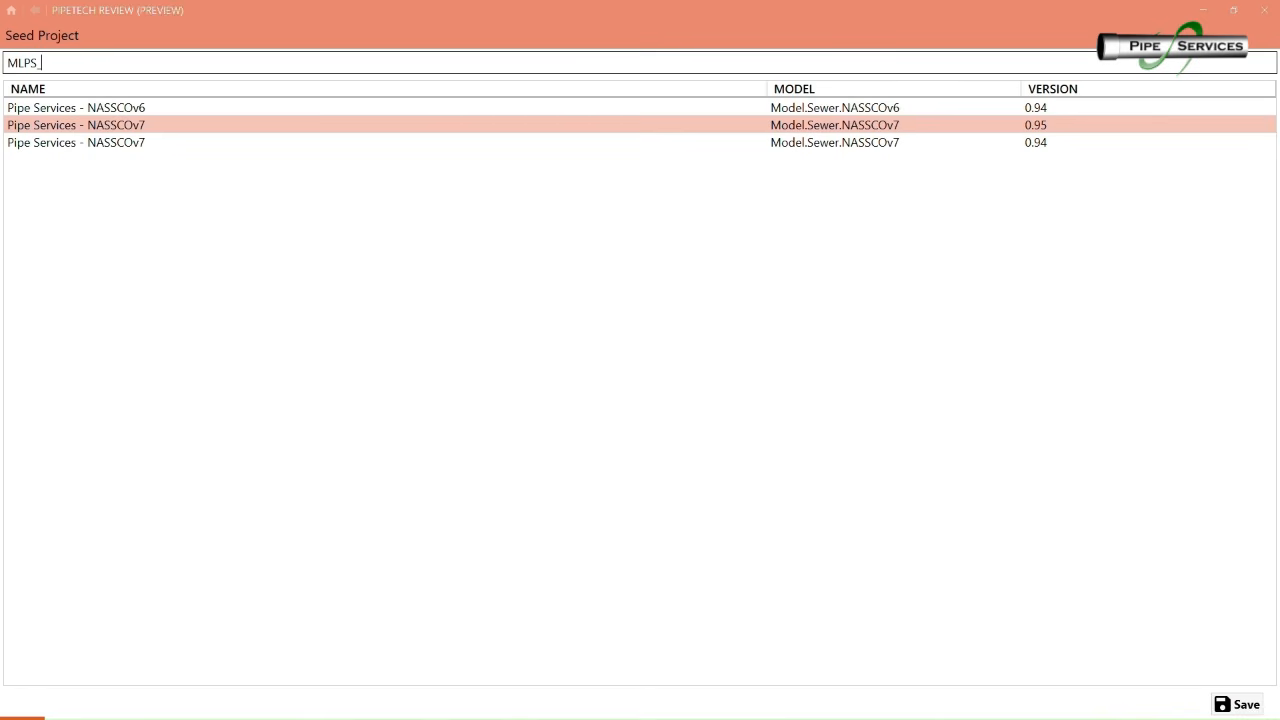
# Name the new seed project MLPS_N14_North
pyautogui.write('N')
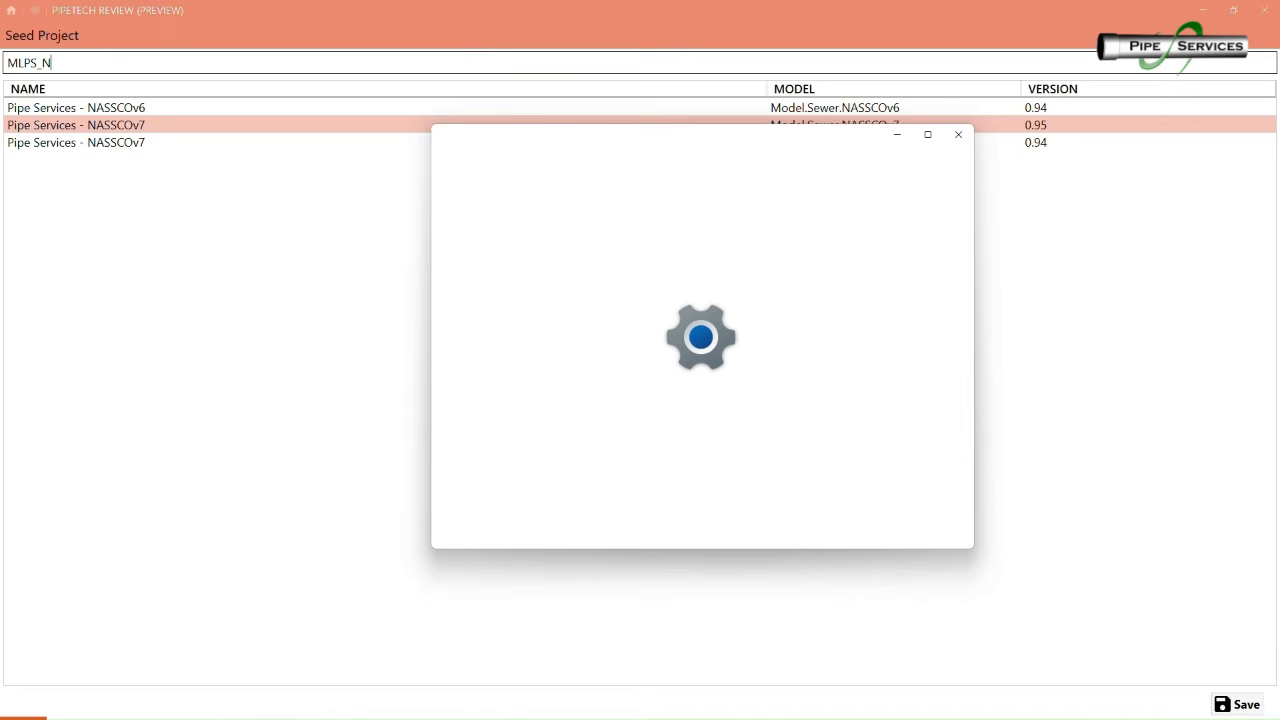
pyautogui.write('14_North.ptproject')
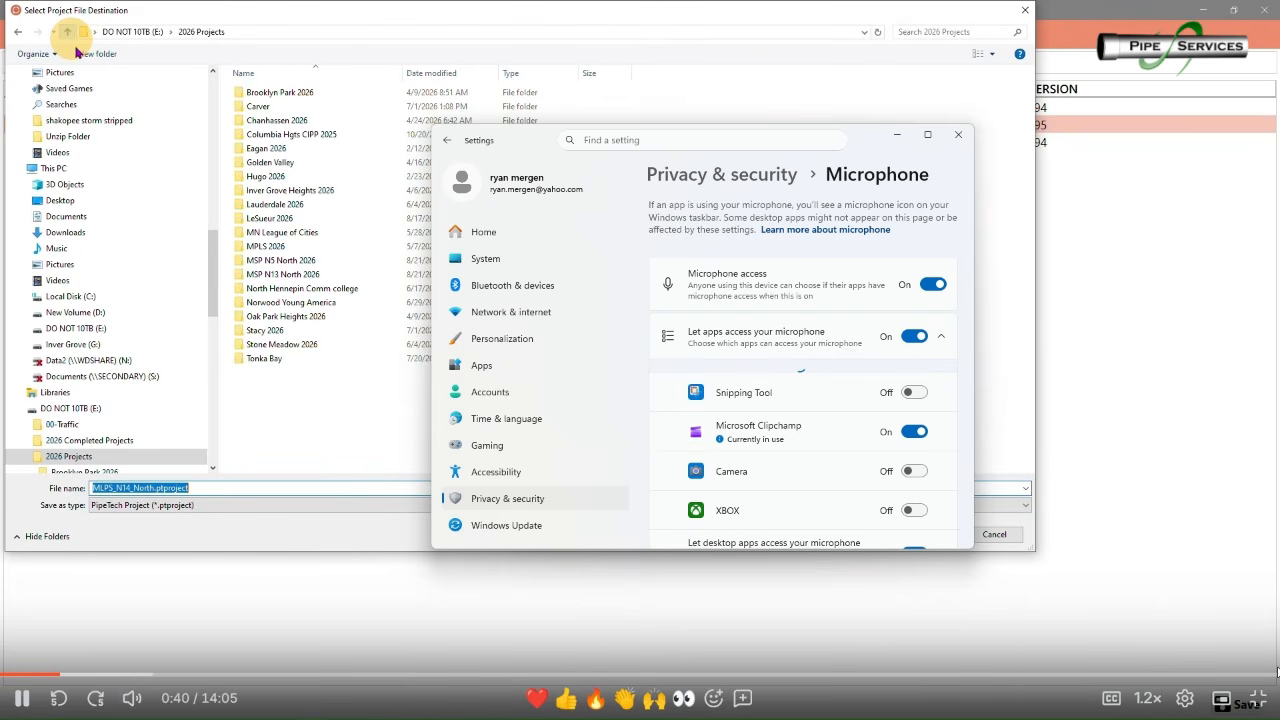
pyautogui.click(1185, 702)
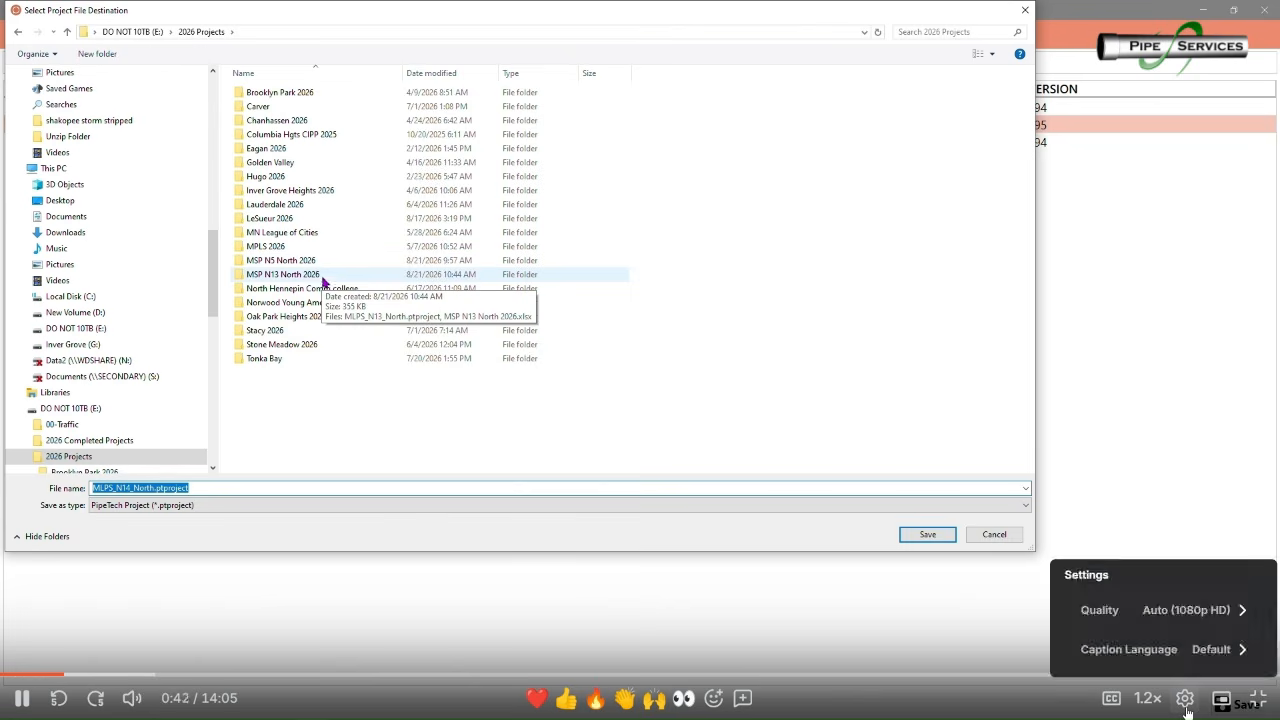
pyautogui.click(1186, 706)
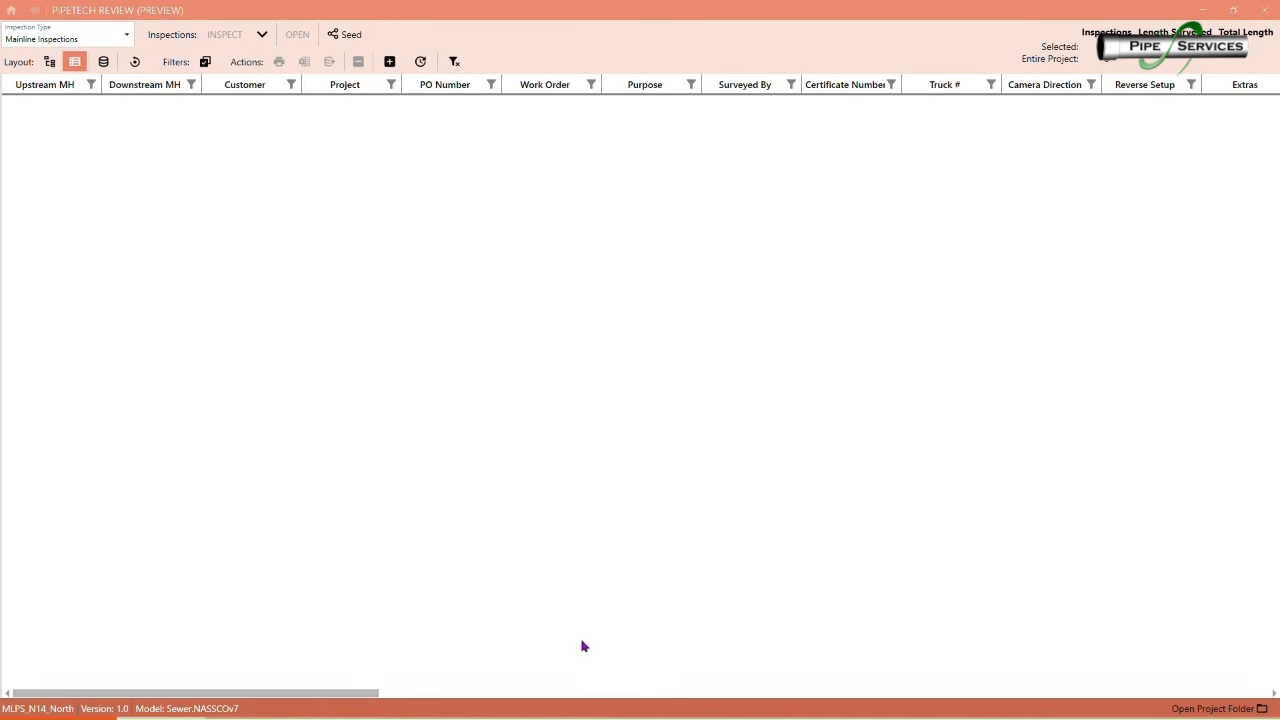
# Create a blank seed workbook and save it as MLPS_N14_Nor in the MSP N14 North 2026 folder
pyautogui.click(345, 34)
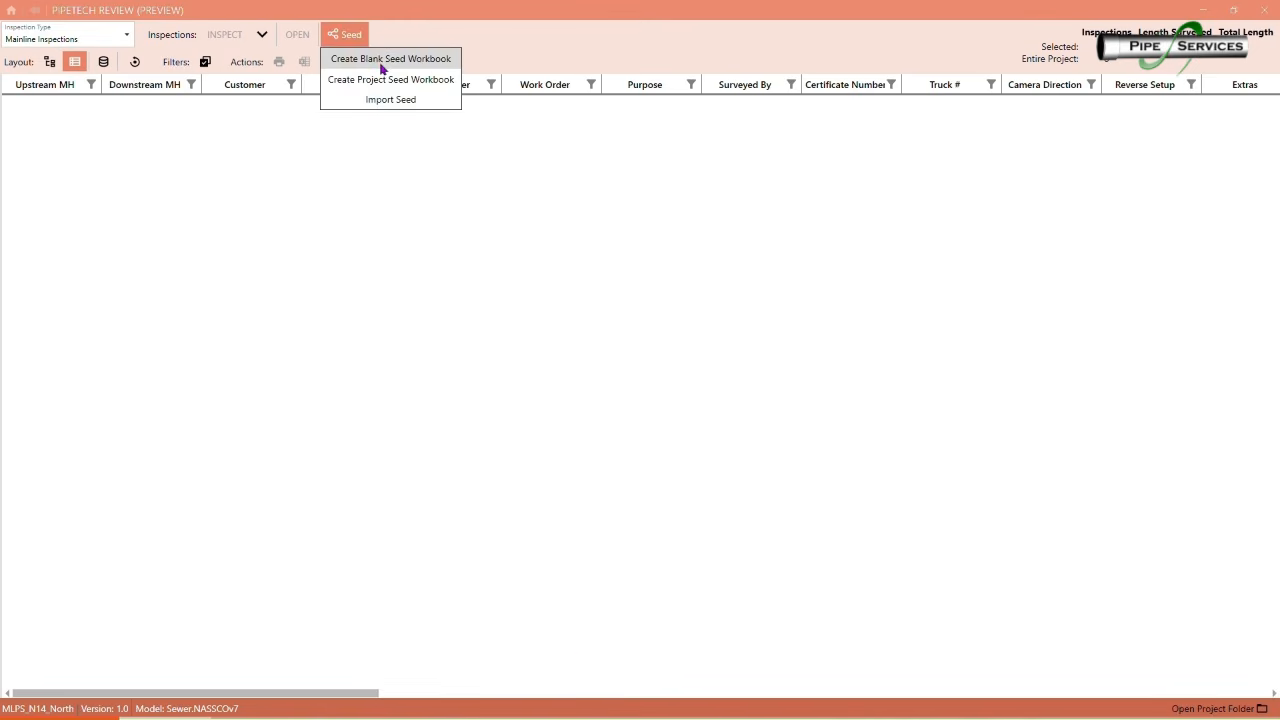
pyautogui.click(436, 62)
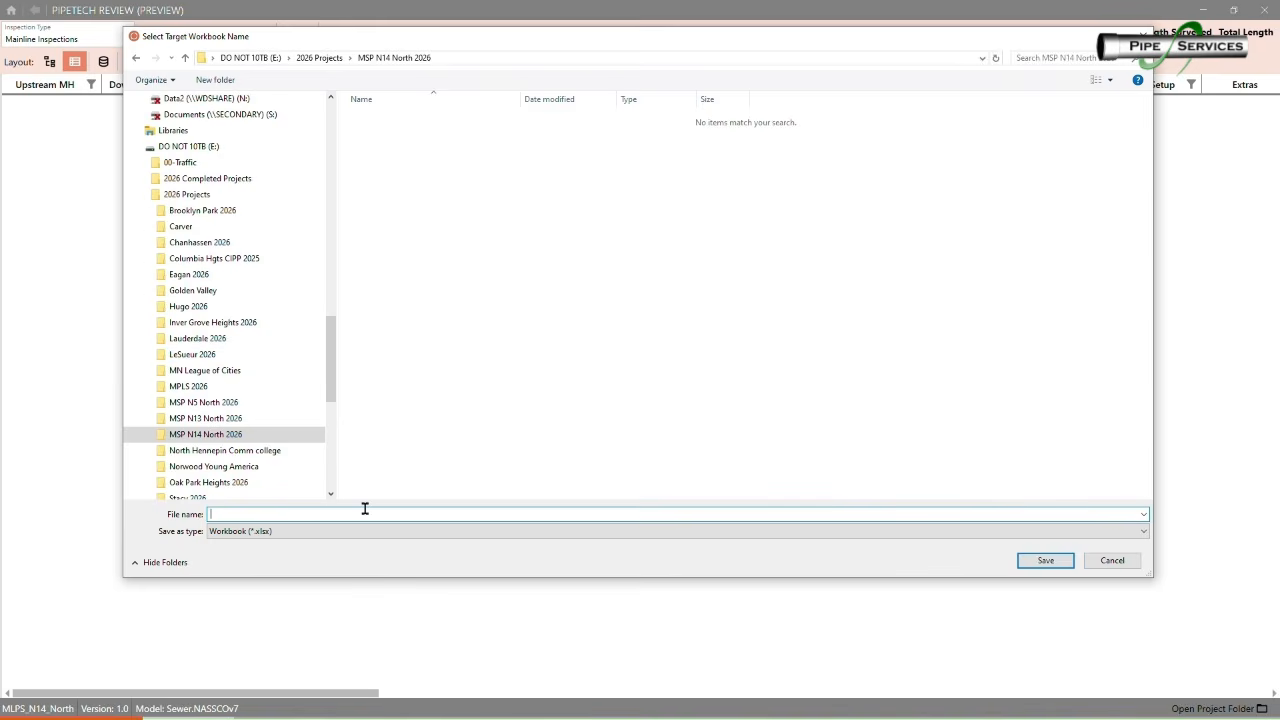
pyautogui.write('M')
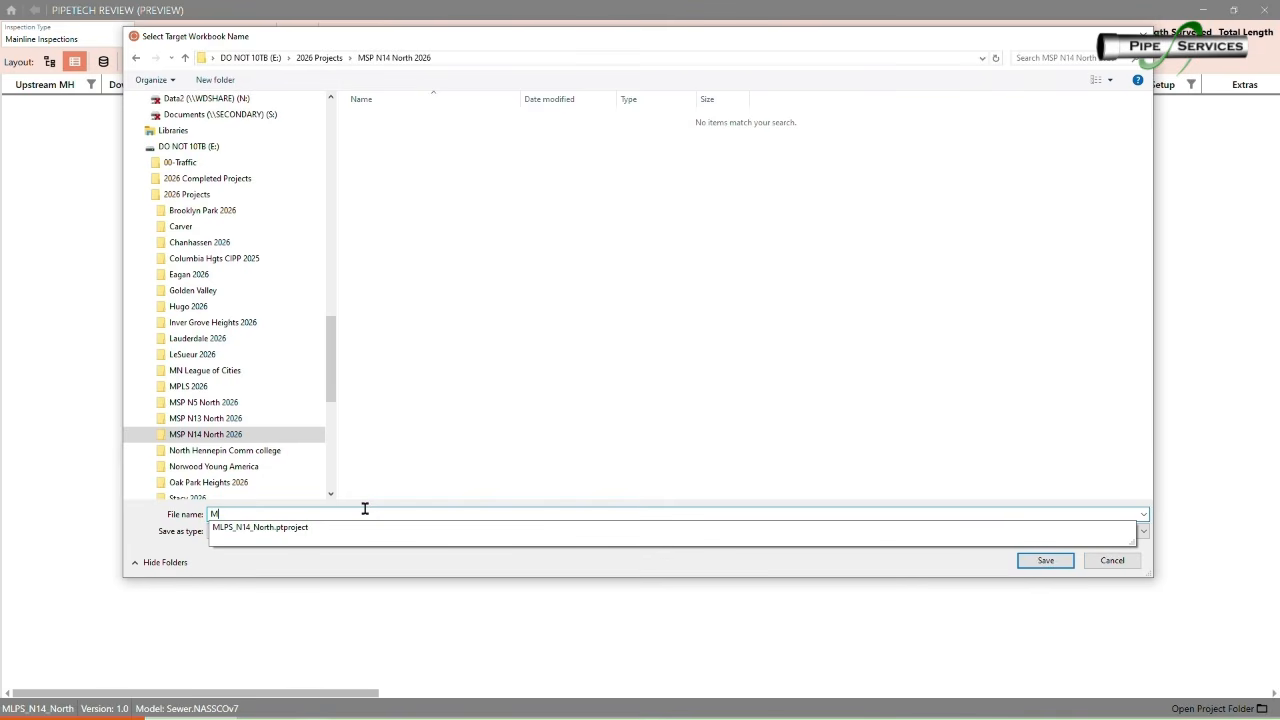
pyautogui.click(315, 528)
pyautogui.click(729, 370)
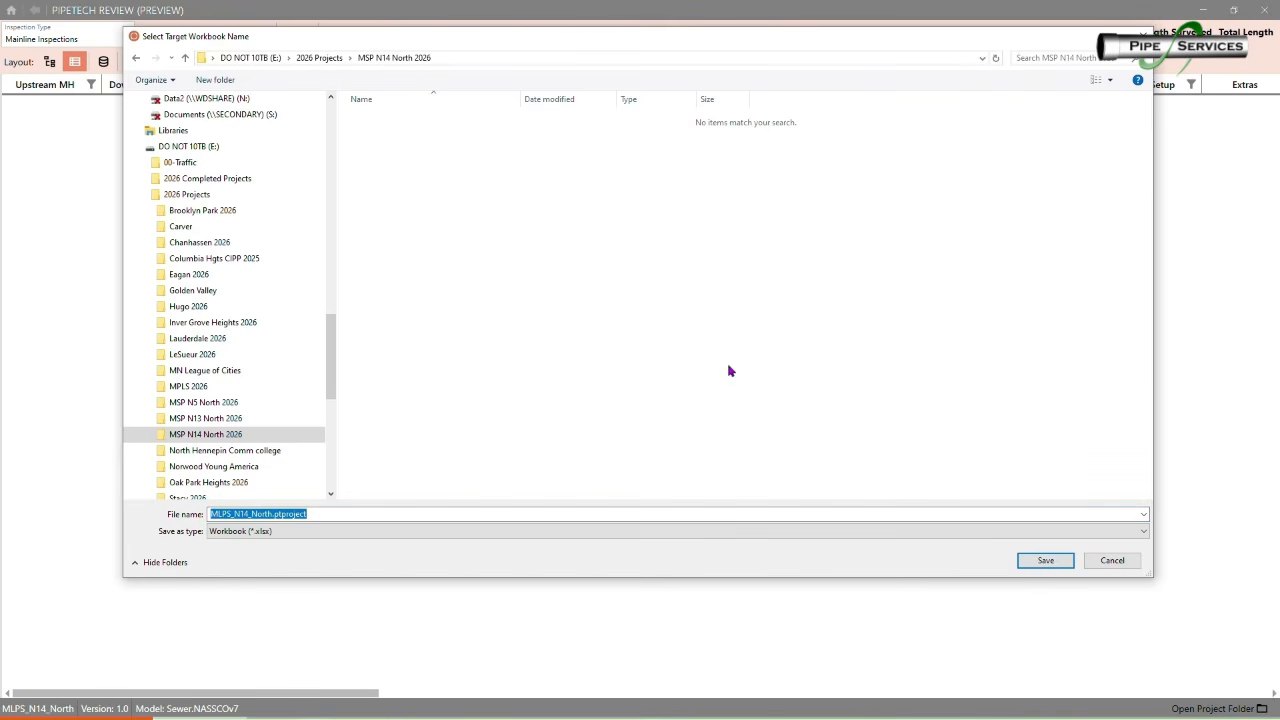
pyautogui.click(231, 514)
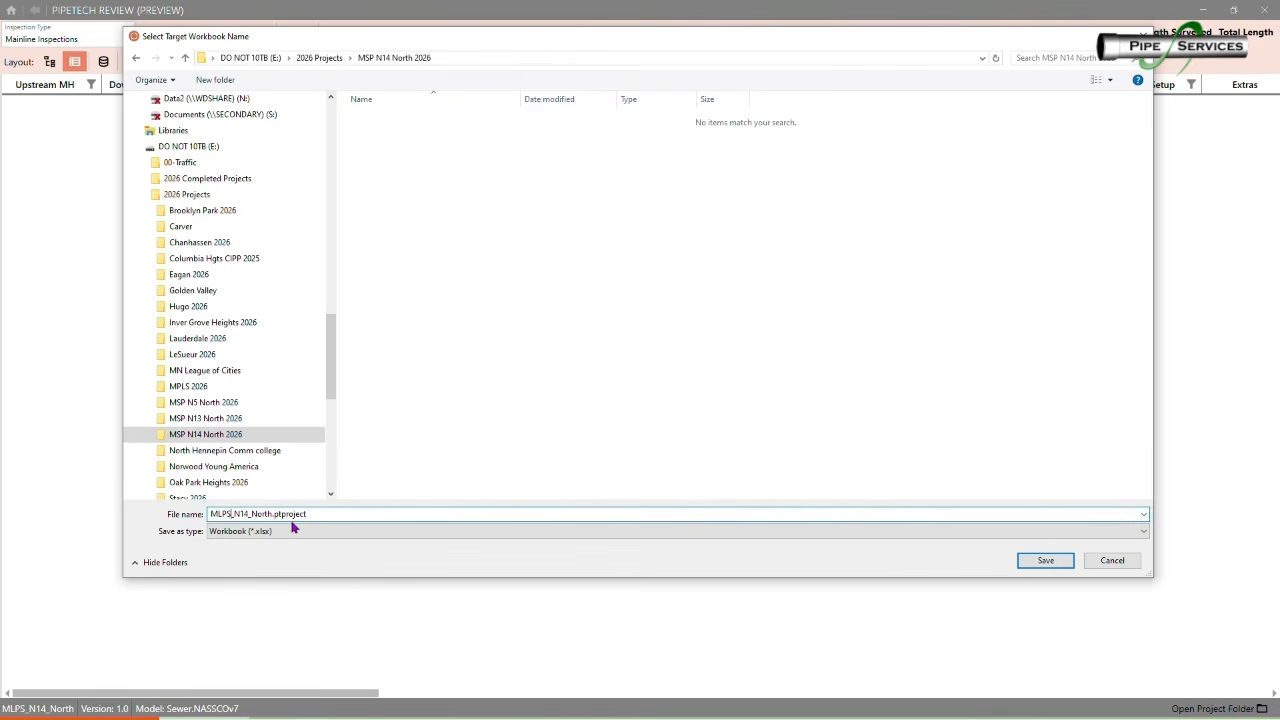
pyautogui.click(274, 438)
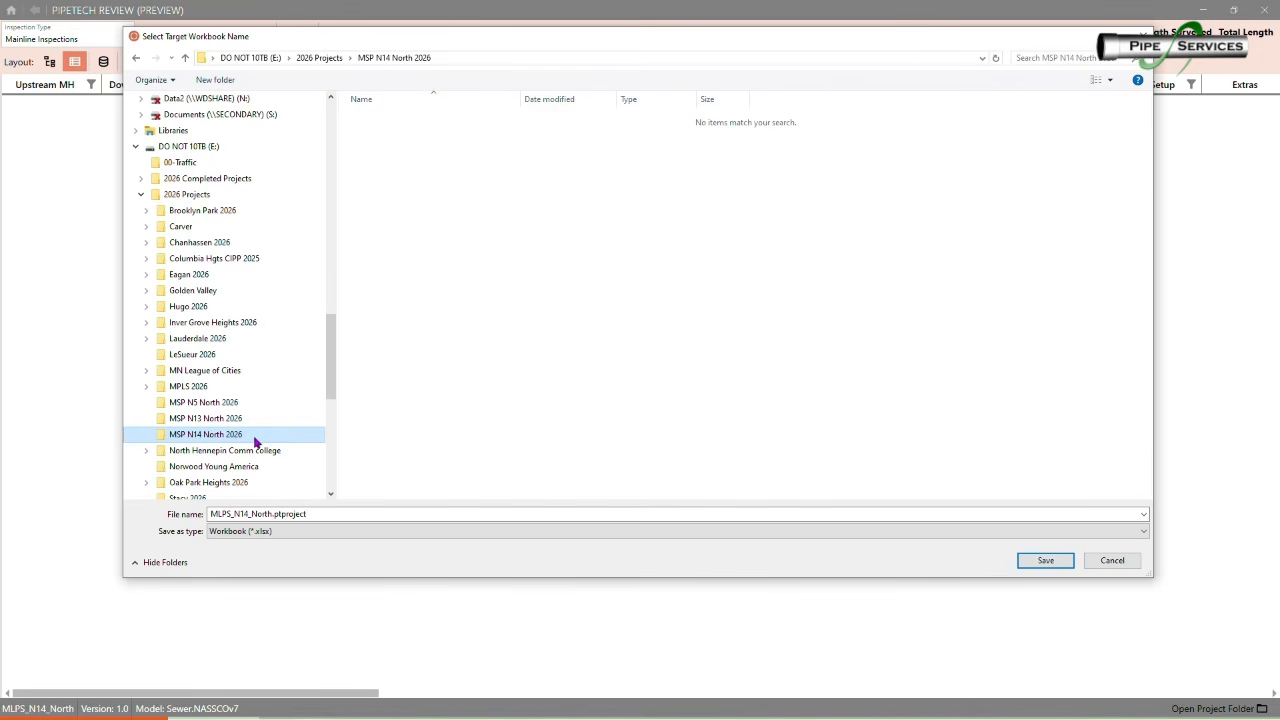
pyautogui.doubleClick(266, 514)
pyautogui.click(266, 514)
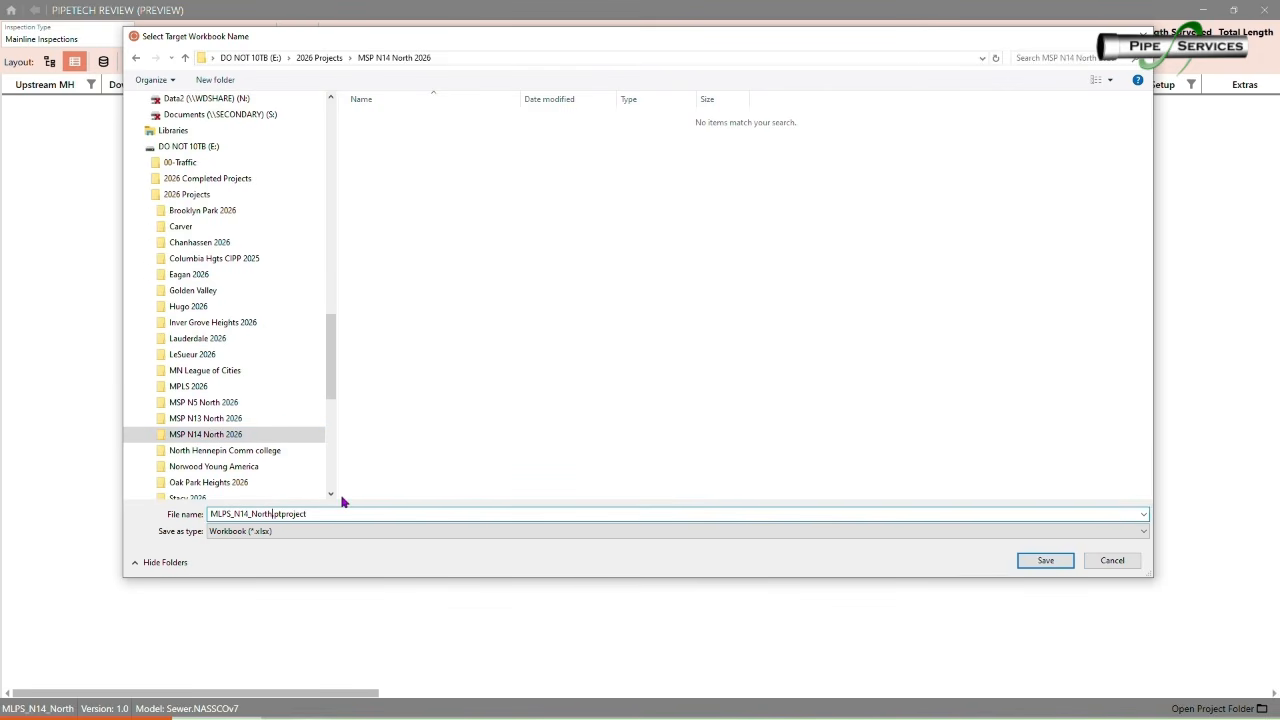
pyautogui.press('BackSpace')
pyautogui.press('BackSpace')
pyautogui.click(1045, 560)
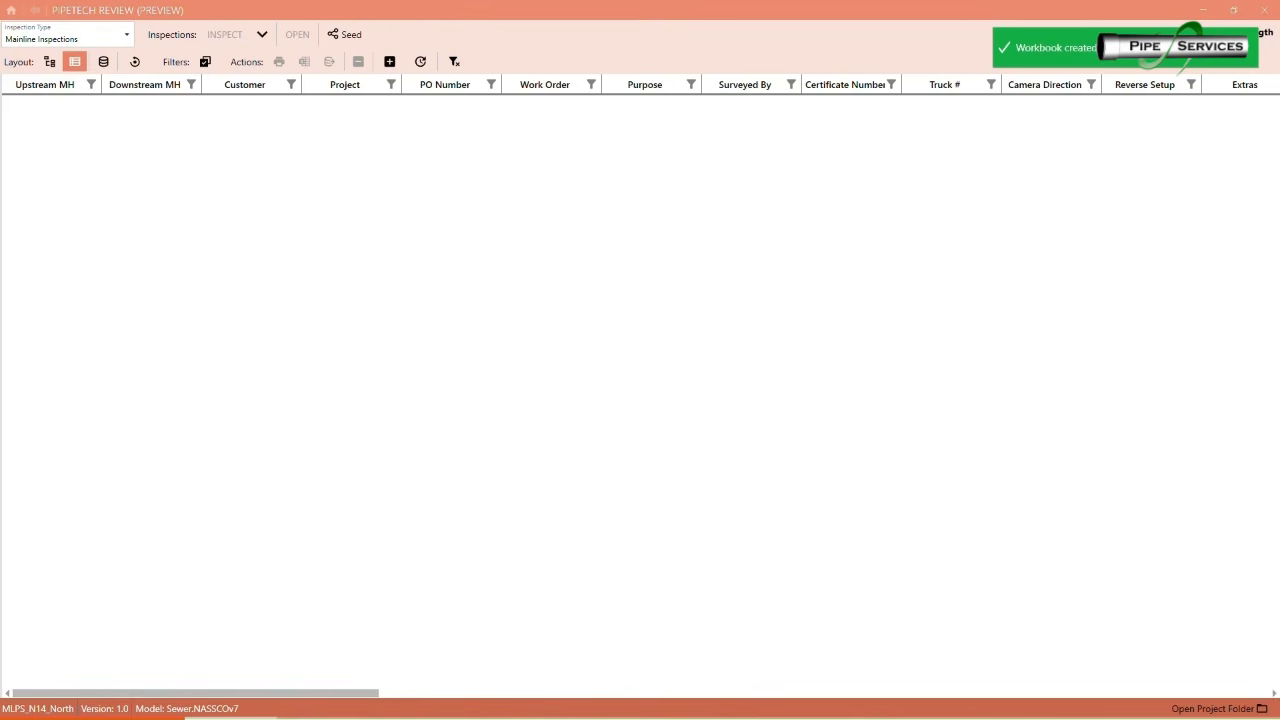
pyautogui.click(344, 34)
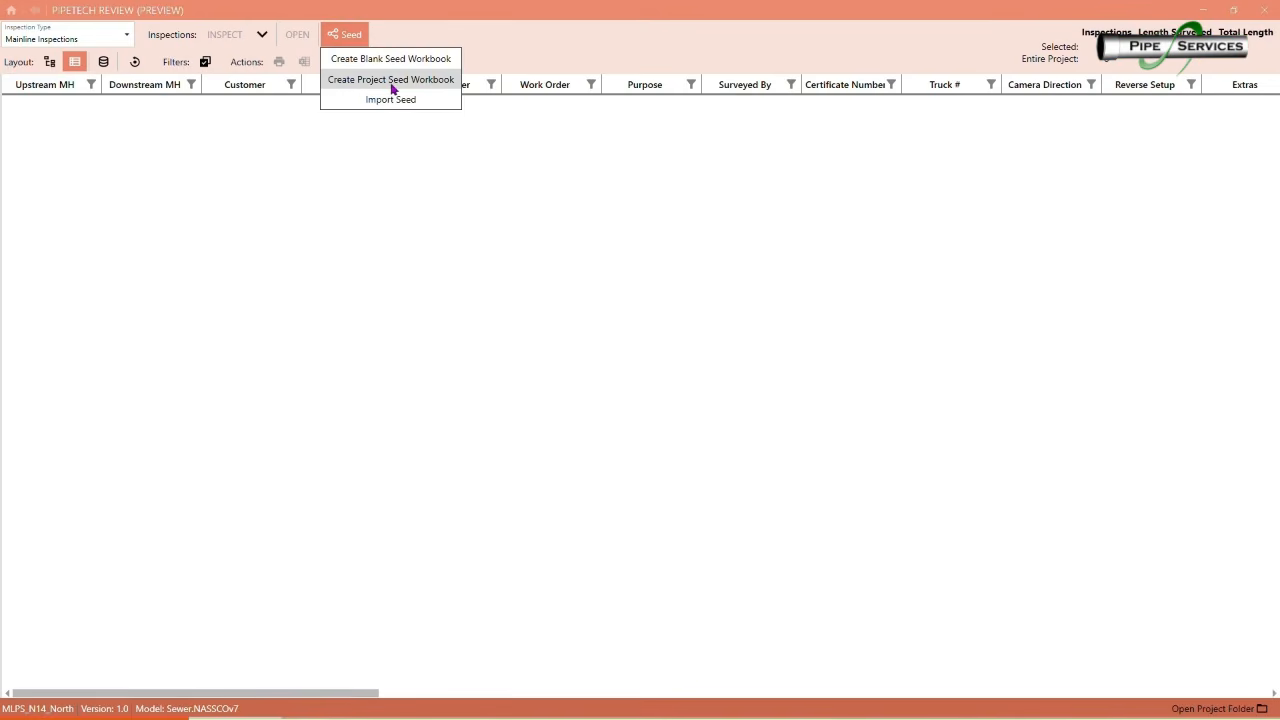
pyautogui.click(392, 89)
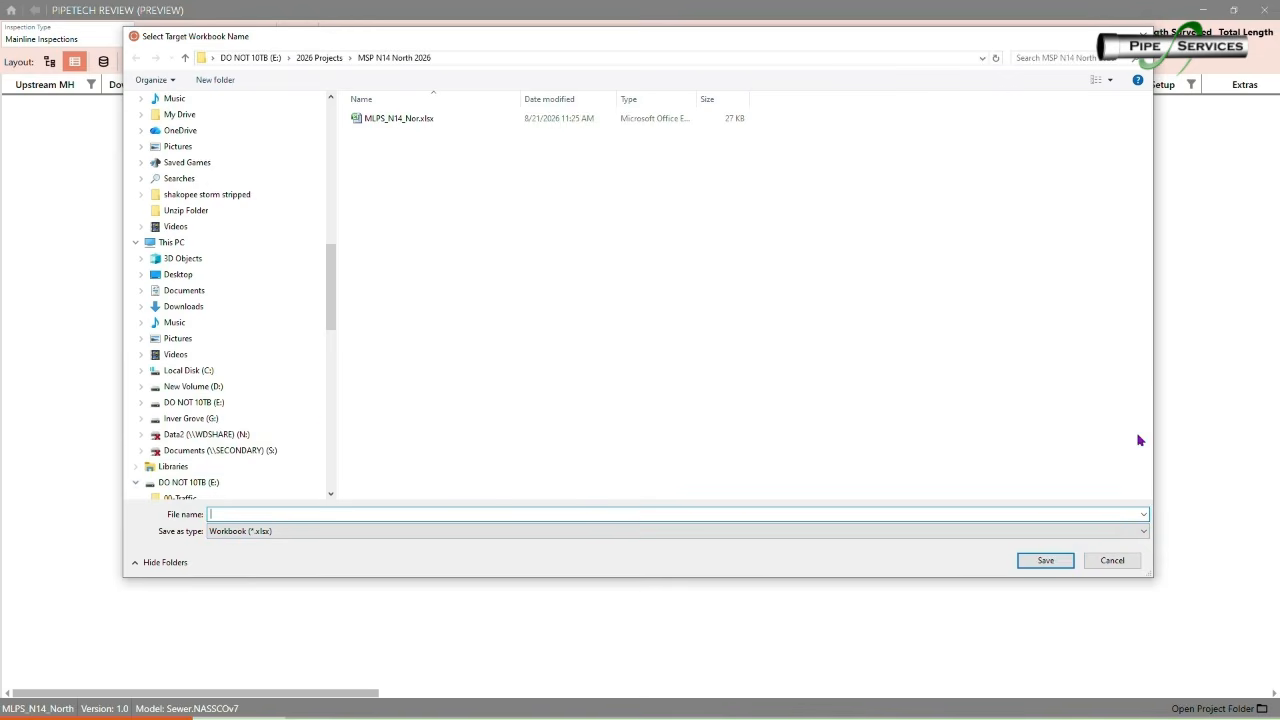
pyautogui.click(1135, 560)
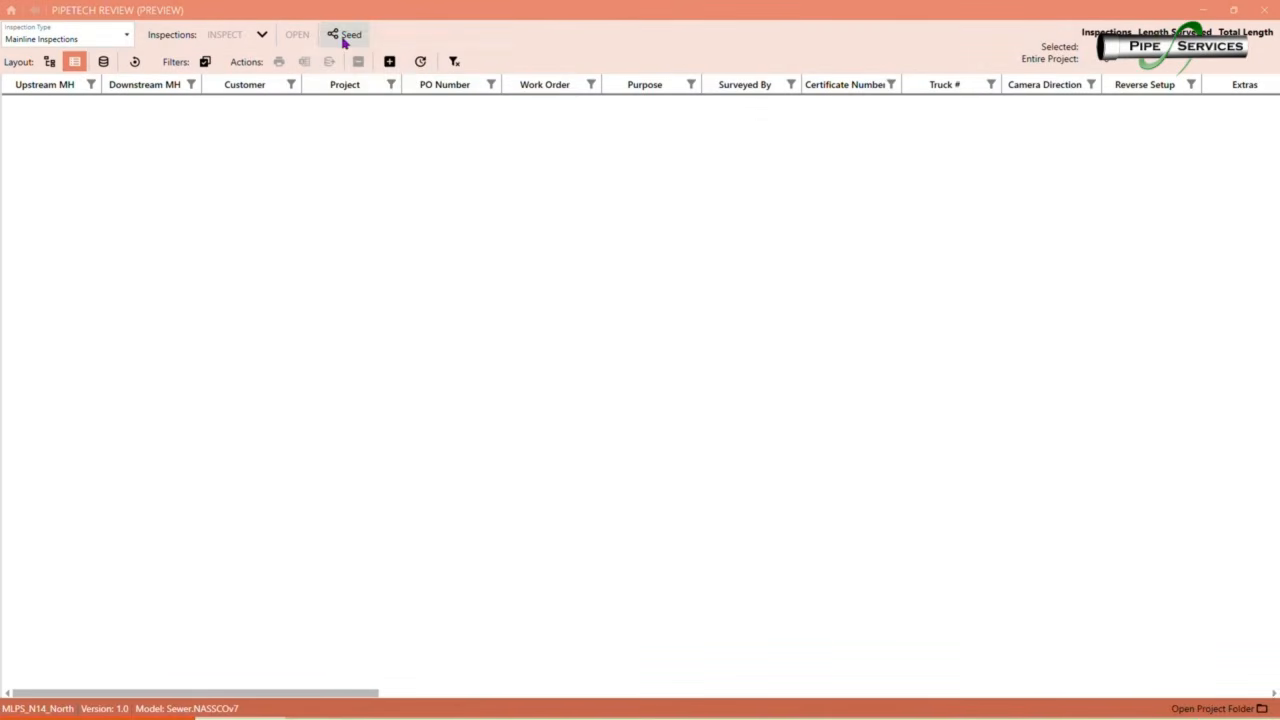
# Create a project seed workbook and save it as MLPS_N14_North in the MSP N14 North 2026 folder
pyautogui.click(343, 35)
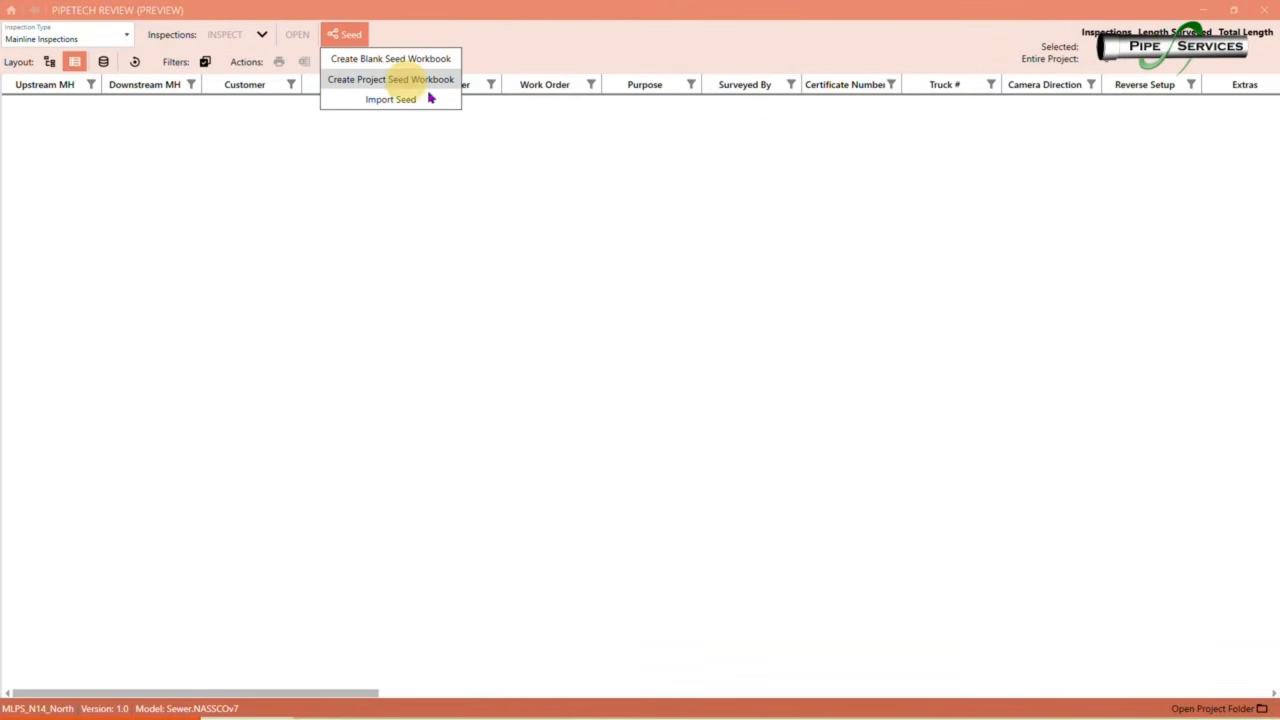
pyautogui.click(427, 88)
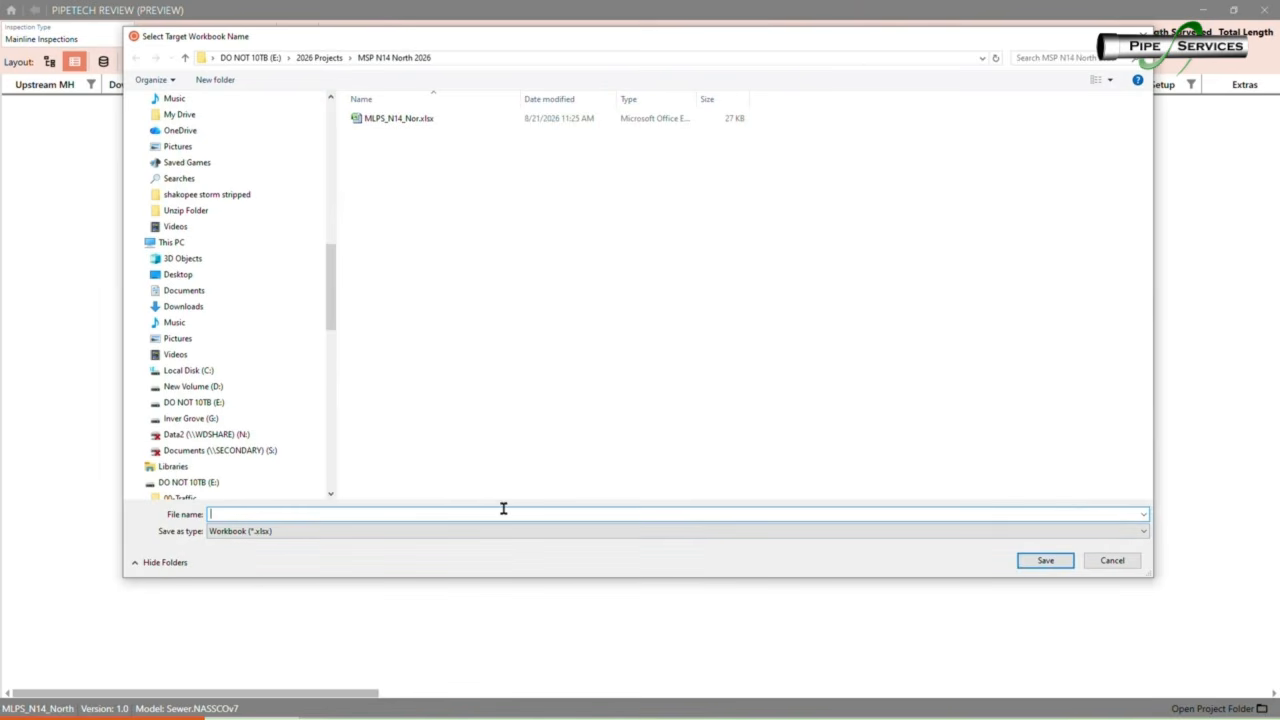
pyautogui.write('M')
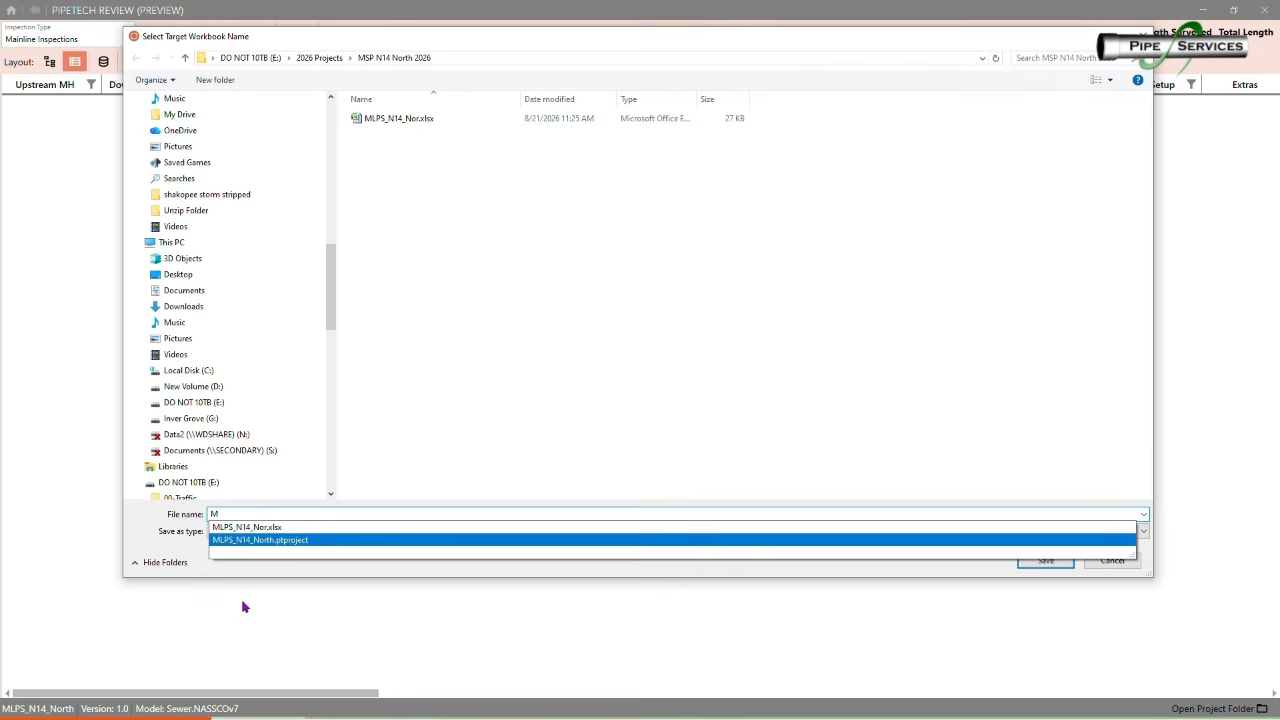
pyautogui.click(262, 540)
pyautogui.moveTo(282, 514); pyautogui.dragTo(328, 511)
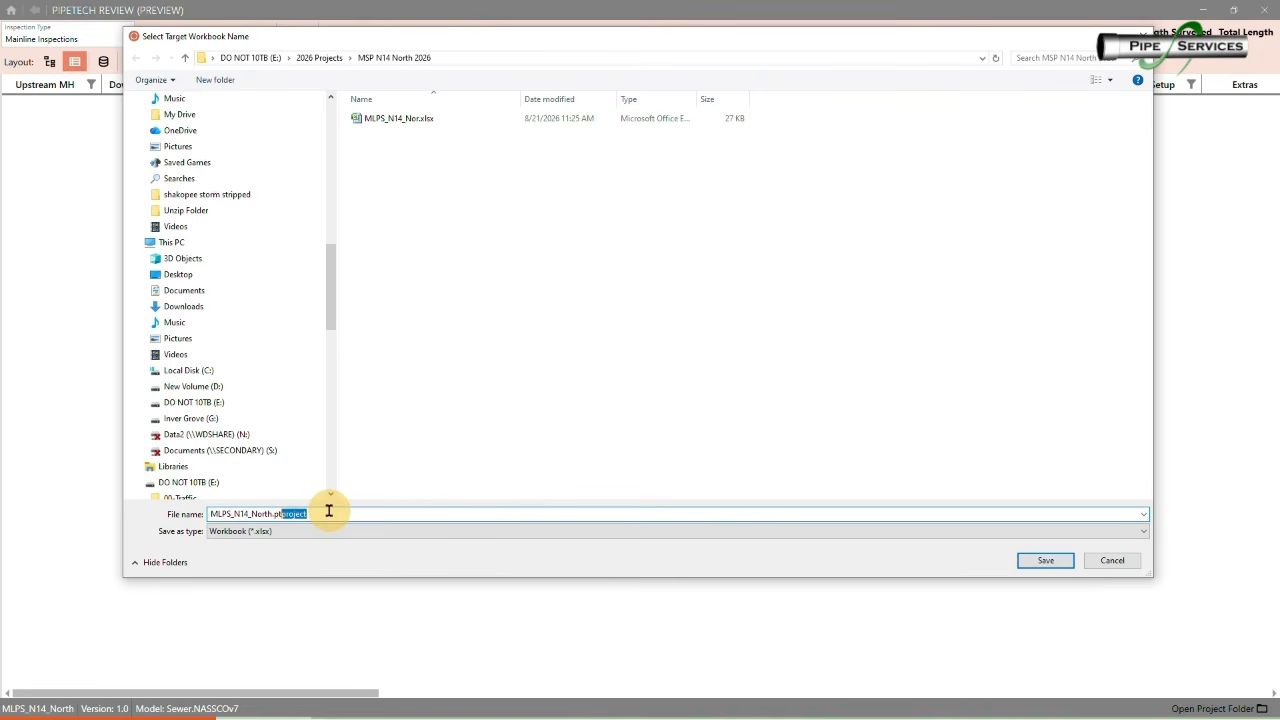
pyautogui.press('BackSpace')
pyautogui.press('BackSpace')
pyautogui.press('BackSpace')
pyautogui.press('BackSpace')
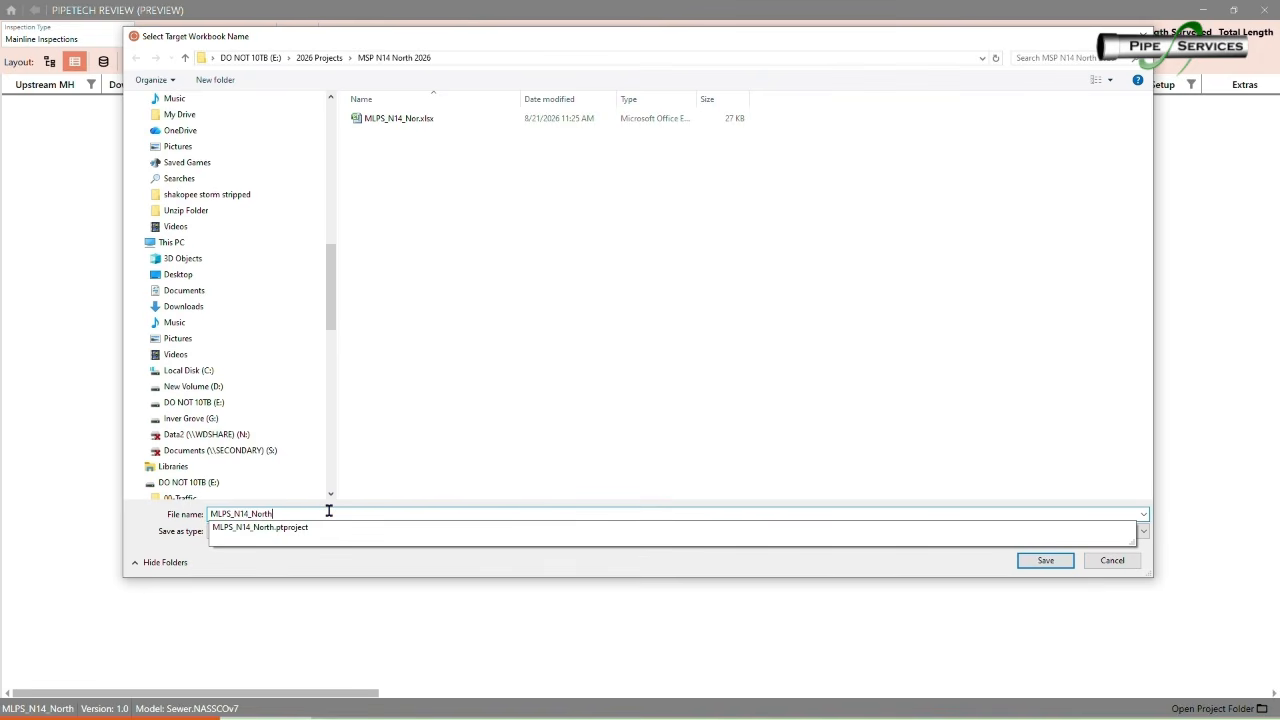
pyautogui.press('BackSpace')
pyautogui.write('h')
pyautogui.click(1048, 561)
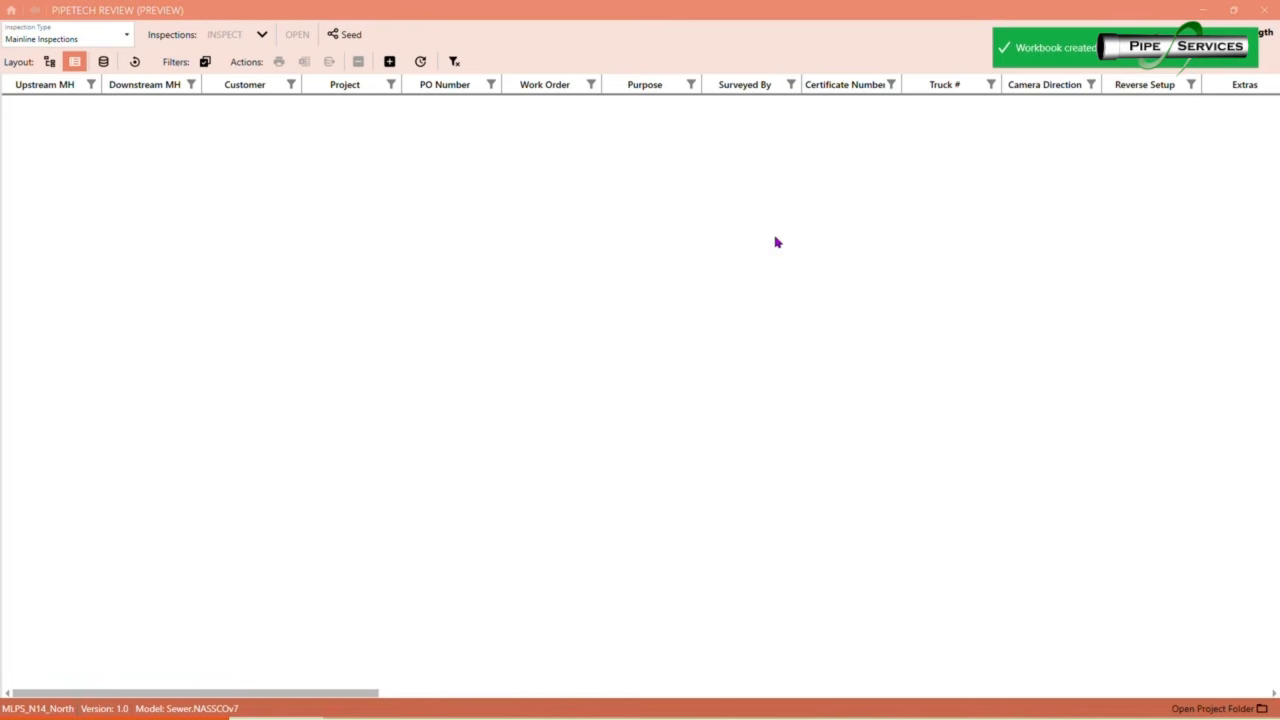
# Switch to File Explorer and open MLPS_N14_North.xlsx from the MSP N14 North 2026 folder in Excel
pyautogui.click(1206, 14)
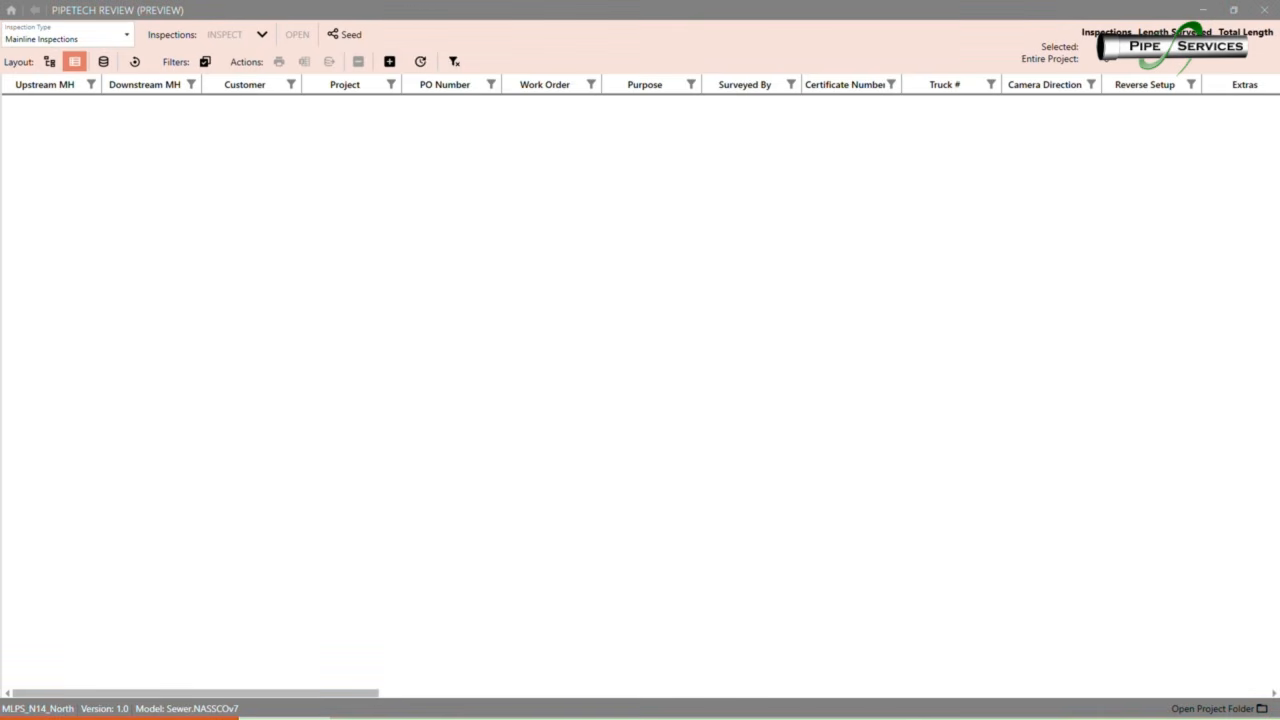
pyautogui.moveTo(2, 132); pyautogui.dragTo(474, 134)
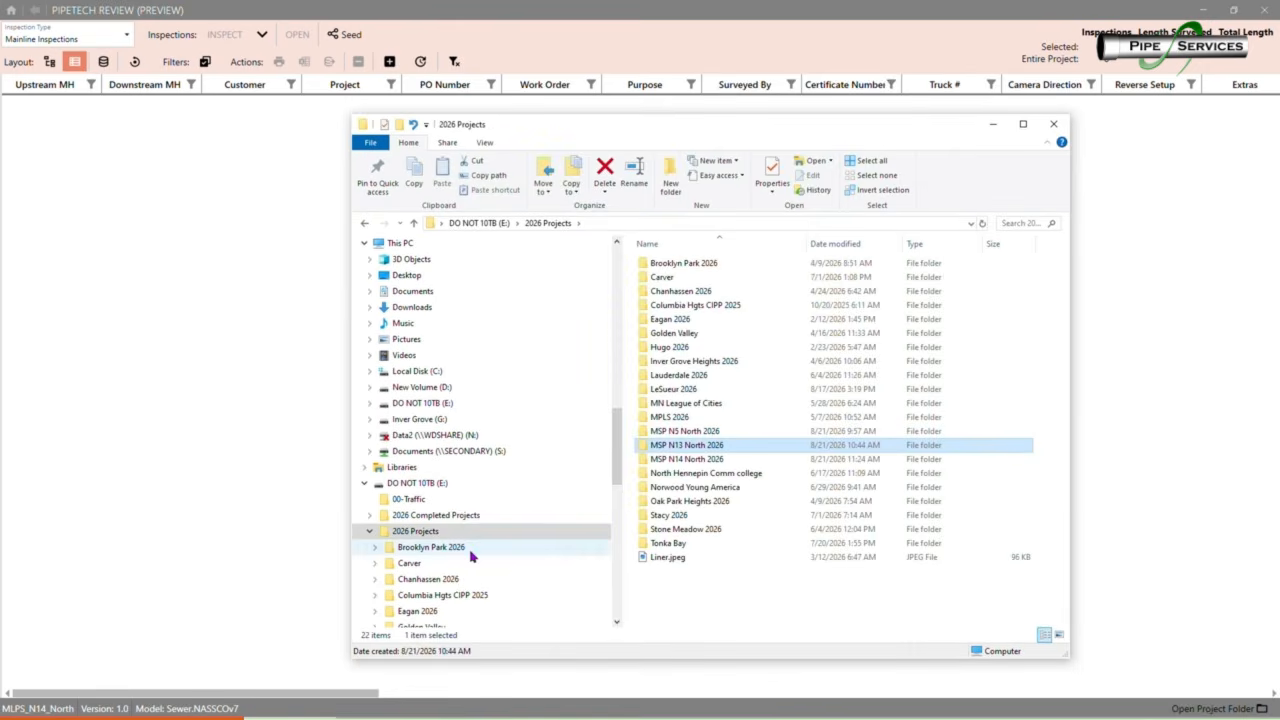
pyautogui.doubleClick(720, 458)
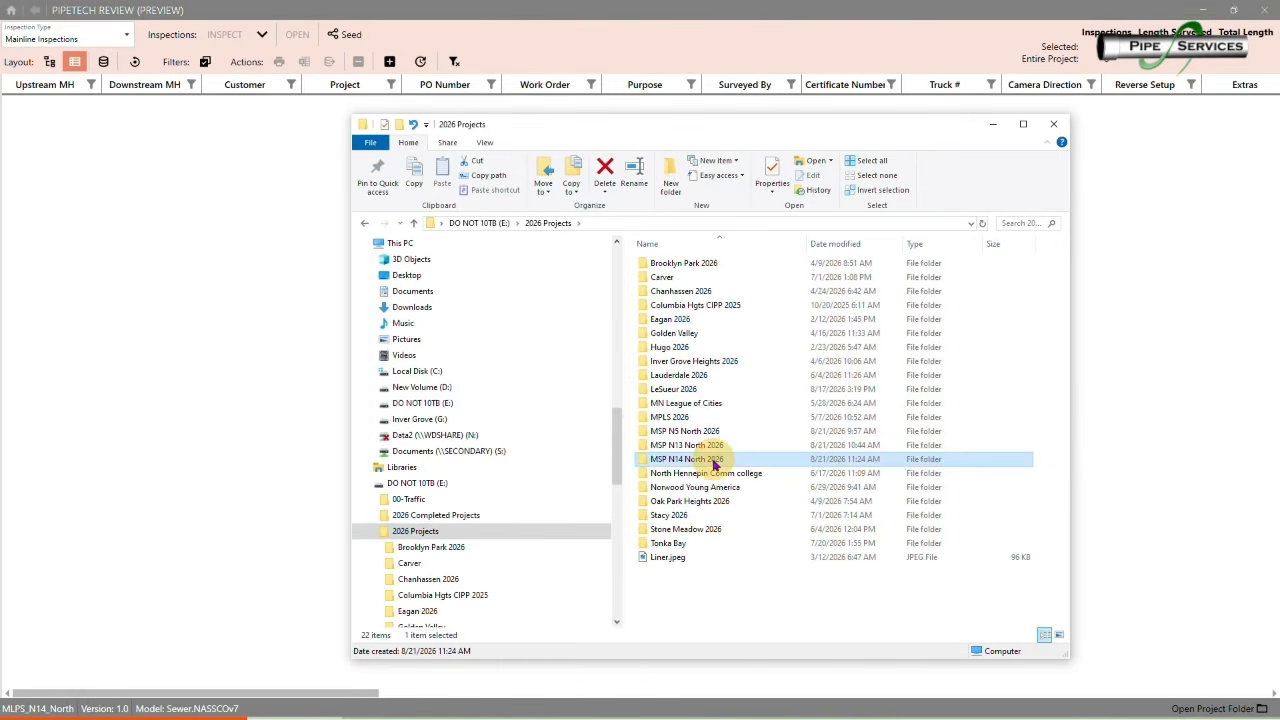
pyautogui.doubleClick(697, 289)
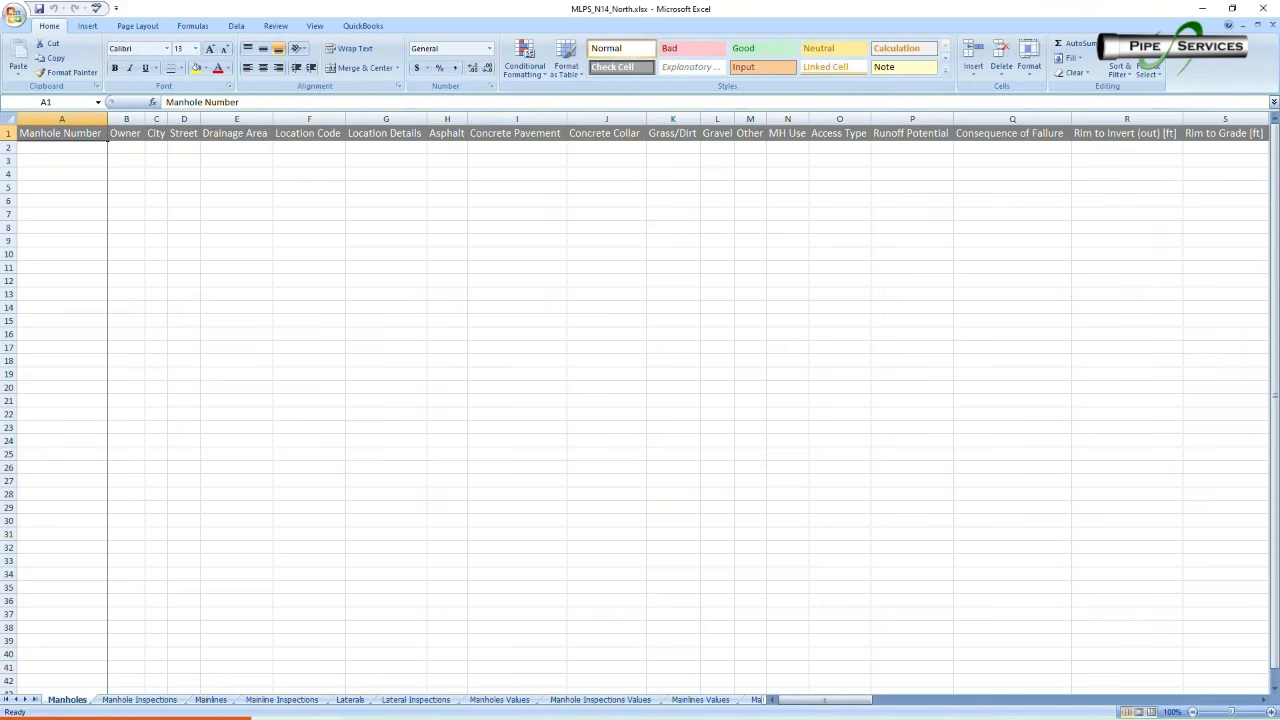
# Try to delete the MLPS_N14_North.xlsx file from the MSP N14 North 2026 folder, and close the folder window
pyautogui.moveTo(422, 712)
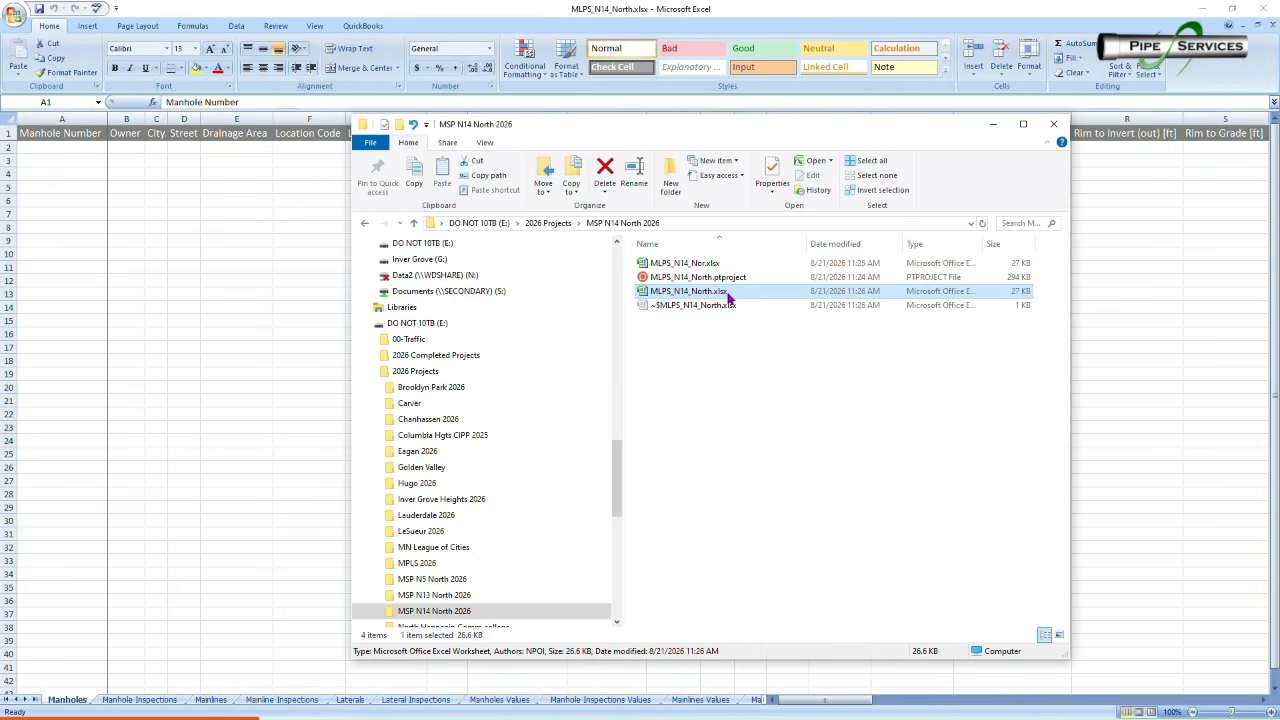
pyautogui.click(728, 296)
pyautogui.click(743, 357)
pyautogui.press('Delete')
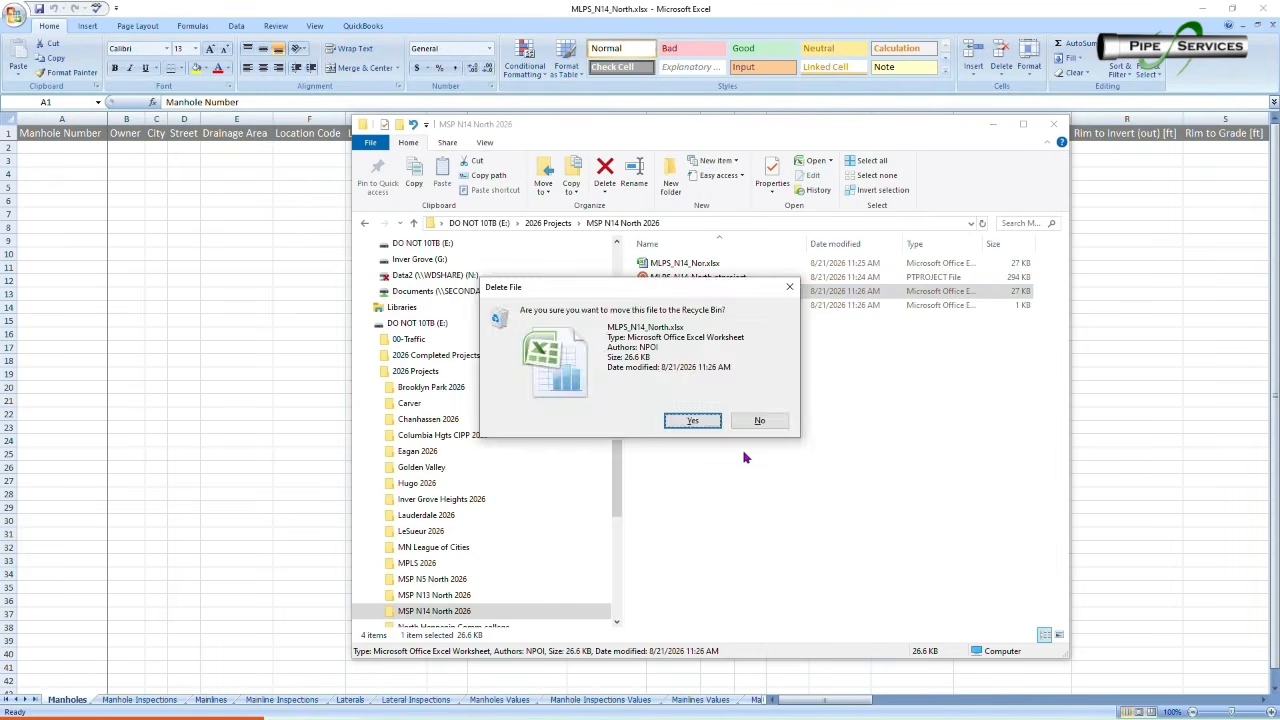
pyautogui.click(692, 420)
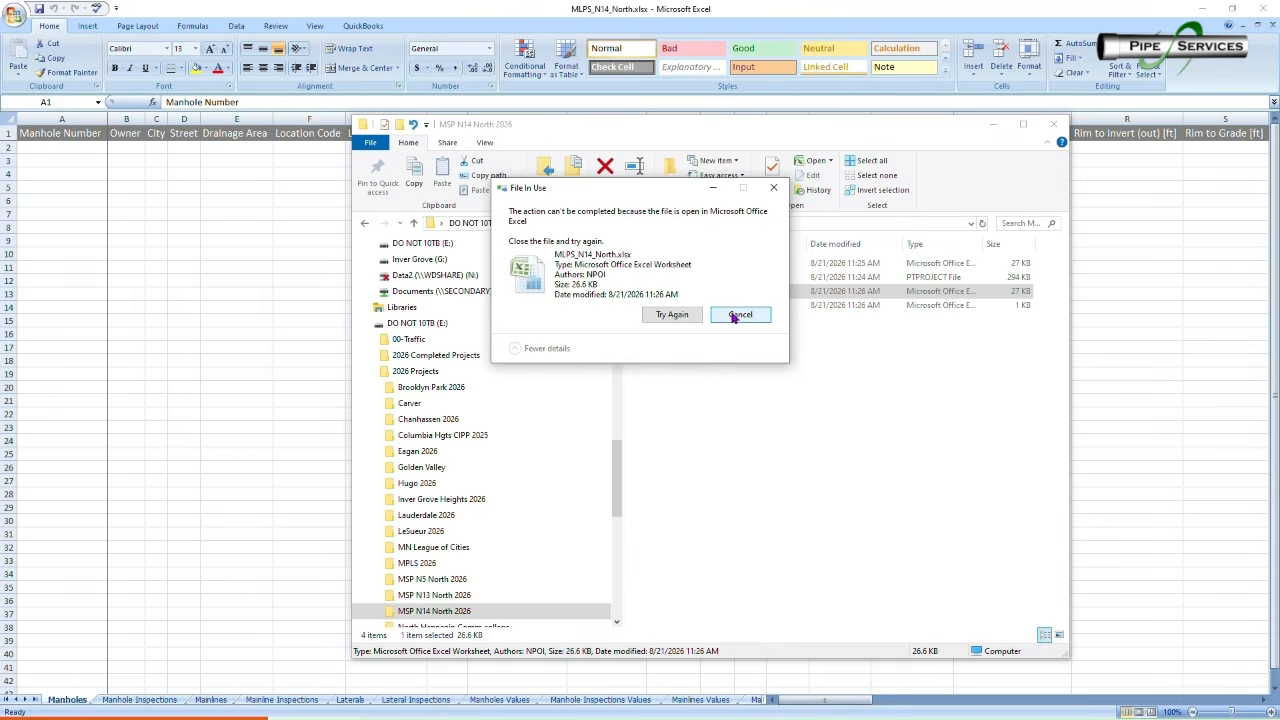
pyautogui.click(737, 315)
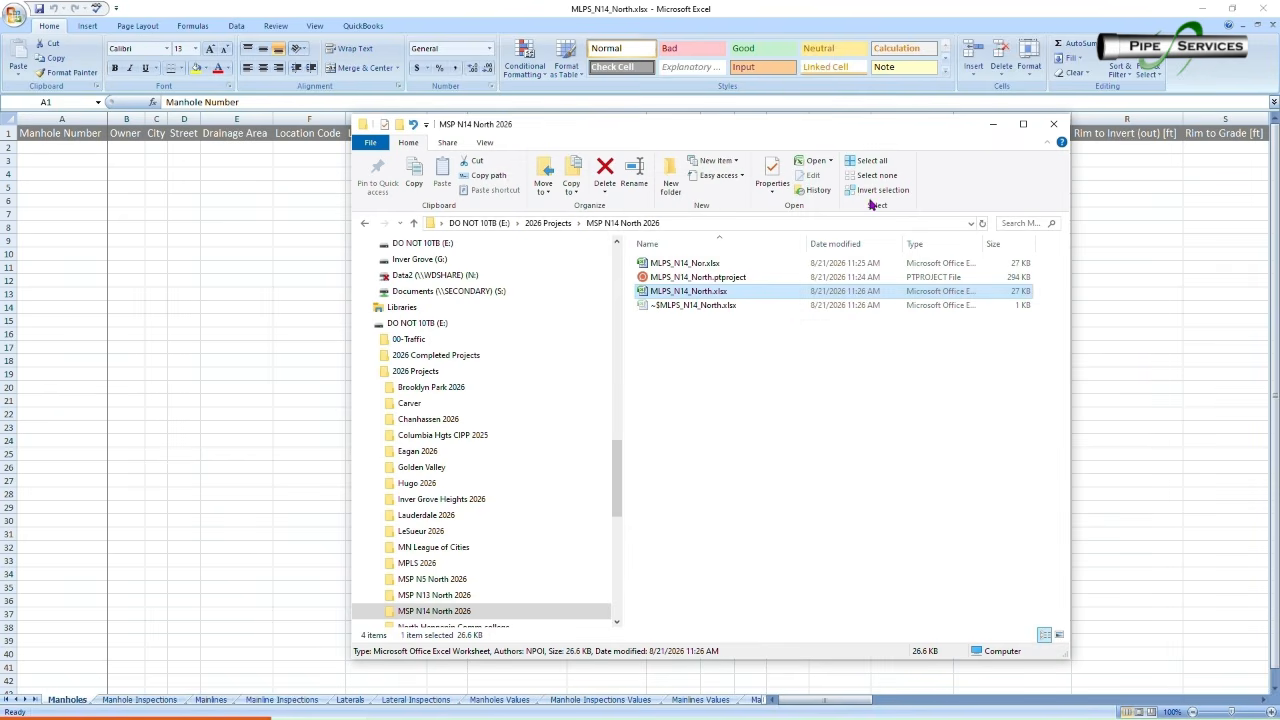
pyautogui.click(1054, 124)
# Bring up the N14-North_Complete.xlsx workbook with the MPLS AREA-N14 pipe list
pyautogui.click(309, 387)
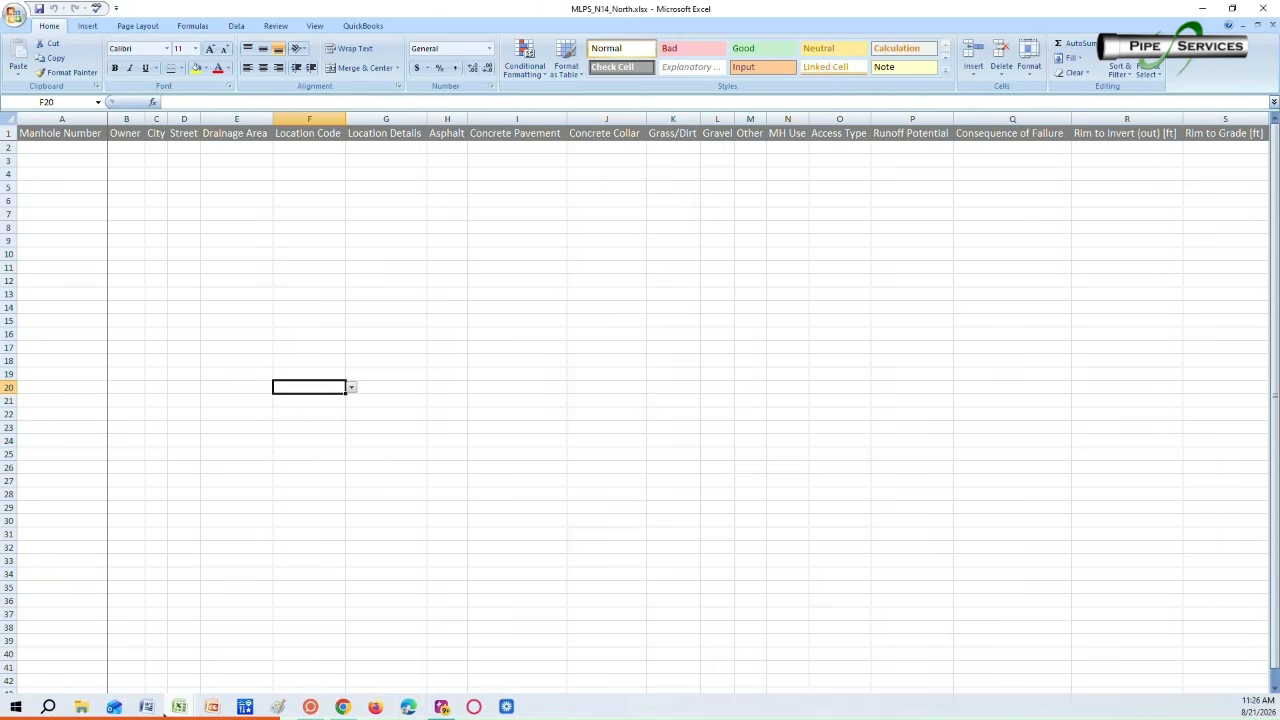
pyautogui.moveTo(180, 710)
pyautogui.click(107, 645)
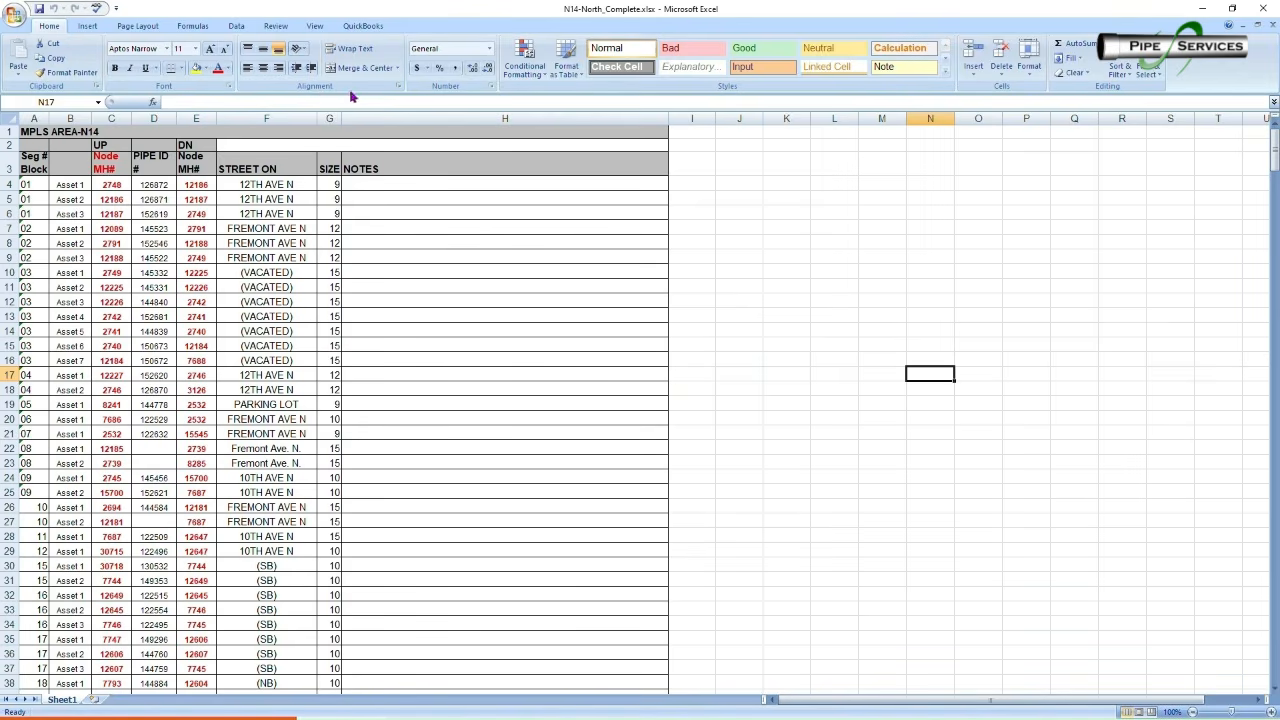
# Arrange the N14-North_Complete.xlsx and MLPS_N14_North.xlsx workbook windows side by side using the Vertical arrangement
pyautogui.click(315, 26)
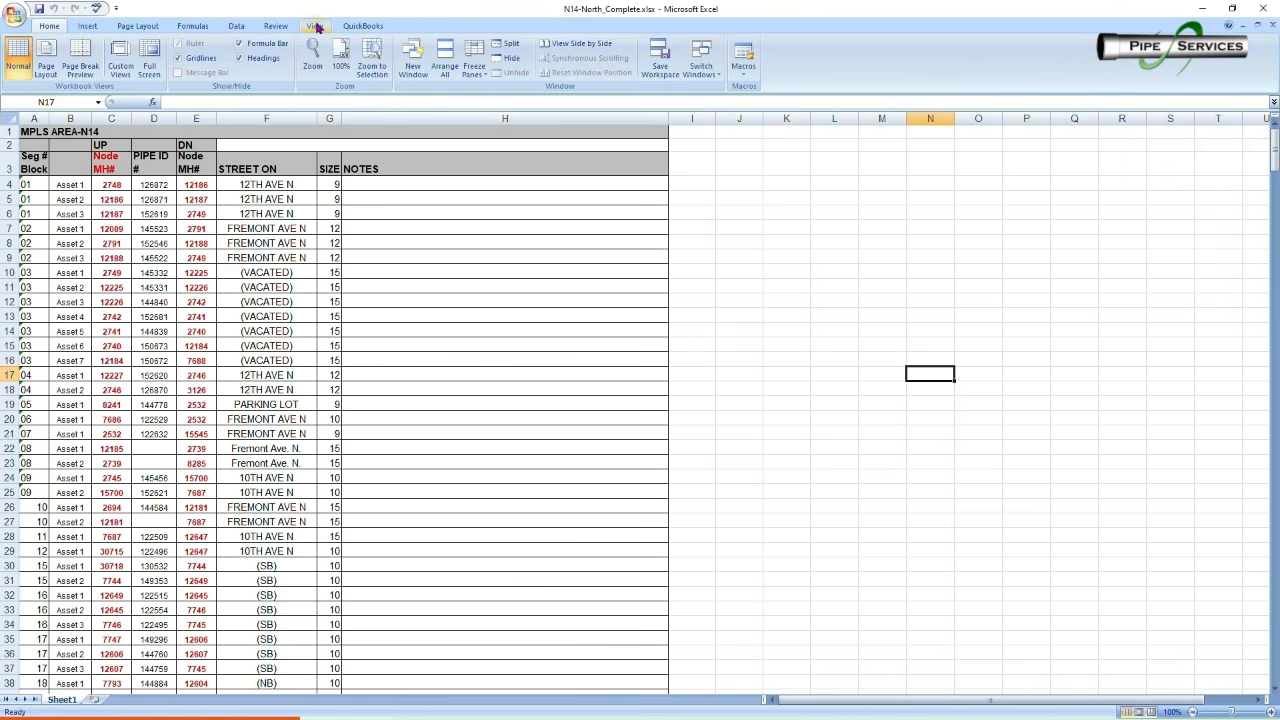
pyautogui.click(445, 62)
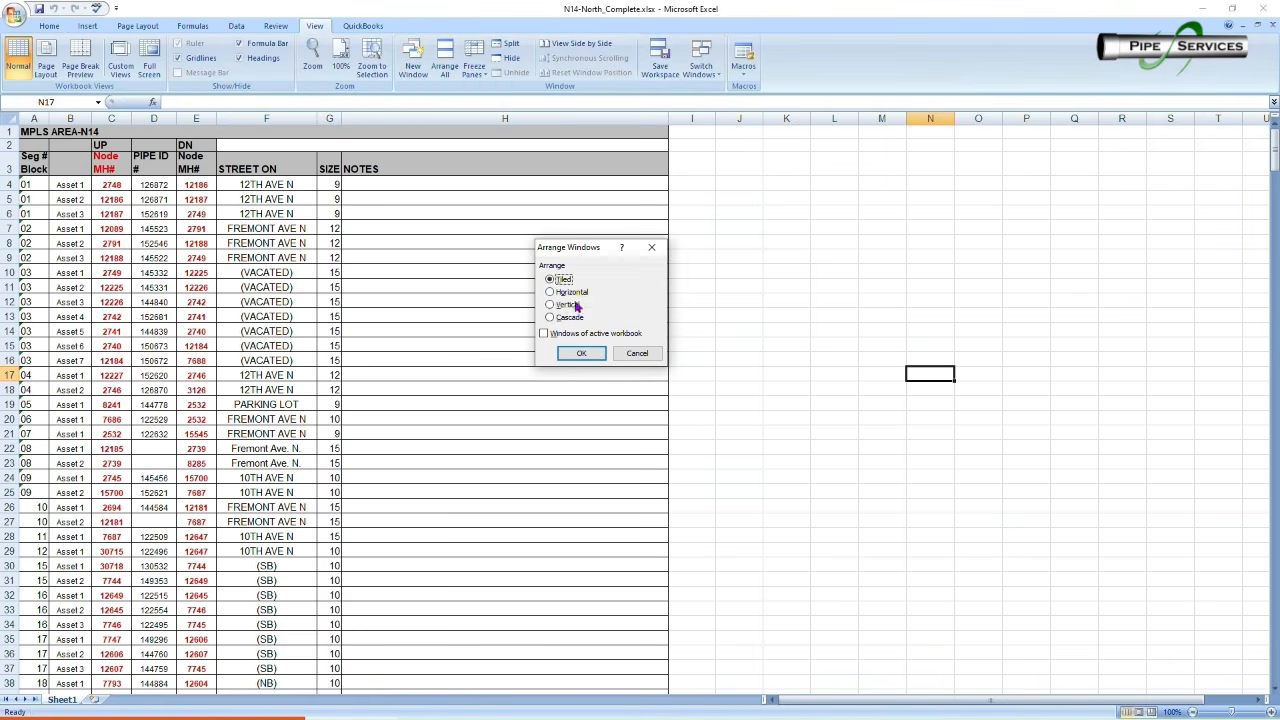
pyautogui.click(574, 305)
pyautogui.click(581, 353)
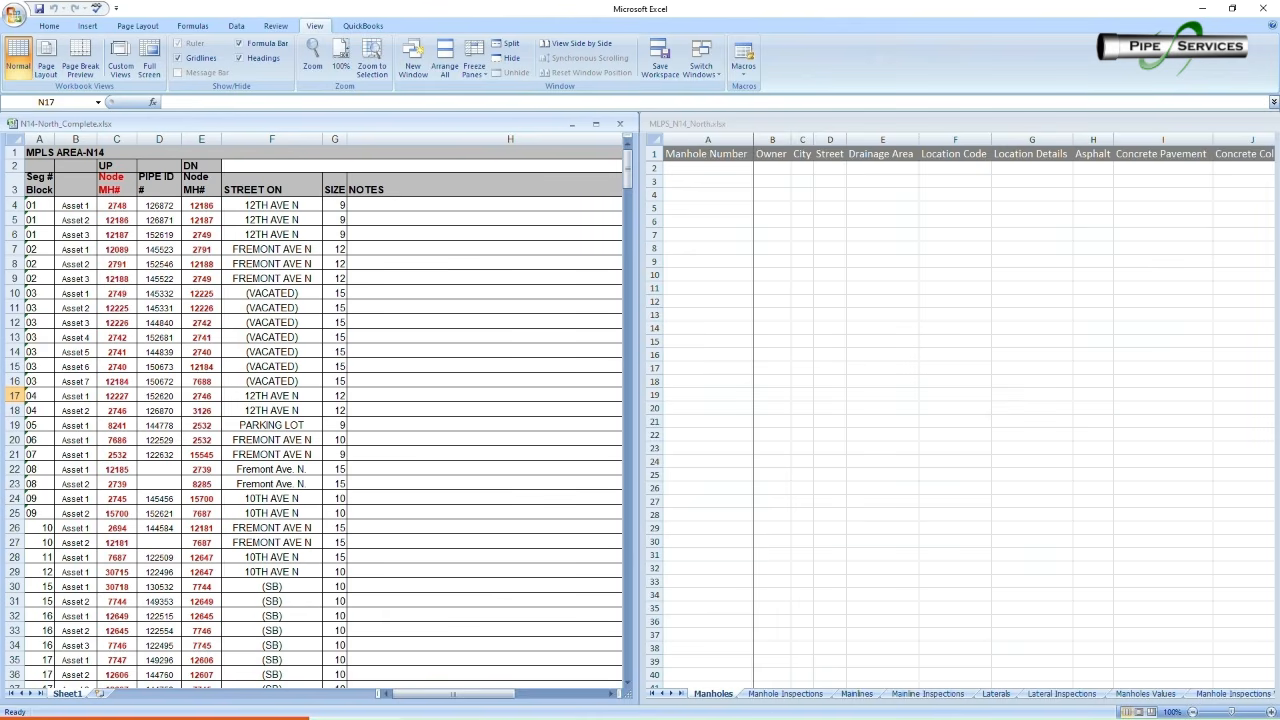
pyautogui.click(253, 306)
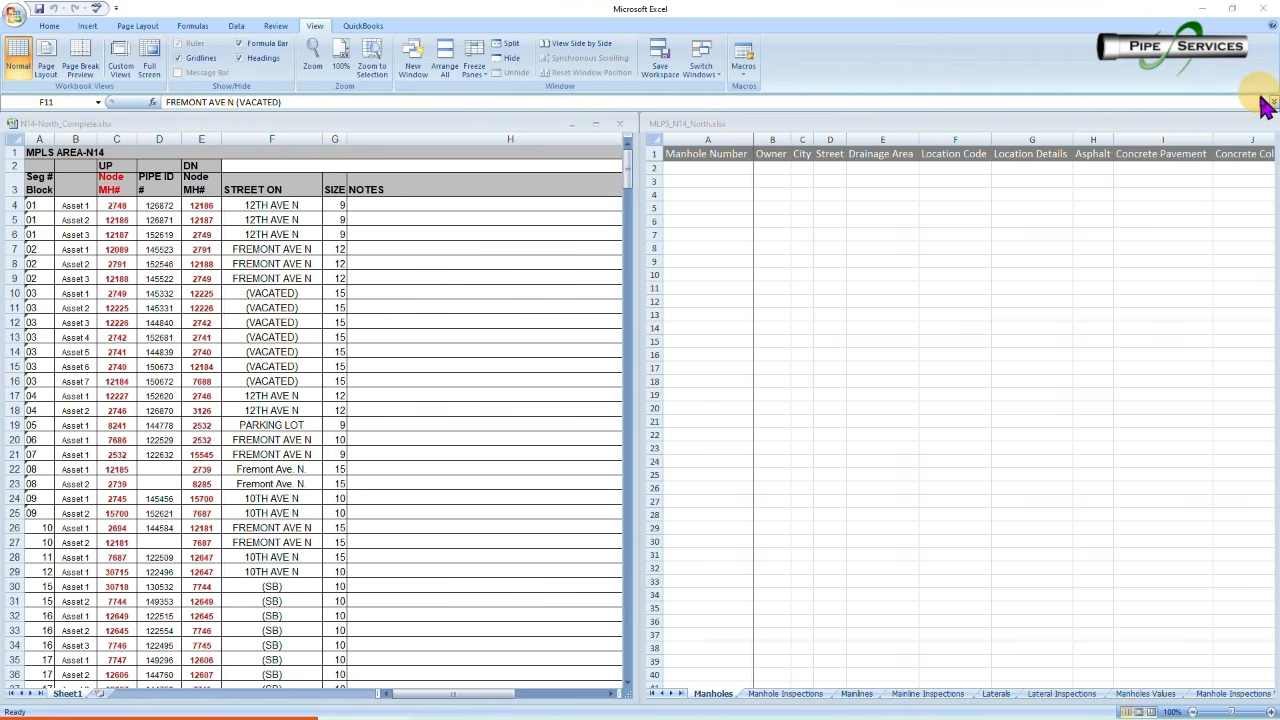
# Copy the UP Node MH# values from row 4 through row 183 into the Mainlines sheet's Upstream MH column, starting at A2
pyautogui.click(80, 205)
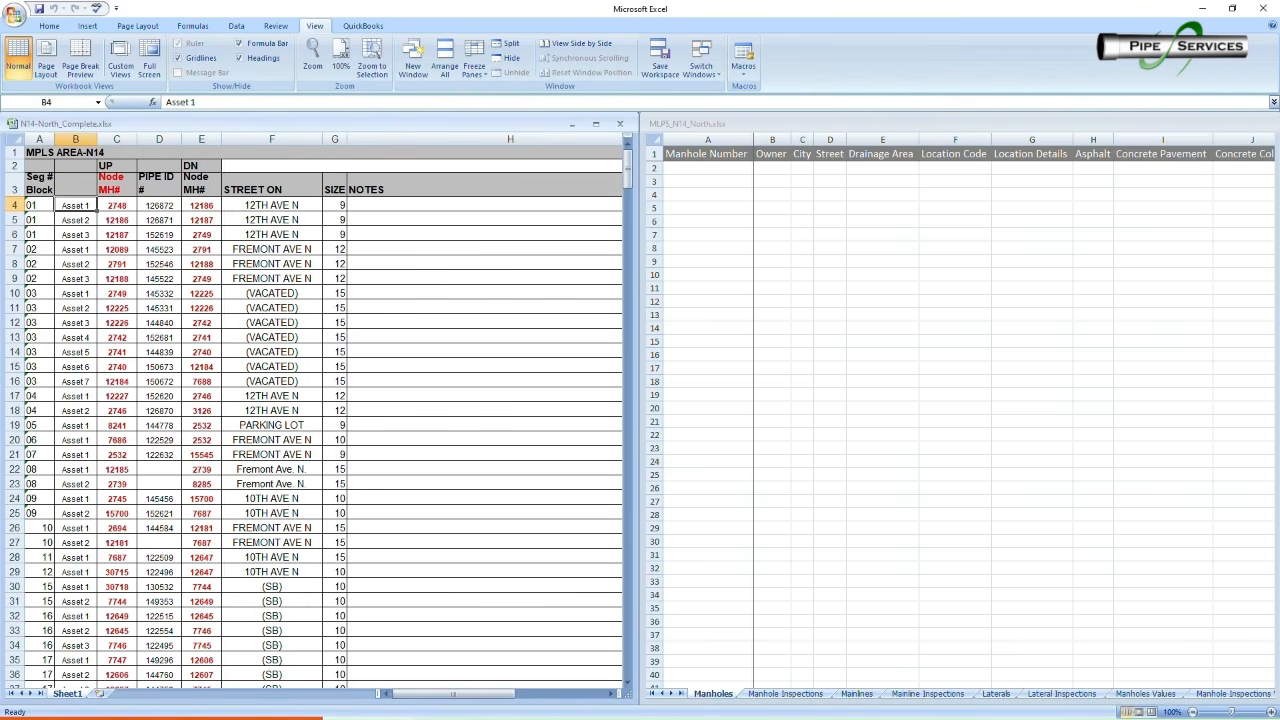
pyautogui.click(851, 695)
pyautogui.click(856, 696)
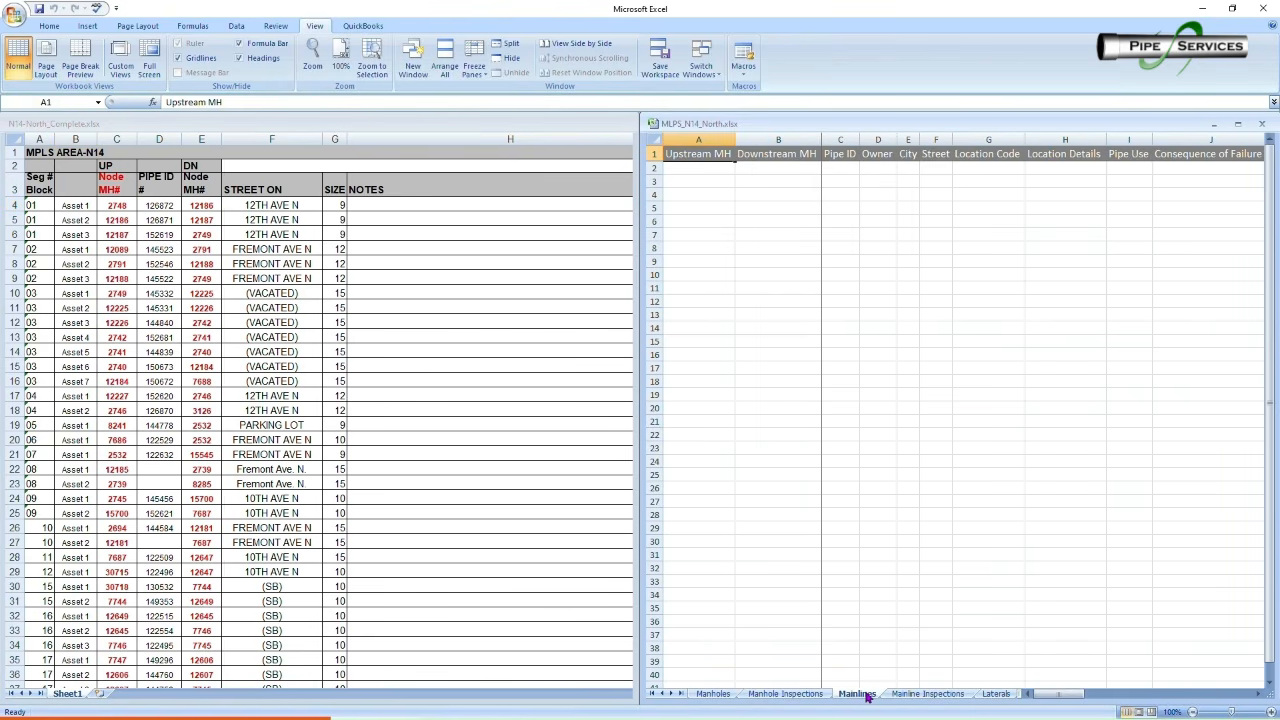
pyautogui.moveTo(116, 205); pyautogui.dragTo(120, 705)
pyautogui.hotkey('ctrl', 'c')
pyautogui.click(718, 172)
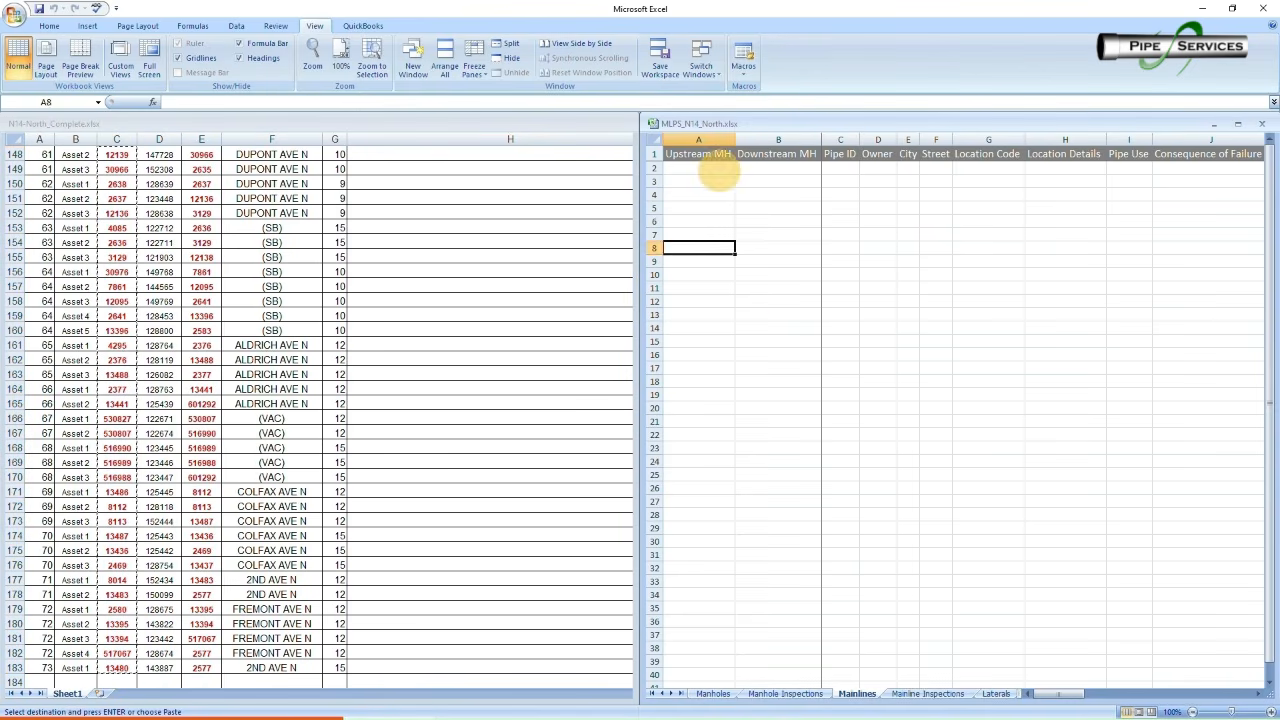
pyautogui.hotkey('ctrl', 'v')
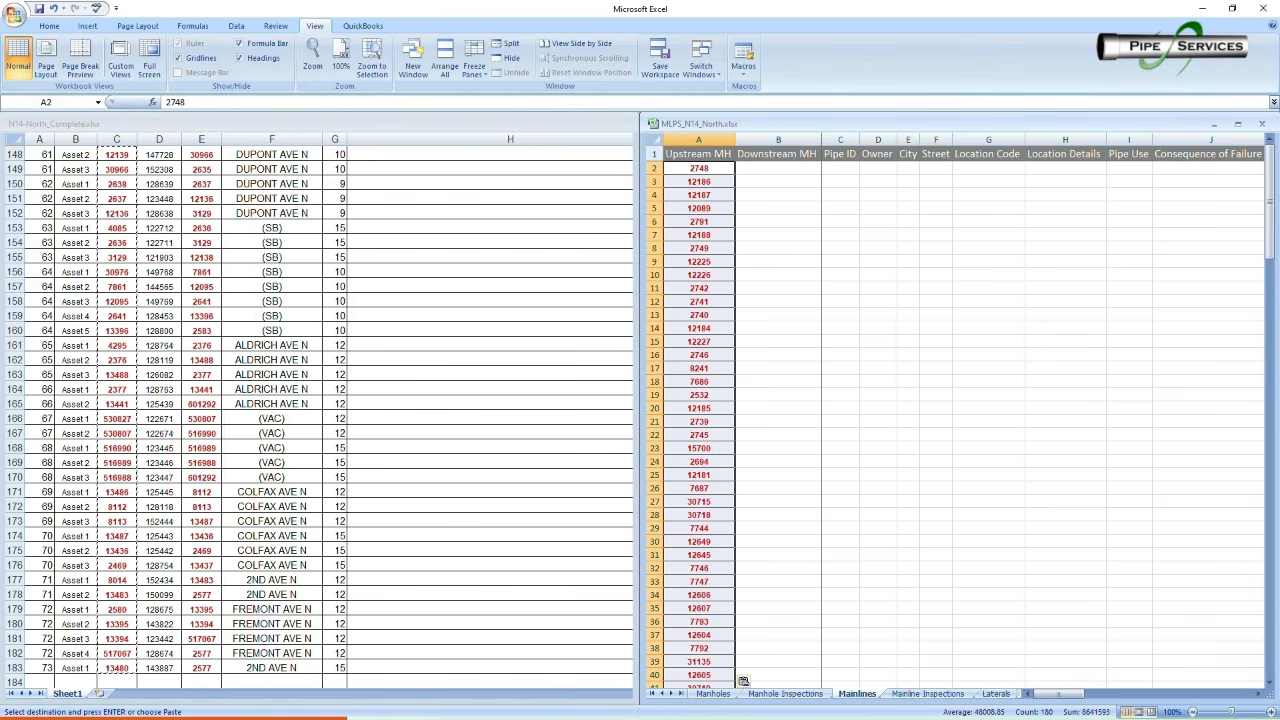
# Copy the DN Node MH# values from rows 4 to 183 into the Mainlines sheet's Downstream MH column, starting at B2
pyautogui.hotkey('ctrl', 'Tab')
pyautogui.scroll(20, 320, 415)
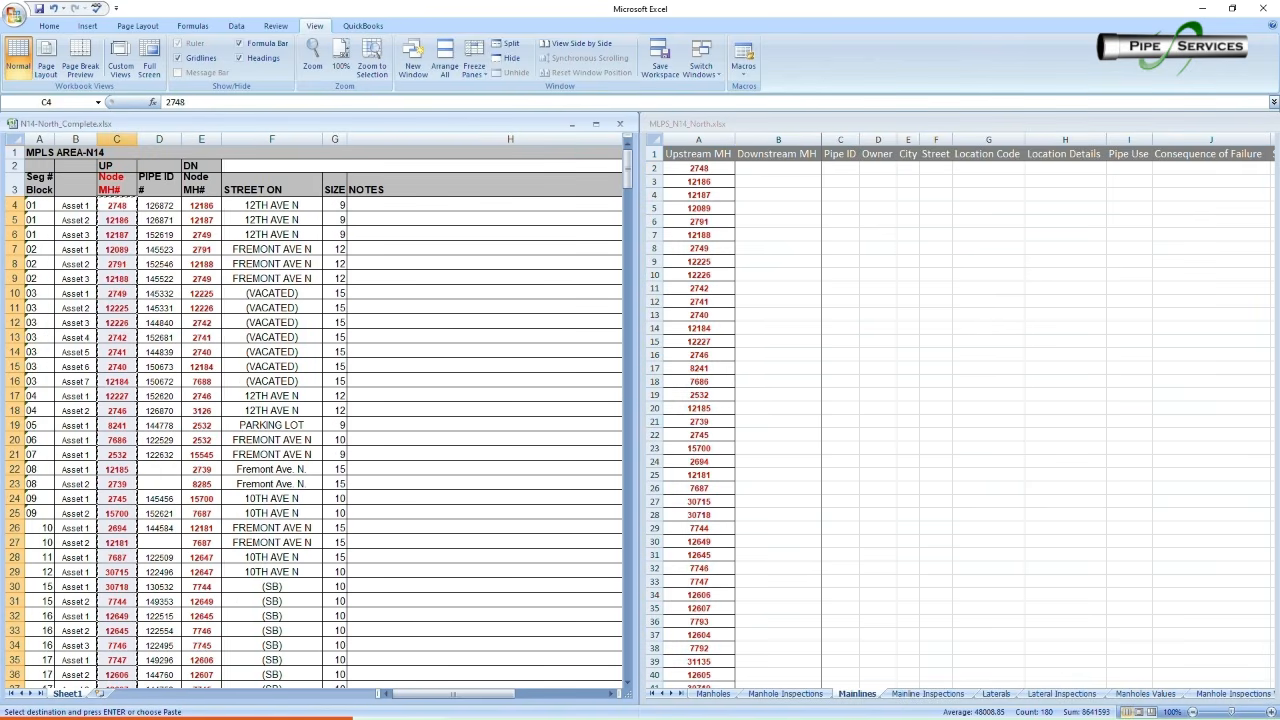
pyautogui.click(198, 205)
pyautogui.moveTo(198, 205); pyautogui.dragTo(201, 171)
pyautogui.hotkey('ctrl', 'c')
pyautogui.click(770, 167)
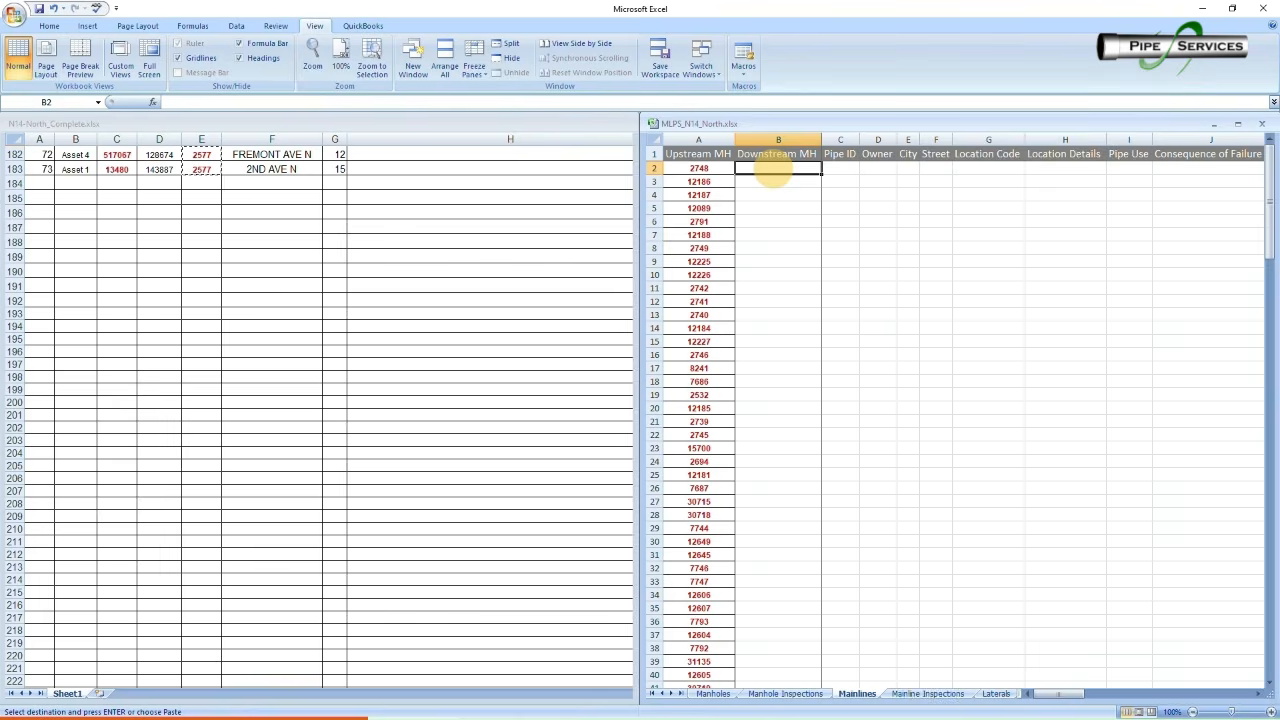
pyautogui.hotkey('ctrl', 'v')
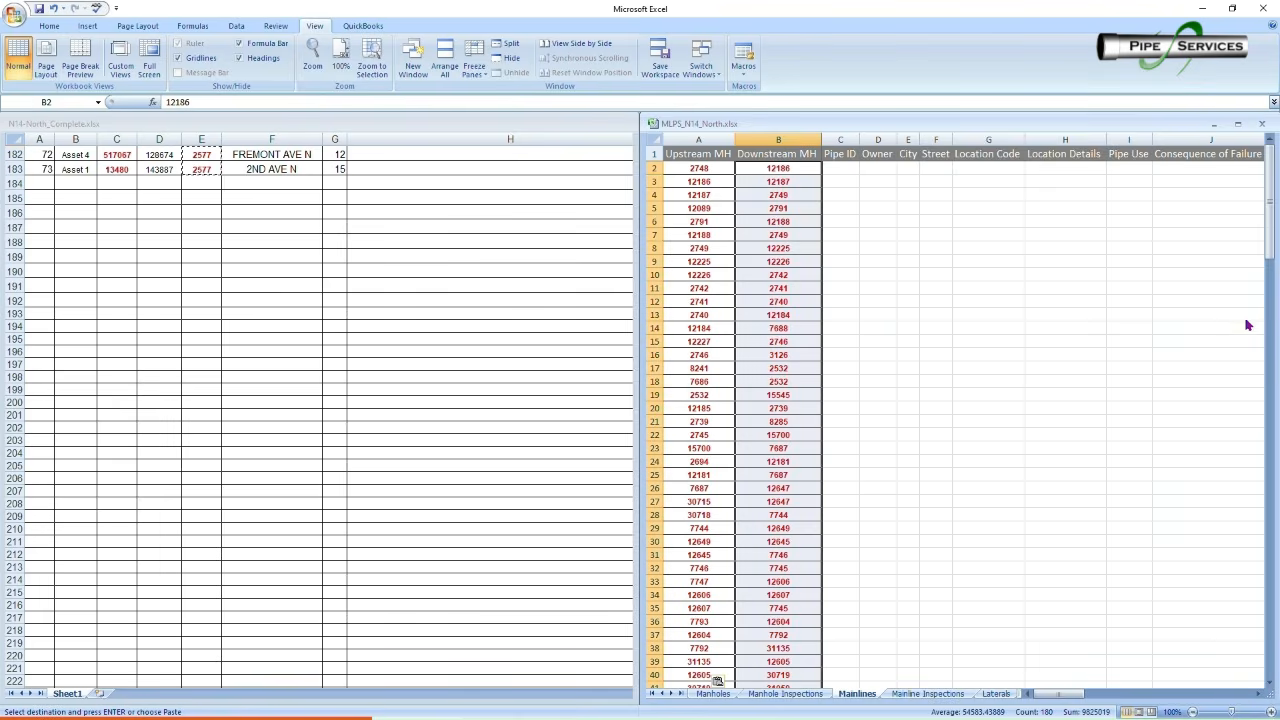
pyautogui.moveTo(1274, 252); pyautogui.dragTo(1260, 428)
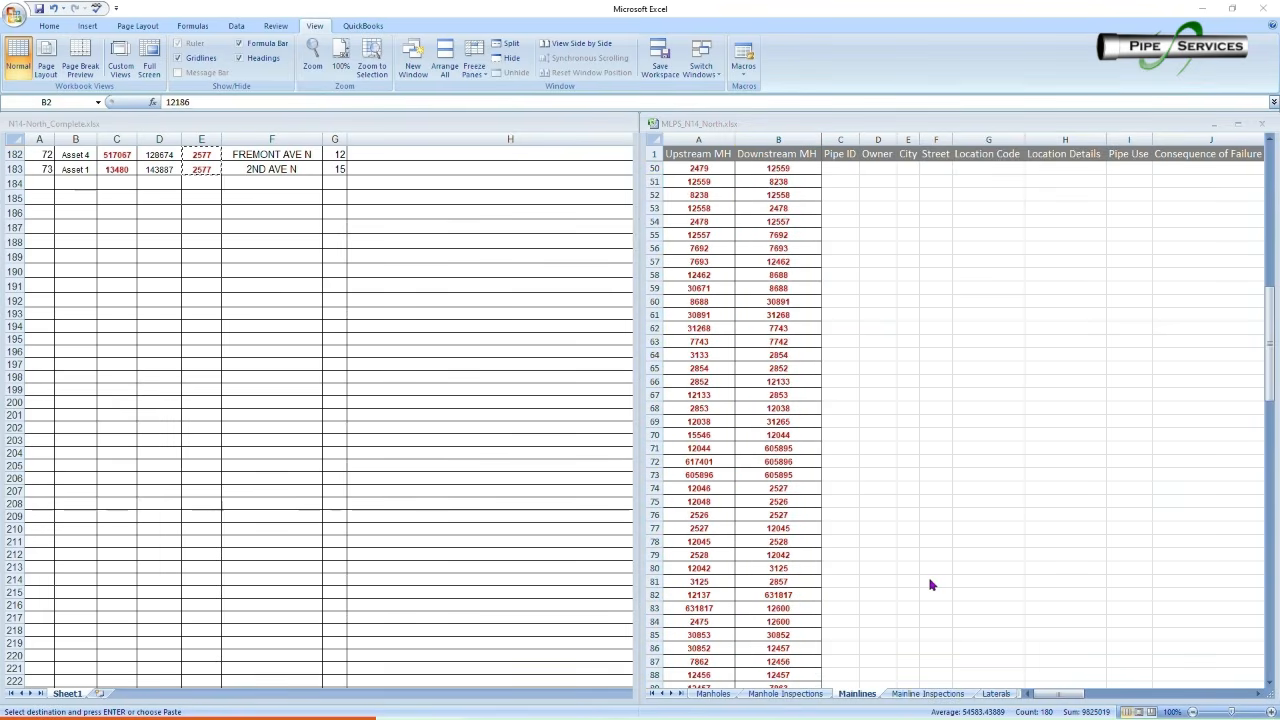
pyautogui.scroll(-14, 931, 585)
pyautogui.scroll(20, 918, 627)
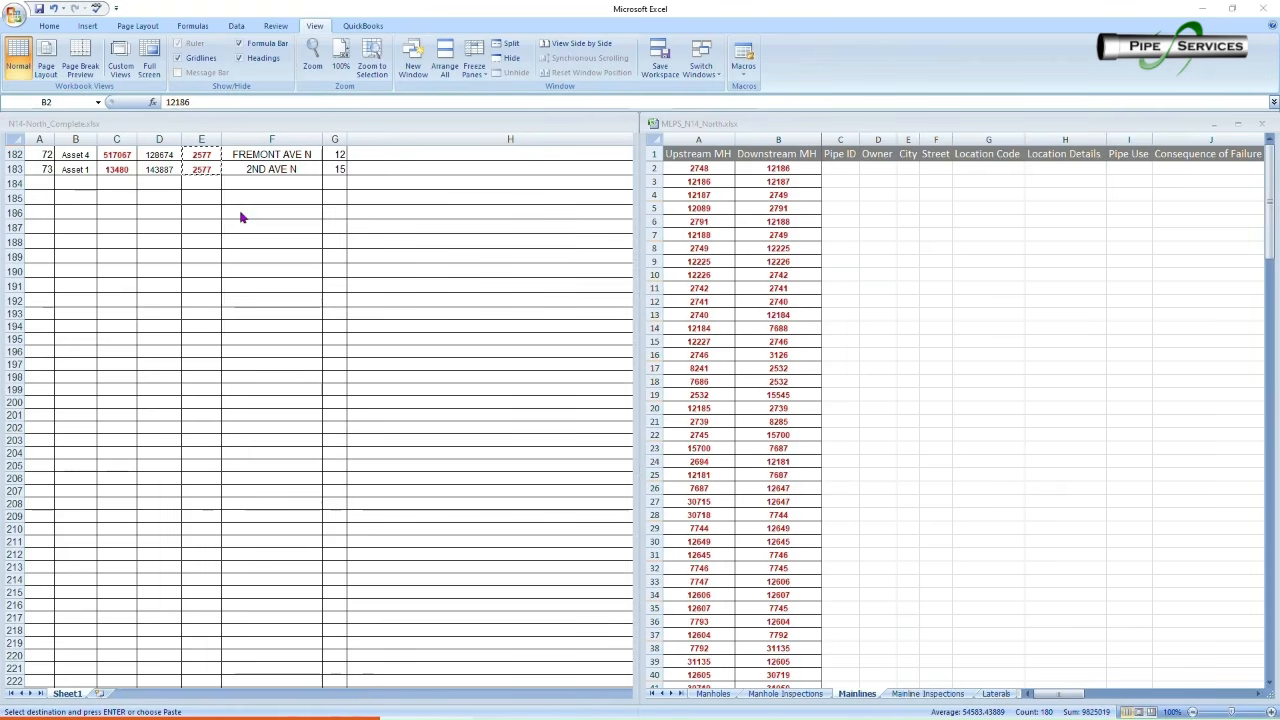
# Copy the PIPE ID # values from D4 through row 183 into the Mainlines sheet's Pipe ID column, starting at C2
pyautogui.click(633, 343)
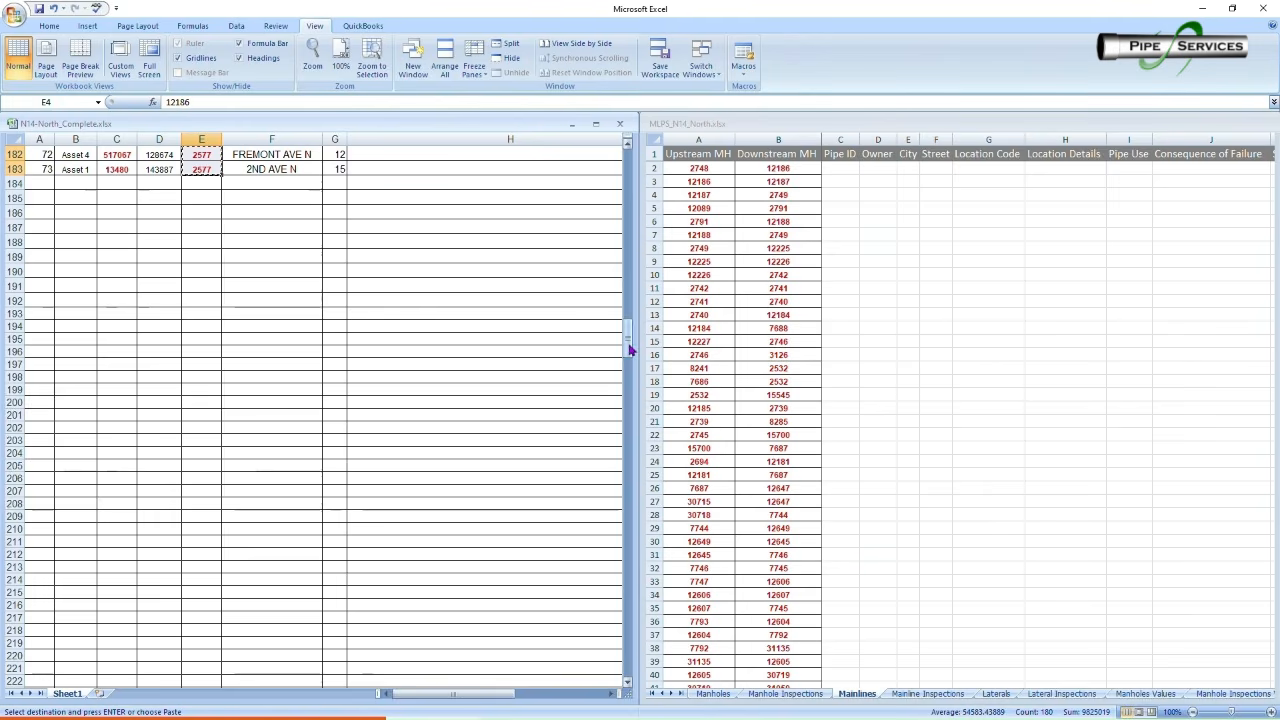
pyautogui.moveTo(631, 349); pyautogui.dragTo(624, 165)
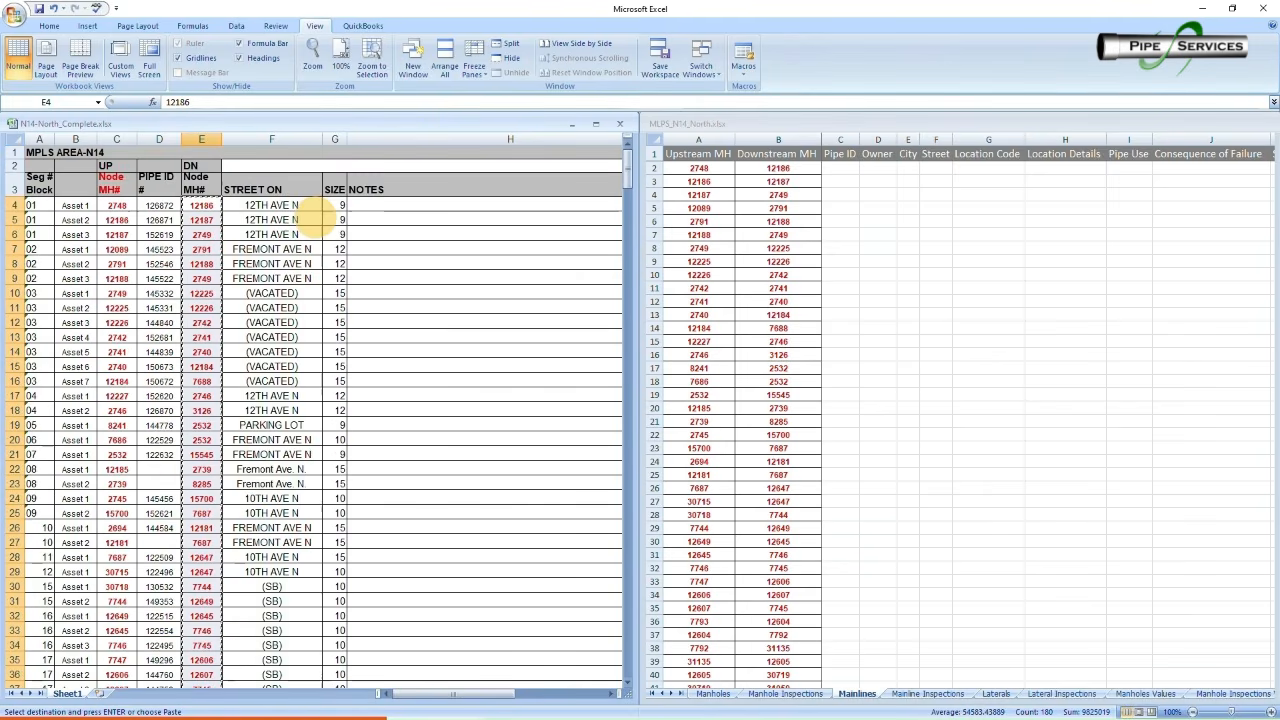
pyautogui.click(159, 204)
pyautogui.hotkey('ctrl', 'shift', 'Down')
pyautogui.hotkey('ctrl', 'shift', 'Down')
pyautogui.hotkey('ctrl', 'shift', 'Down')
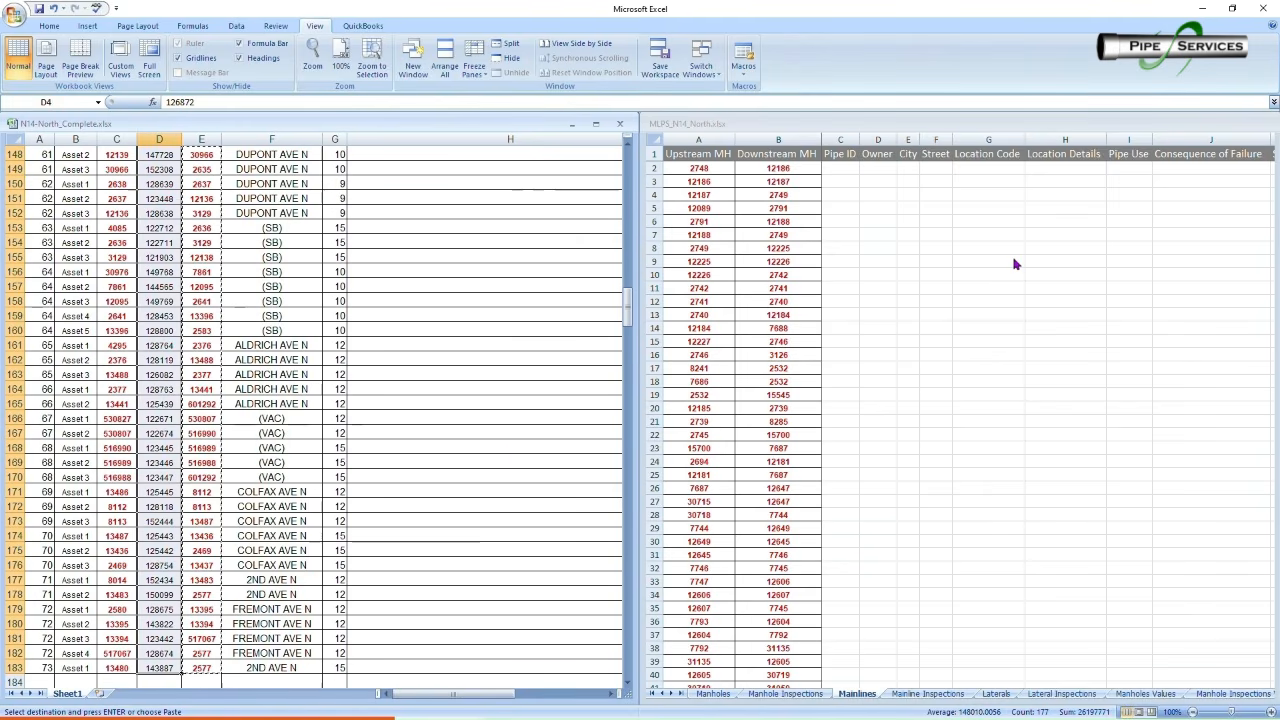
pyautogui.click(840, 168)
pyautogui.hotkey('ctrl', 'v')
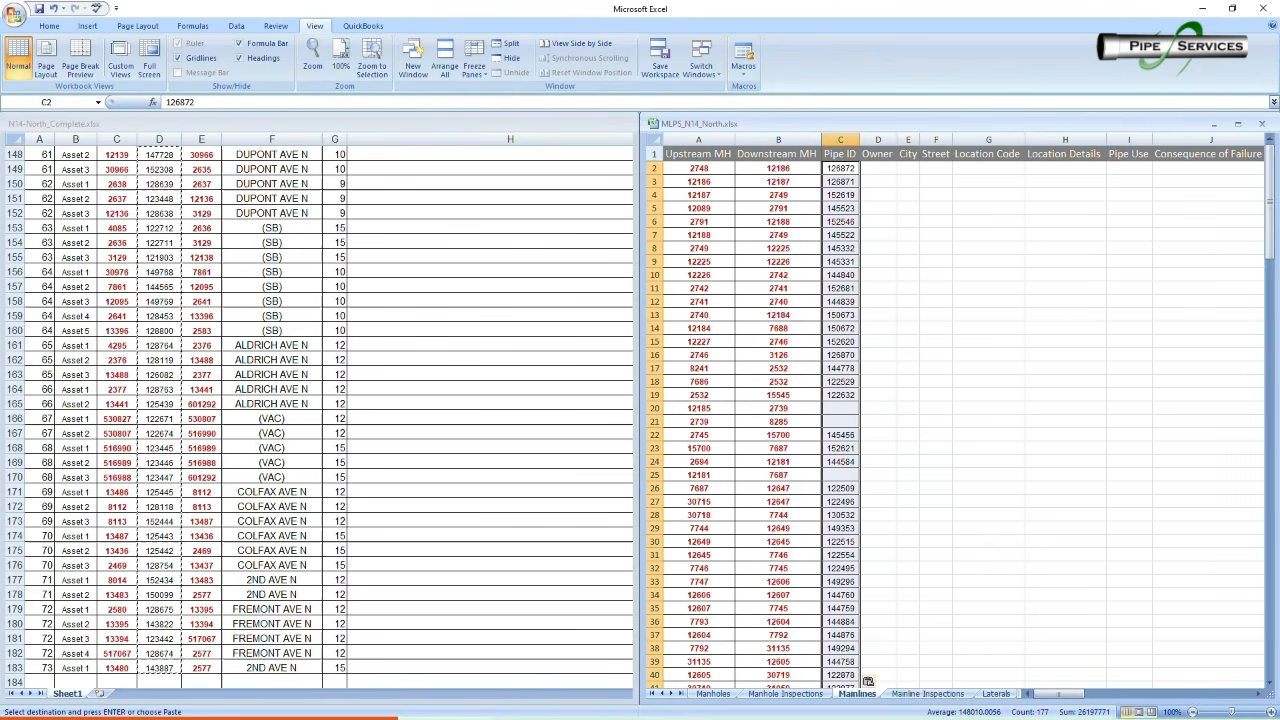
# Review the pasted Upstream MH, Downstream MH and Pipe ID rows in the Mainlines sheet
pyautogui.click(1214, 568)
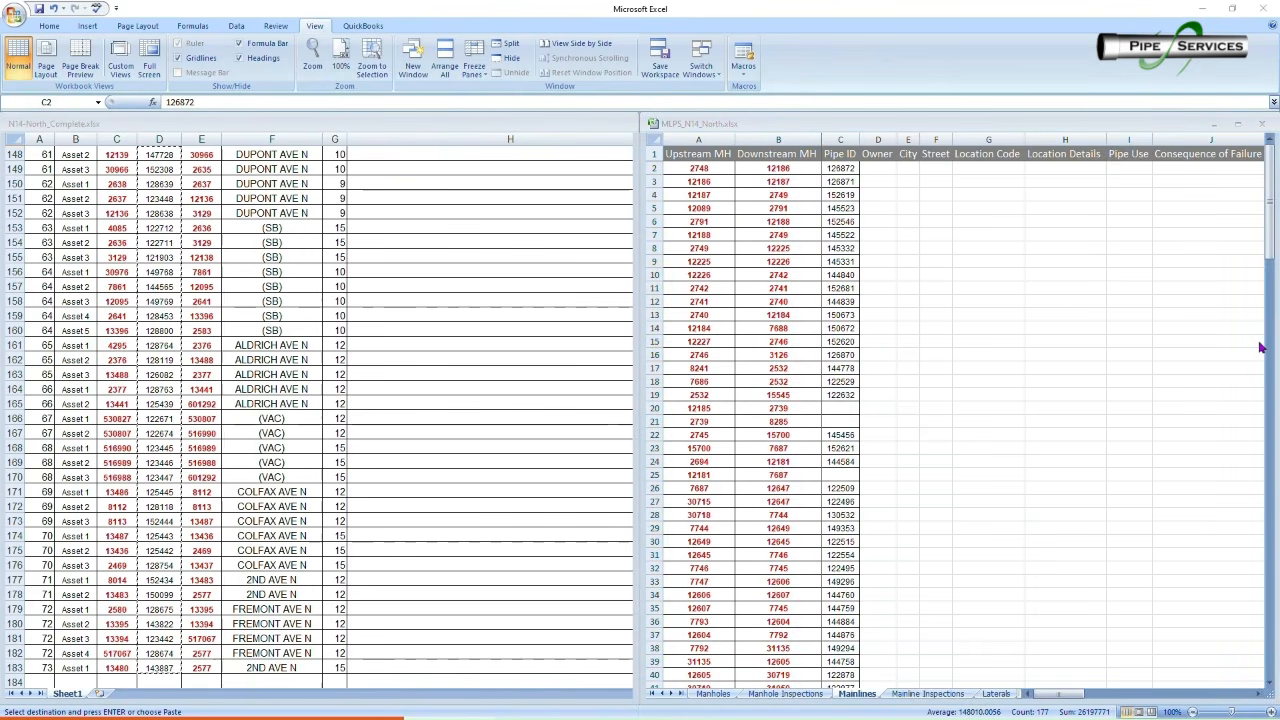
pyautogui.click(1267, 288)
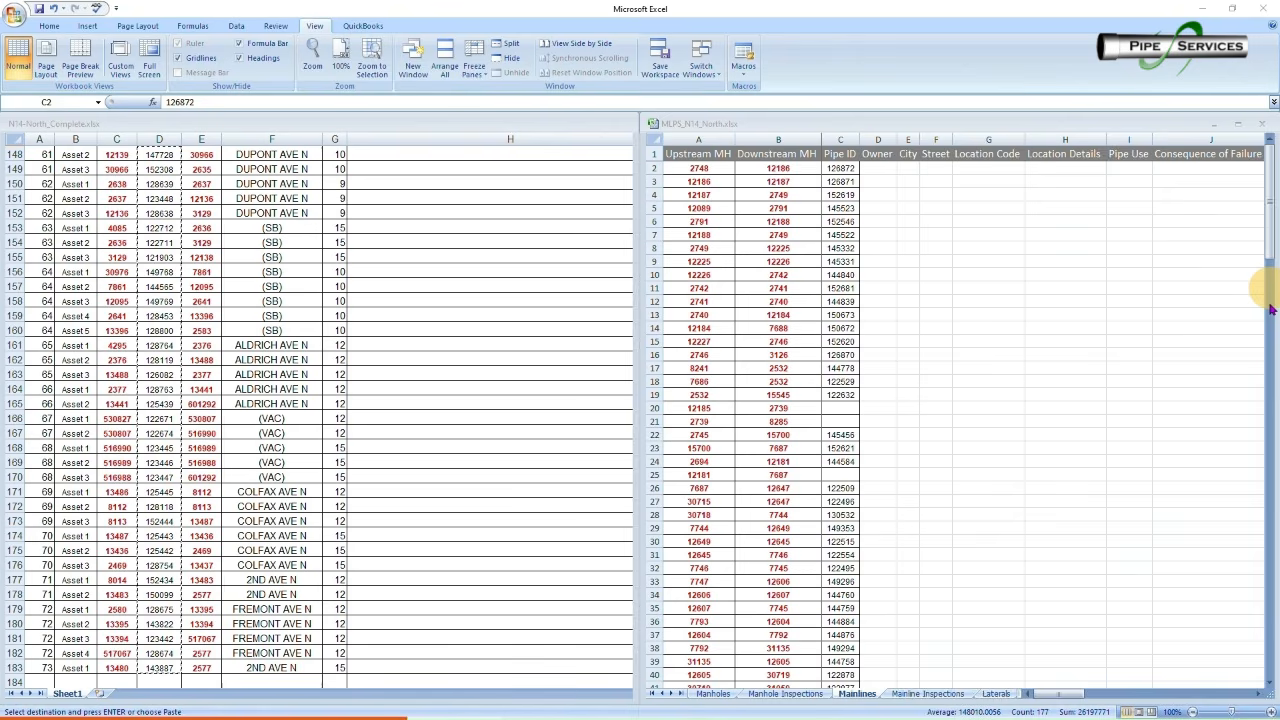
pyautogui.hotkey('ctrl', 'v')
pyautogui.click(1249, 503)
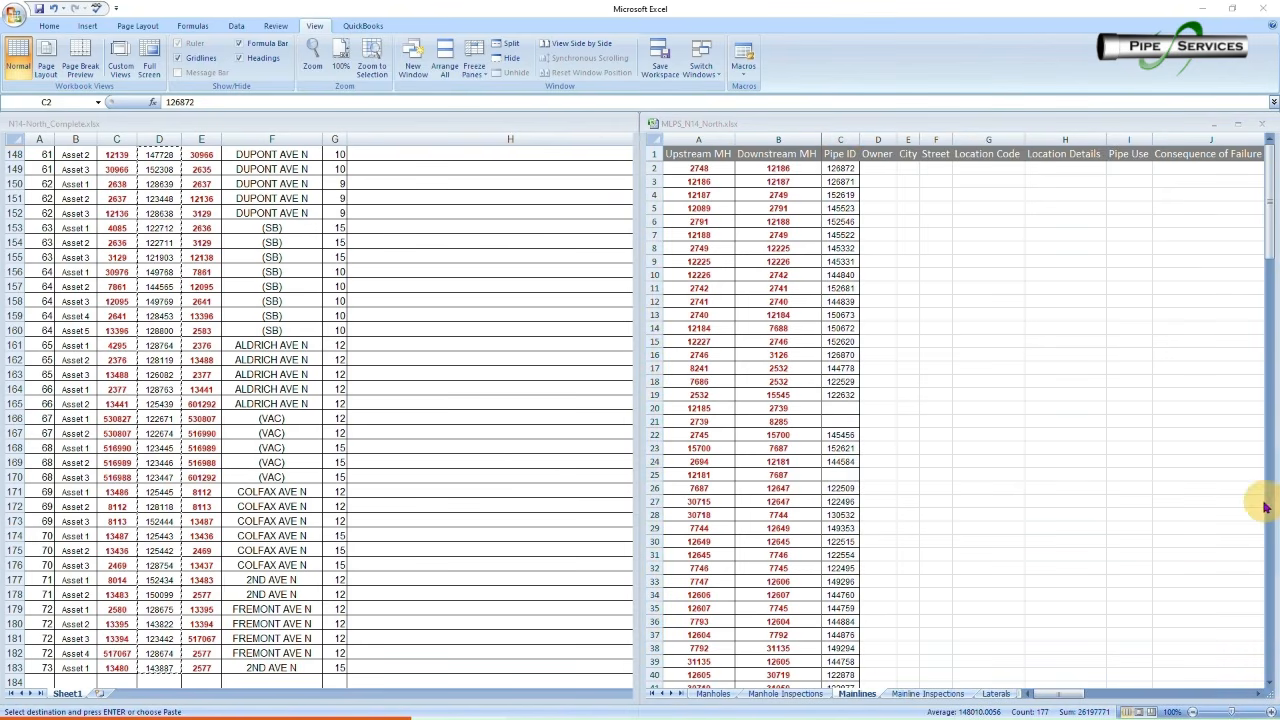
pyautogui.click(808, 510)
pyautogui.scroll(-15, 812, 508)
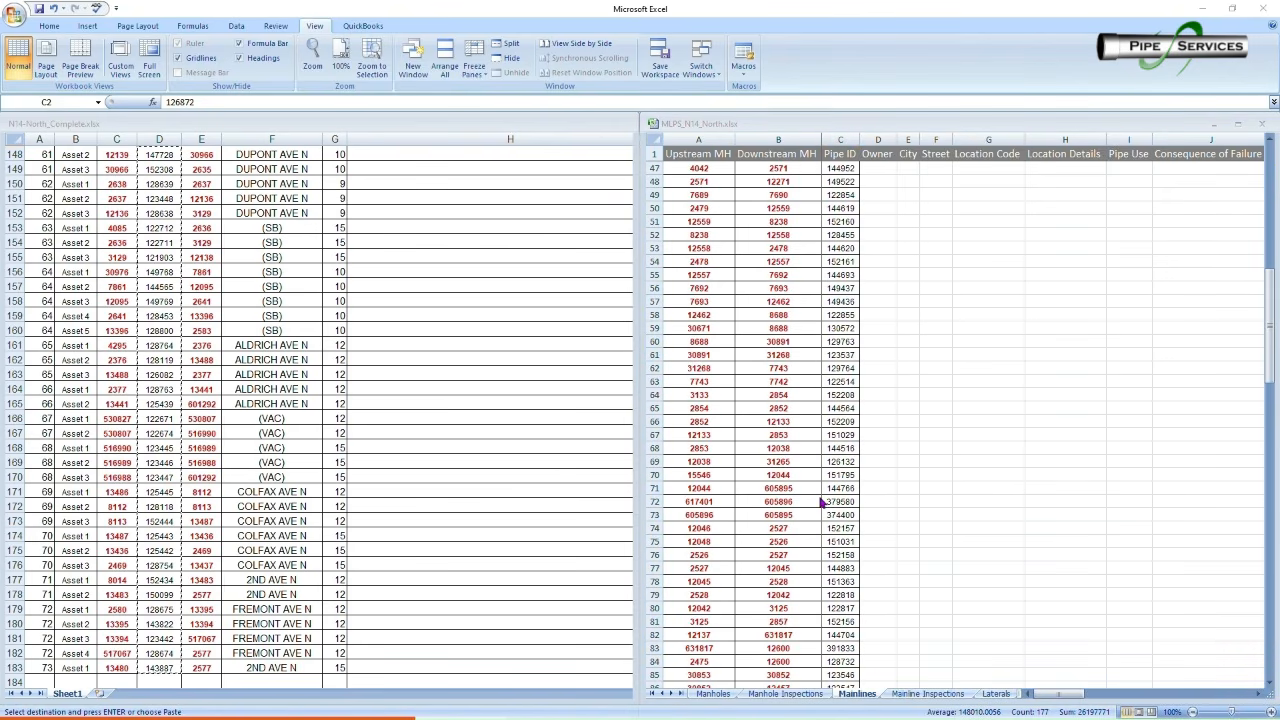
pyautogui.scroll(-20, 822, 510)
pyautogui.scroll(20, 826, 570)
pyautogui.click(840, 168)
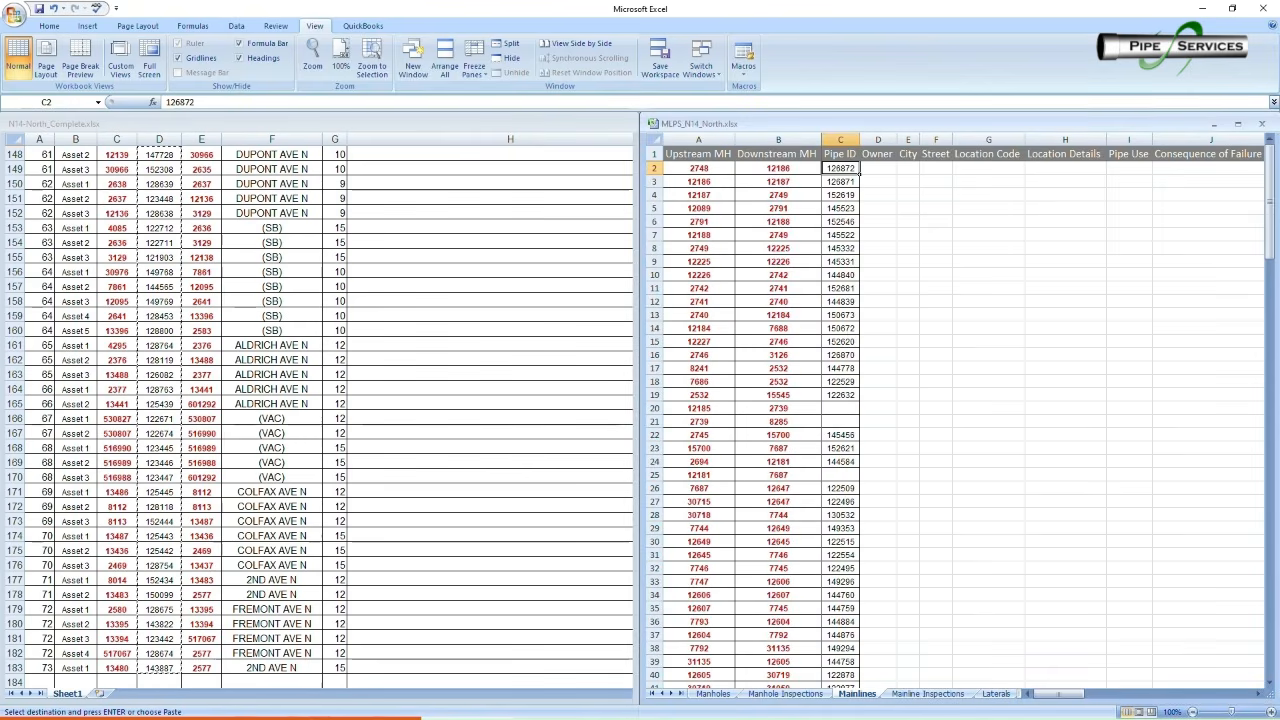
# Try to copy the Seg # Block values from rows 4 to 183 into the Mainlines sheet's Location Code column at G2
pyautogui.click(213, 175)
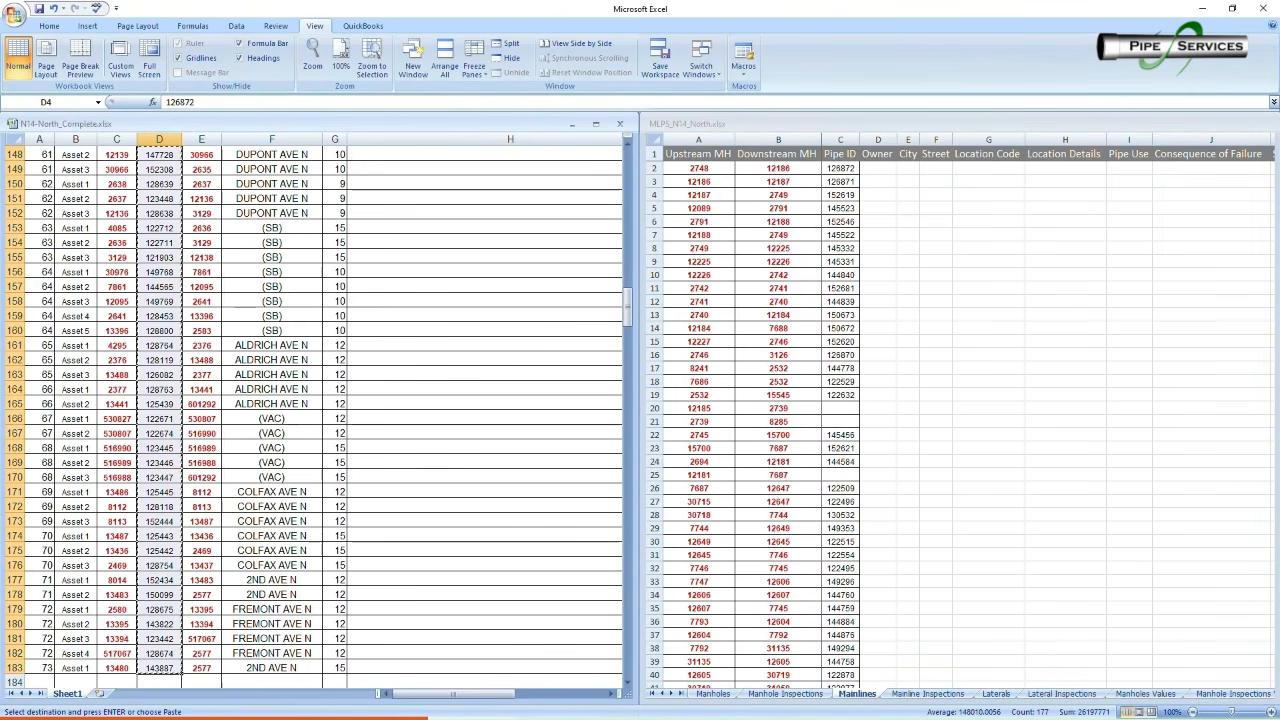
pyautogui.click(75, 184)
pyautogui.scroll(20, 75, 184)
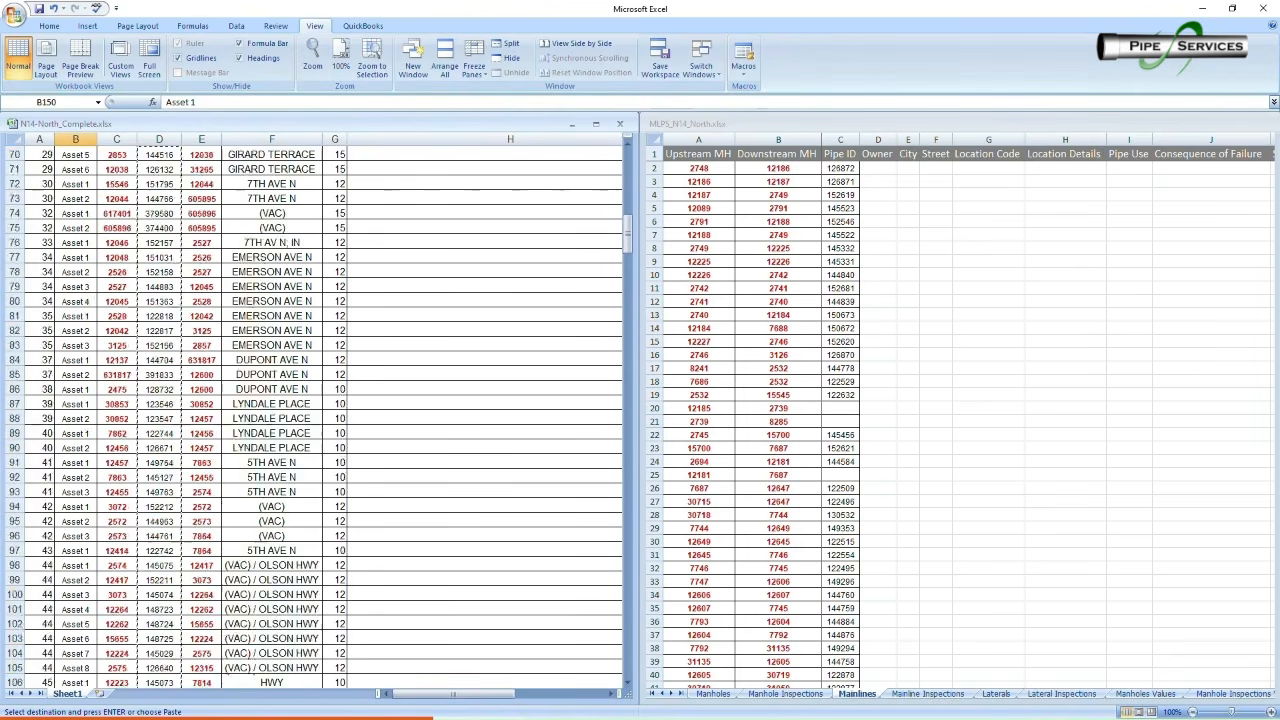
pyautogui.scroll(20, 75, 184)
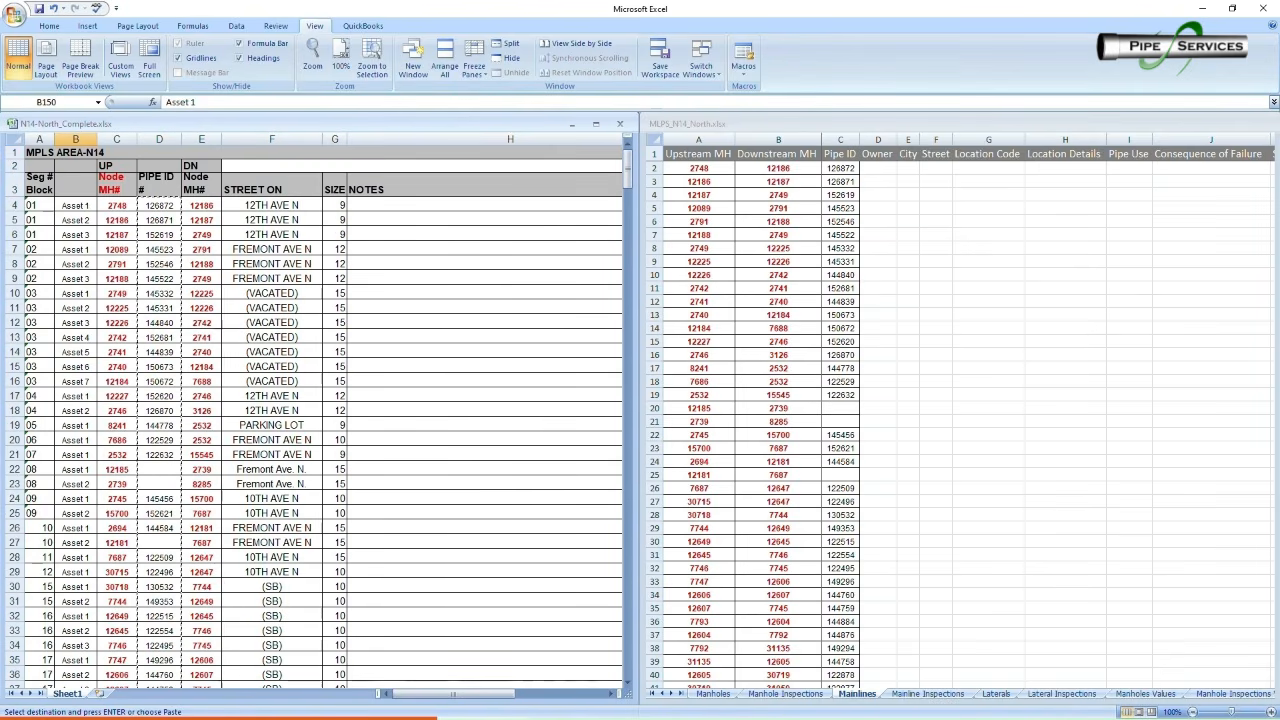
pyautogui.click(48, 205)
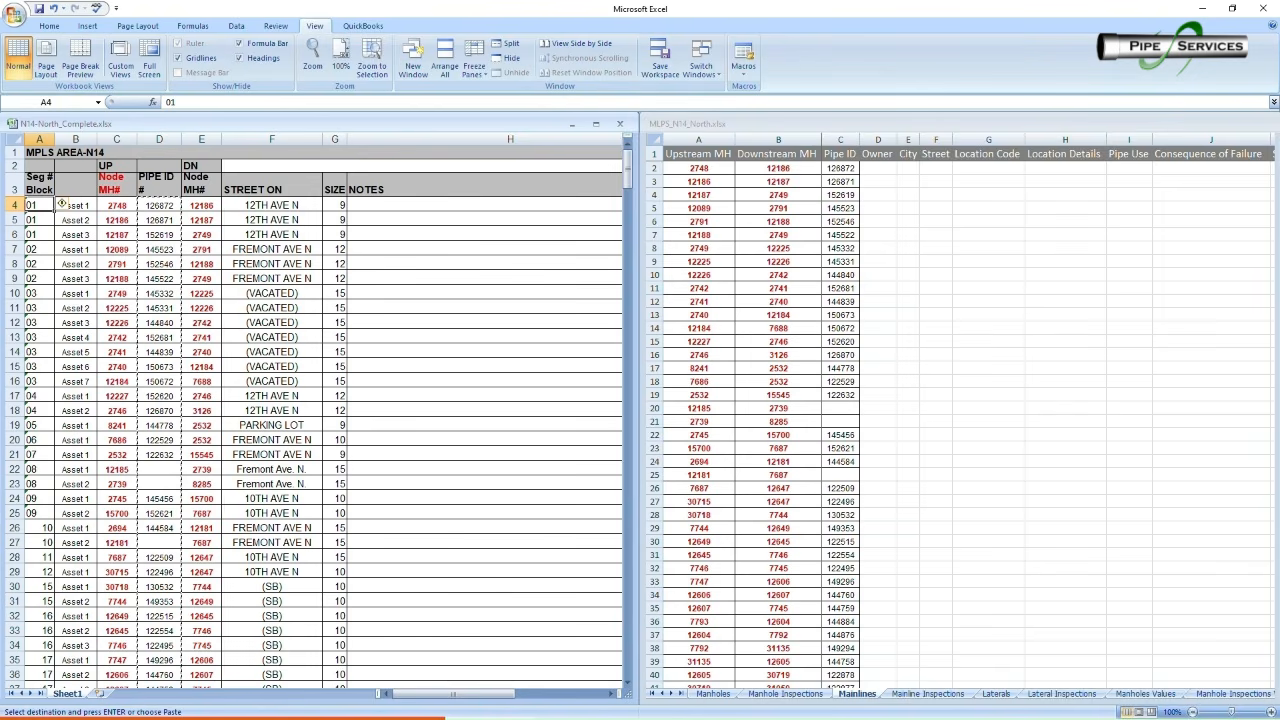
pyautogui.moveTo(38, 205); pyautogui.dragTo(42, 667)
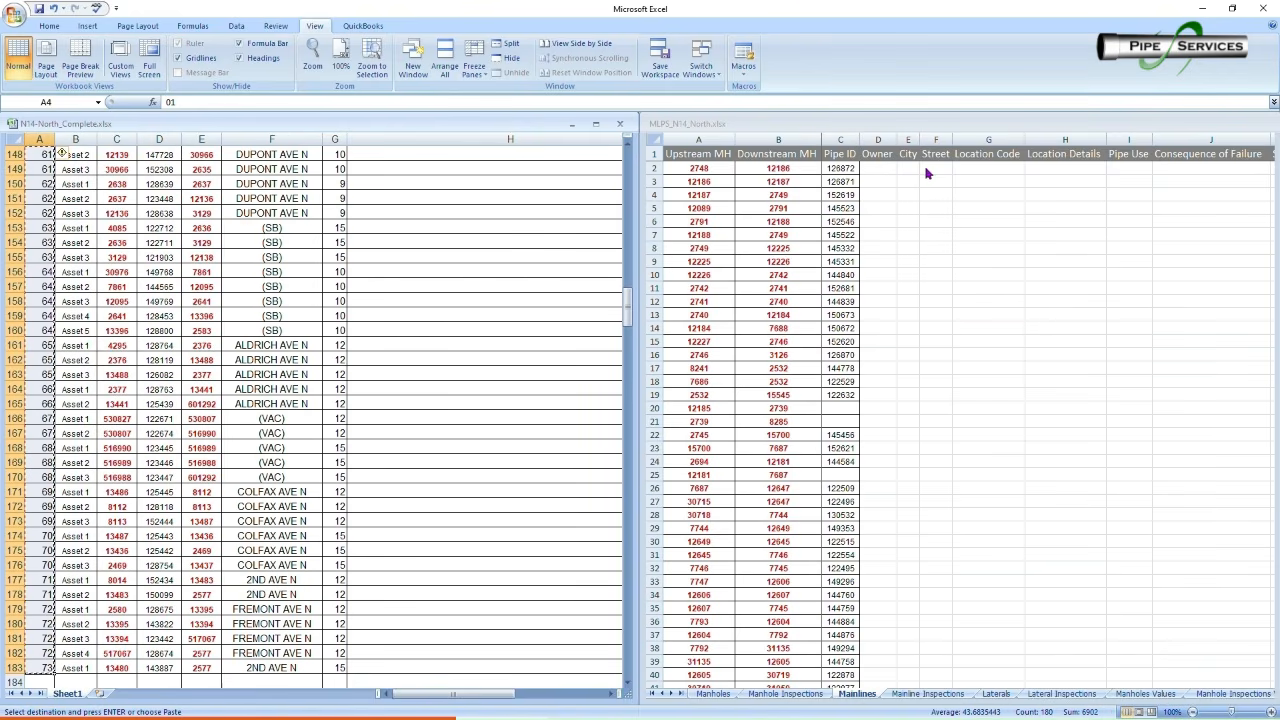
pyautogui.click(990, 170)
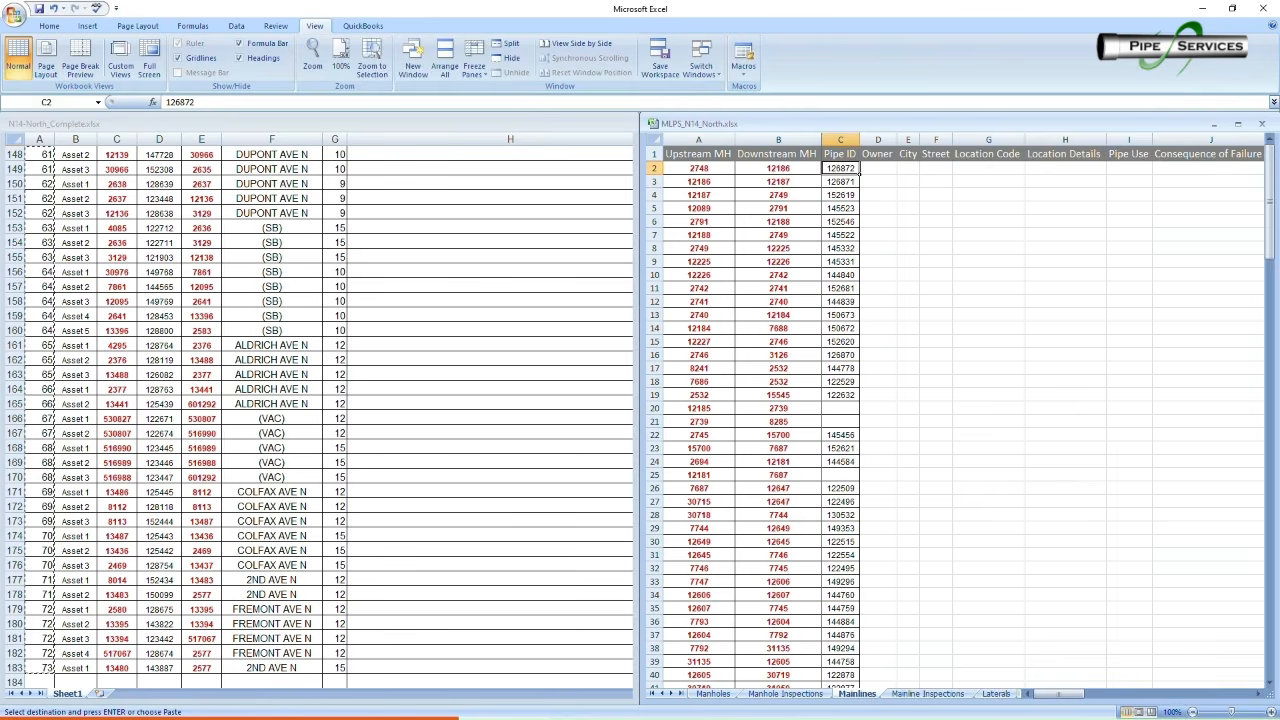
pyautogui.click(995, 166)
pyautogui.click(984, 169)
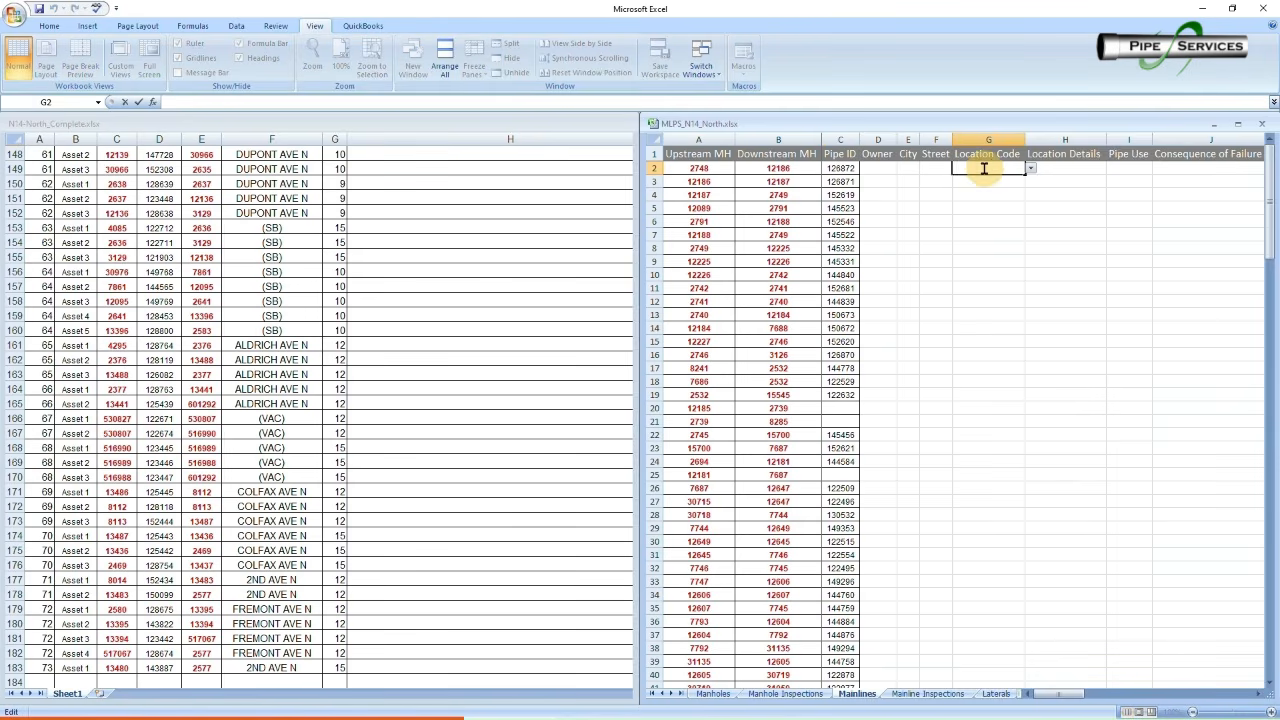
pyautogui.click(937, 195)
# Examine the Location Code and Location Details columns in the MSP N5 North seedbook.xlsx workbook, and close it without saving
pyautogui.click(1039, 696)
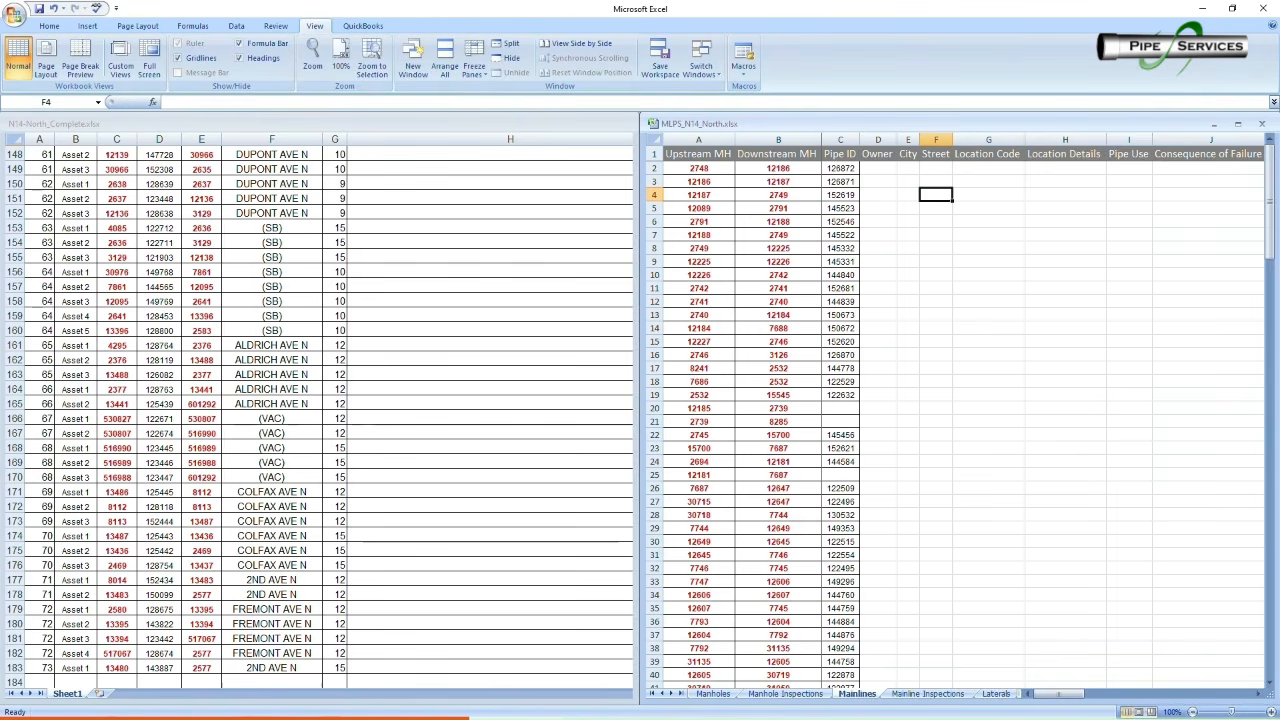
pyautogui.click(81, 707)
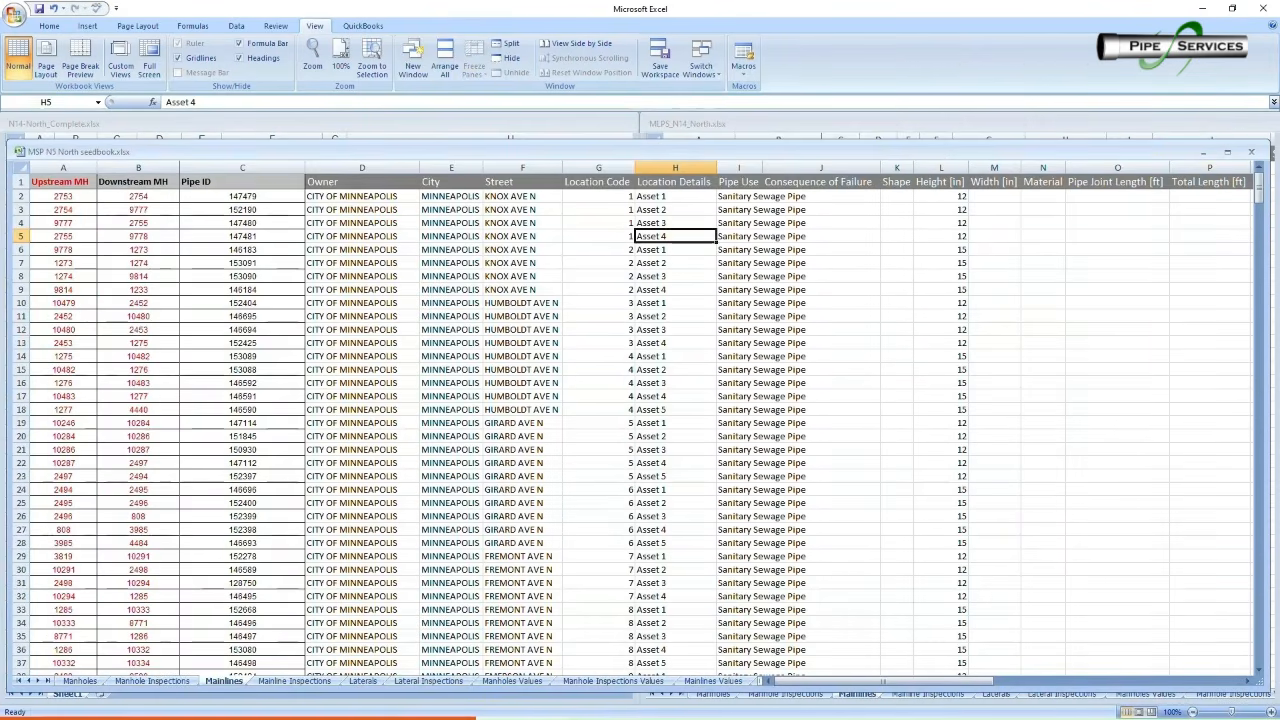
pyautogui.click(598, 196)
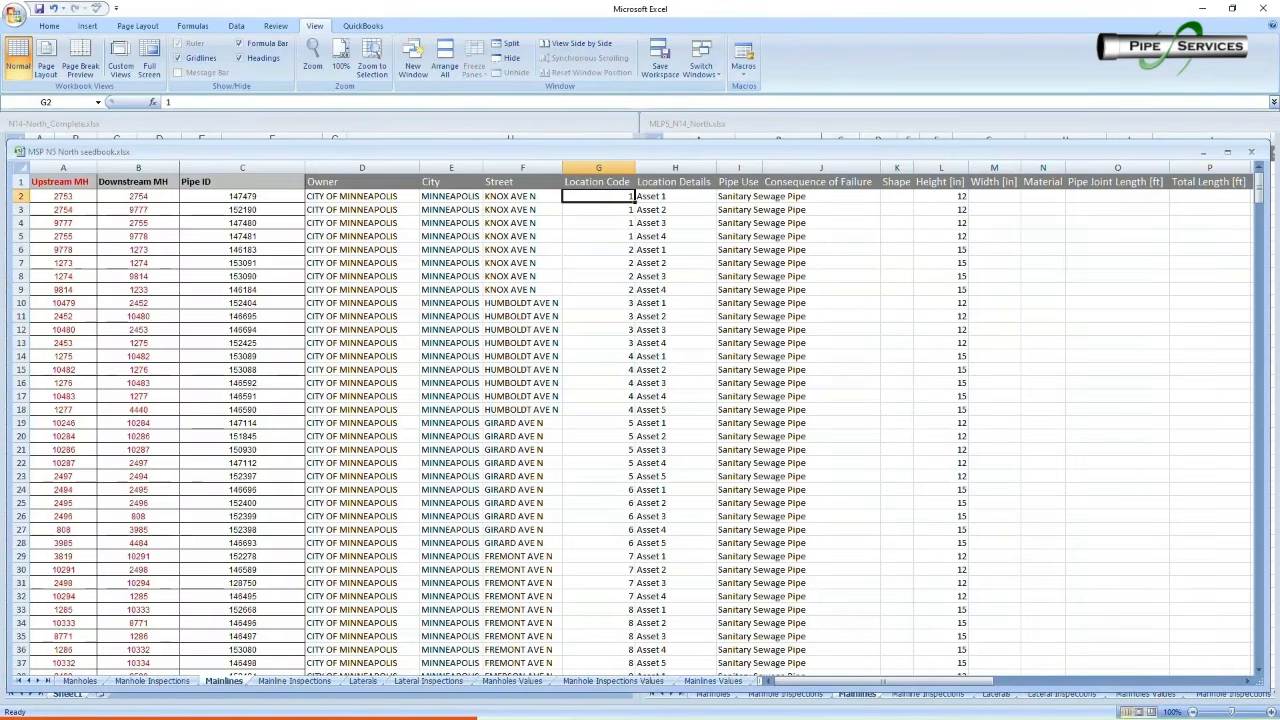
pyautogui.click(675, 196)
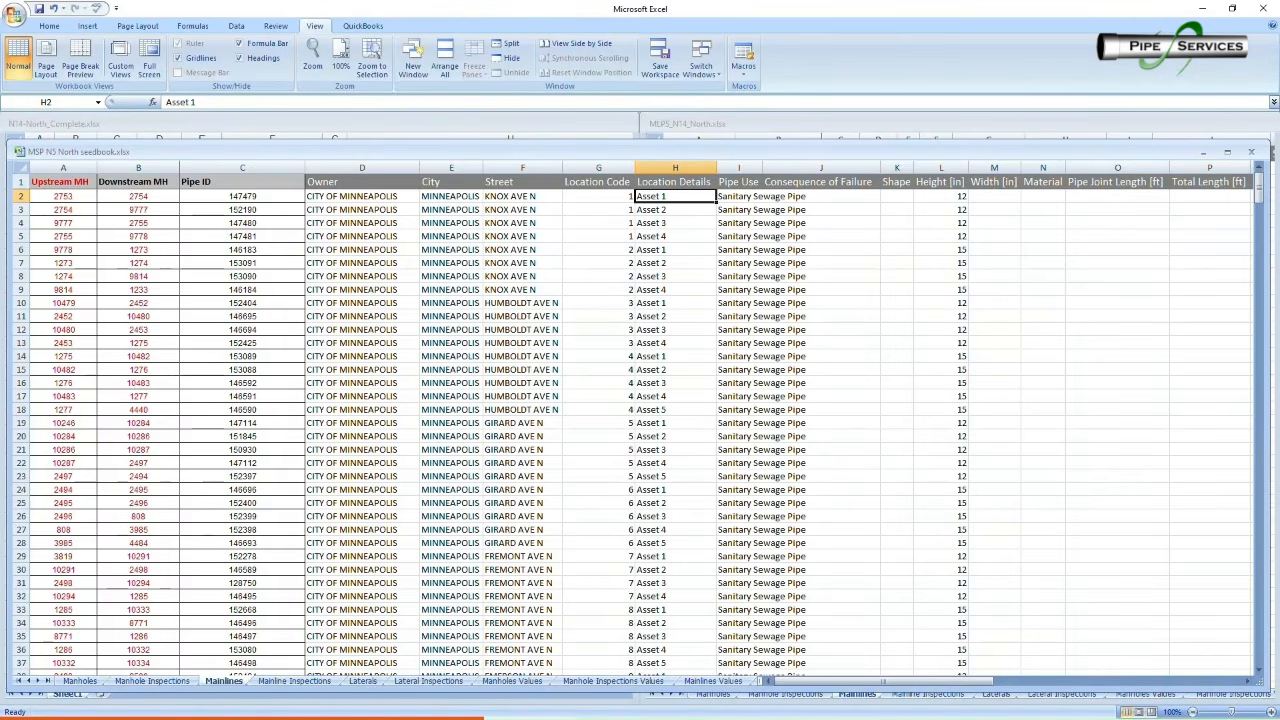
pyautogui.press('Left')
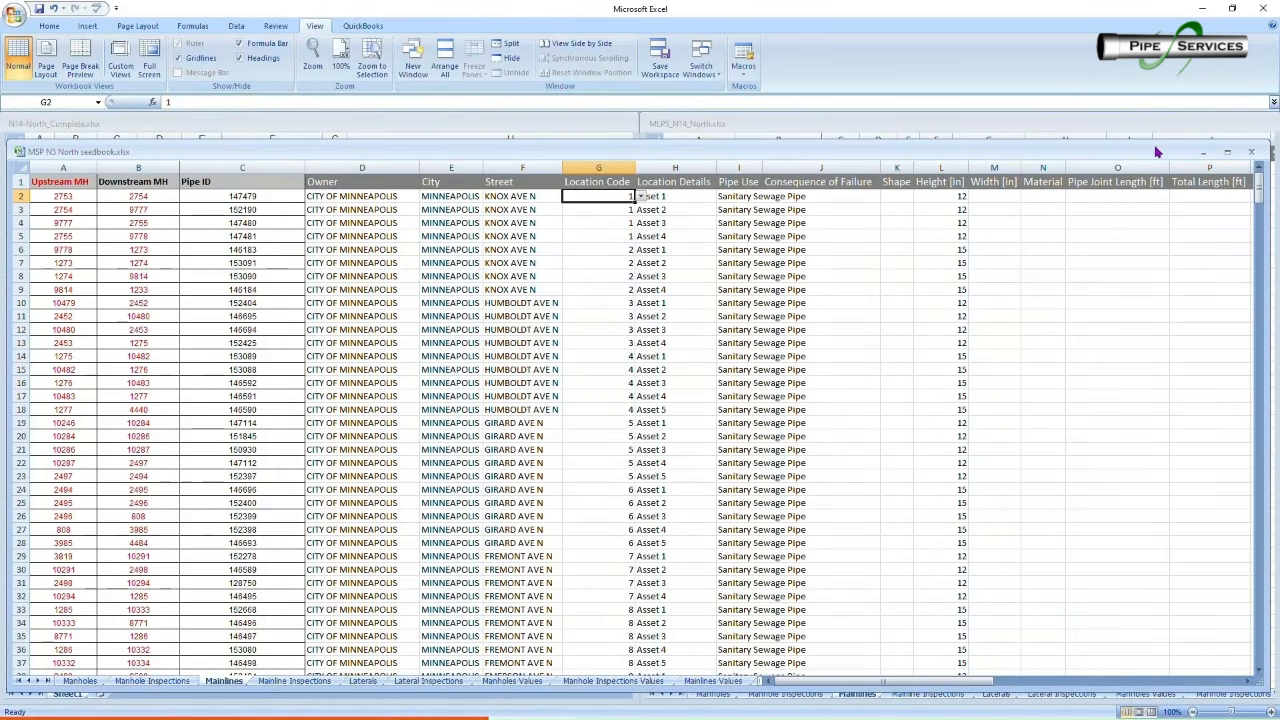
pyautogui.moveTo(1158, 152); pyautogui.dragTo(997, 167)
pyautogui.click(1090, 167)
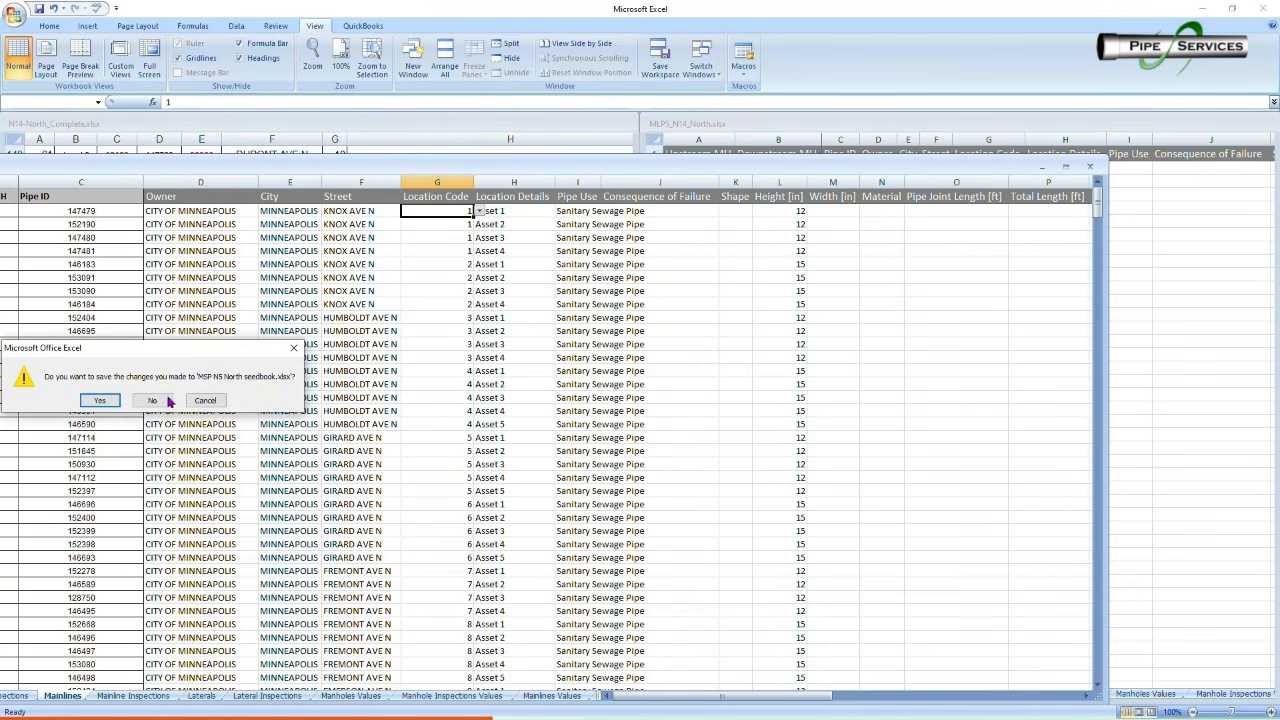
pyautogui.click(165, 400)
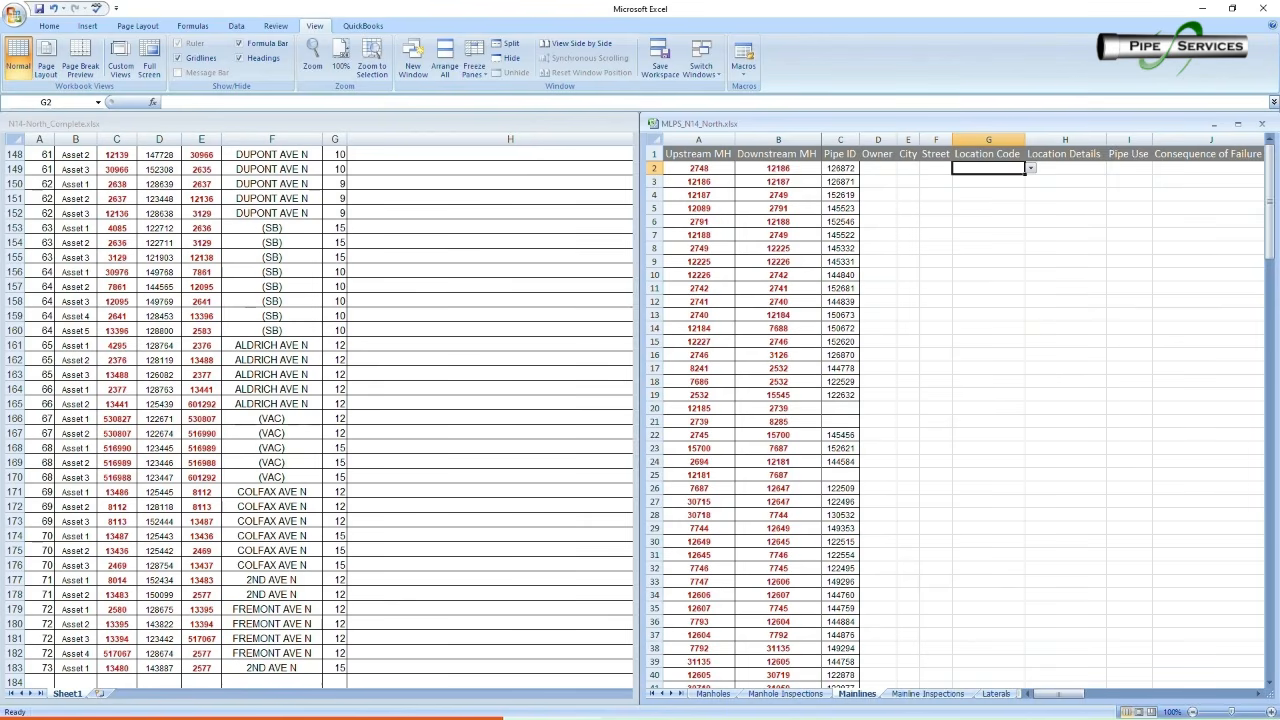
# Inspect the list of allowed Location Code options for cell G2 in the Mainlines sheet, and leave it without choosing one
pyautogui.click(1030, 169)
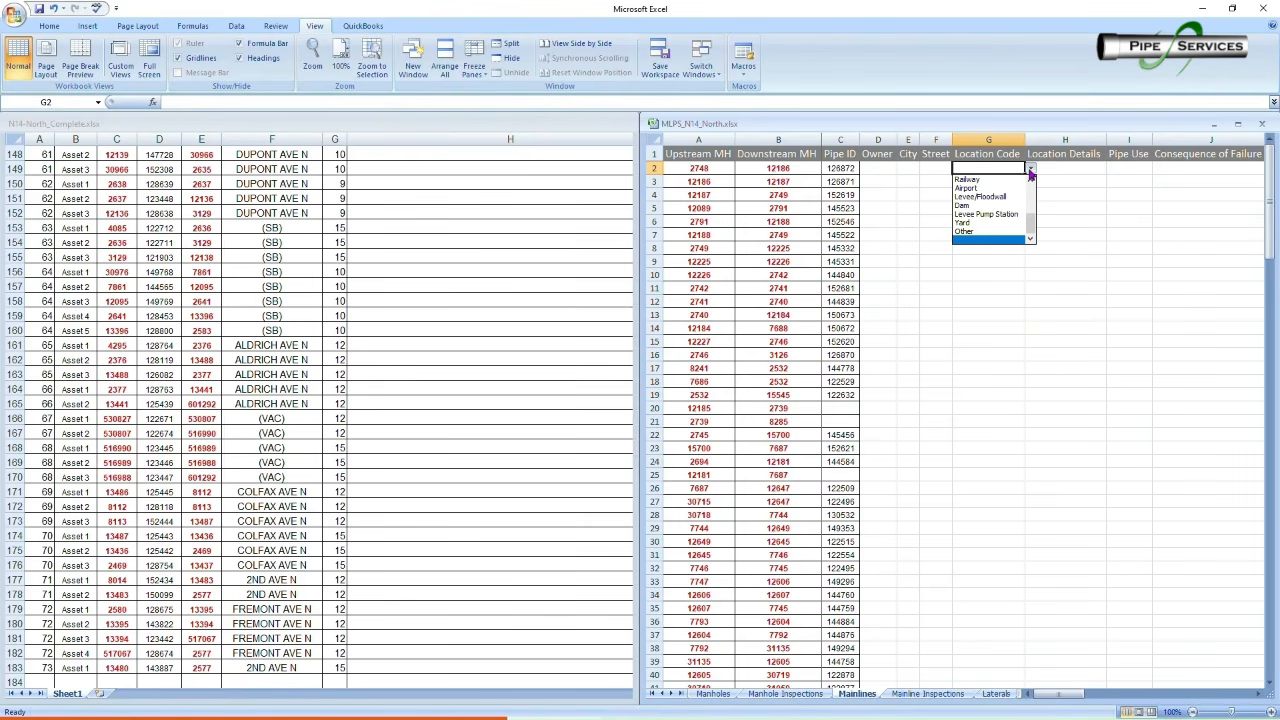
pyautogui.click(1030, 170)
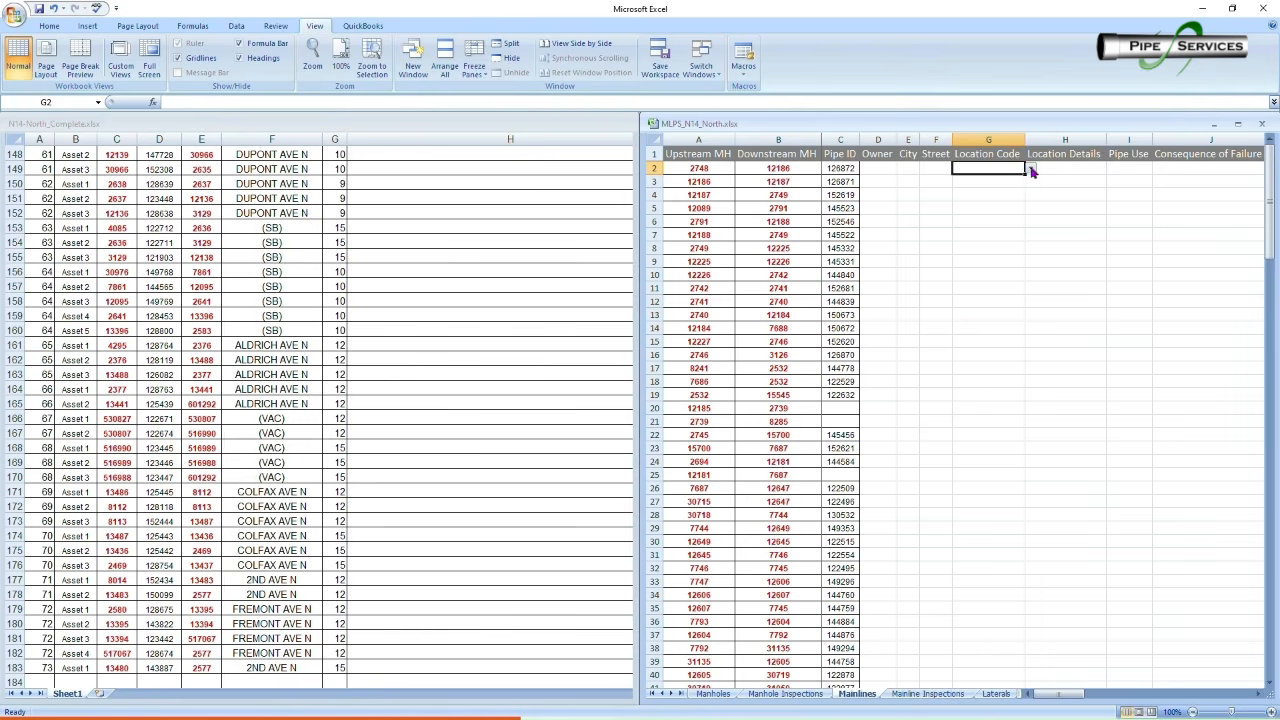
pyautogui.click(980, 300)
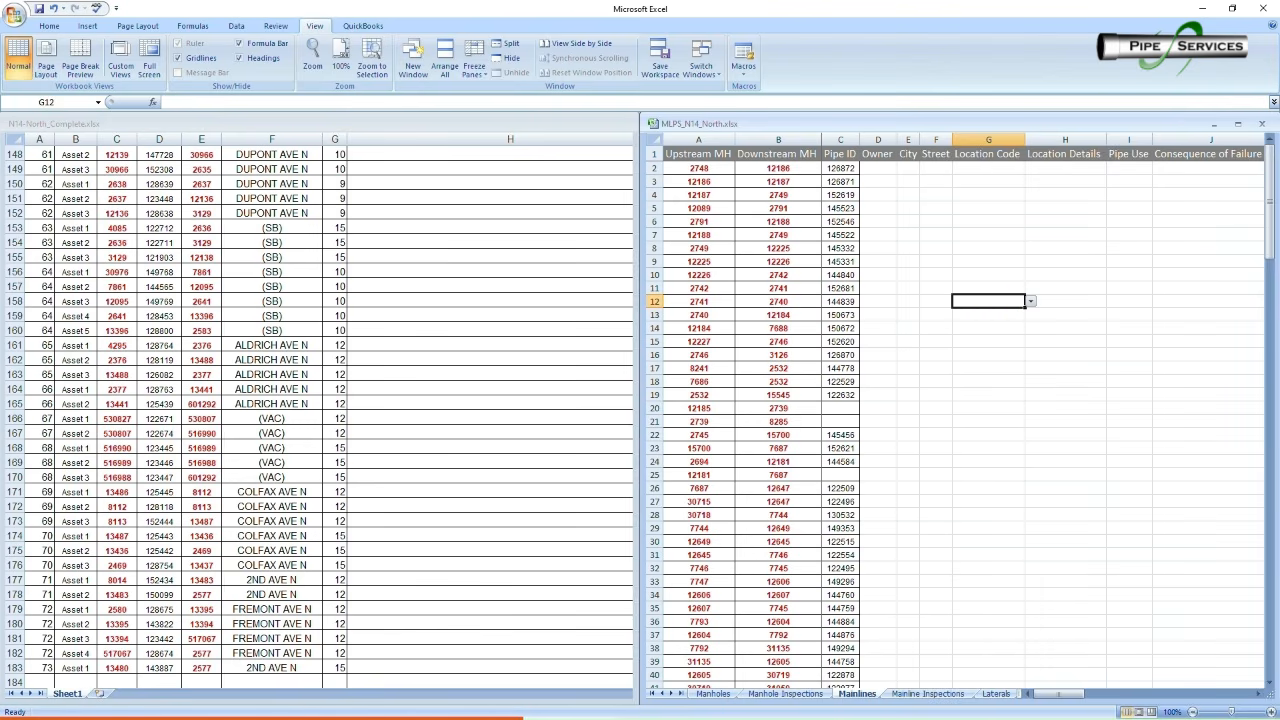
# Copy the Seg # Block values from rows 4 to 183 into the Mainlines sheet's Location Code column, starting at G2
pyautogui.write('1')
pyautogui.click(190, 240)
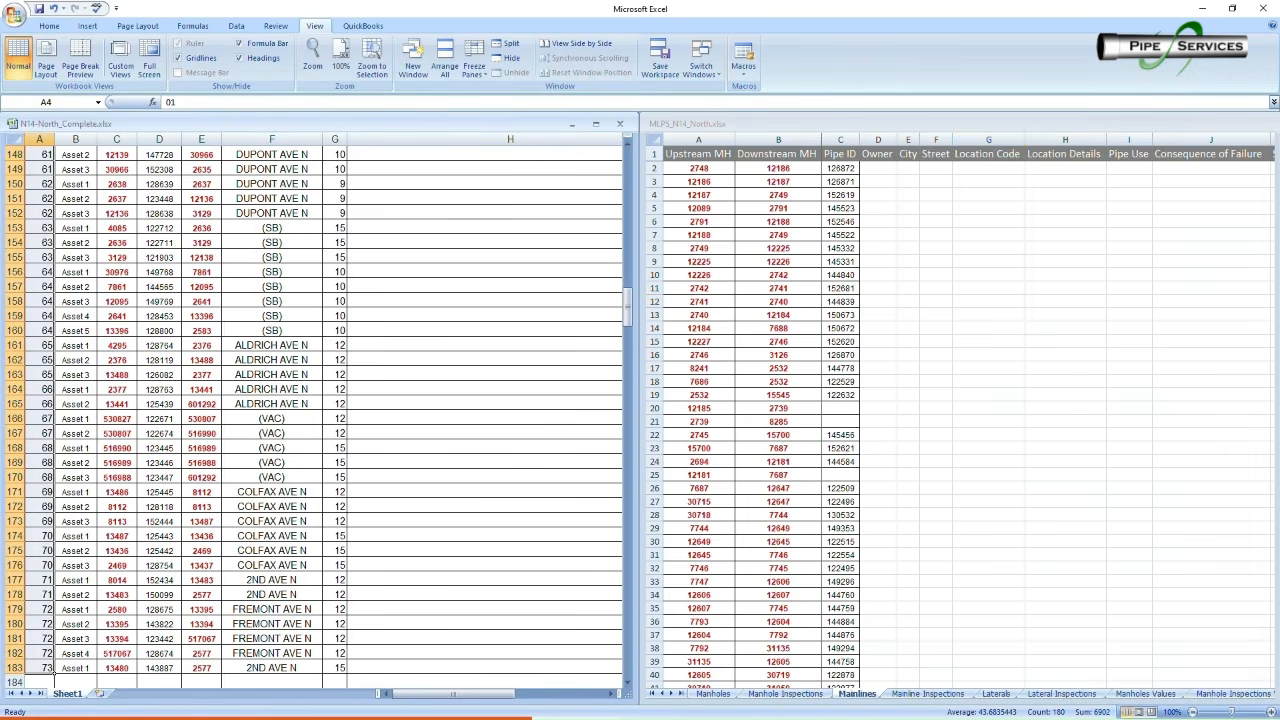
pyautogui.scroll(4, 190, 240)
pyautogui.scroll(-9, 190, 240)
pyautogui.click(46, 448)
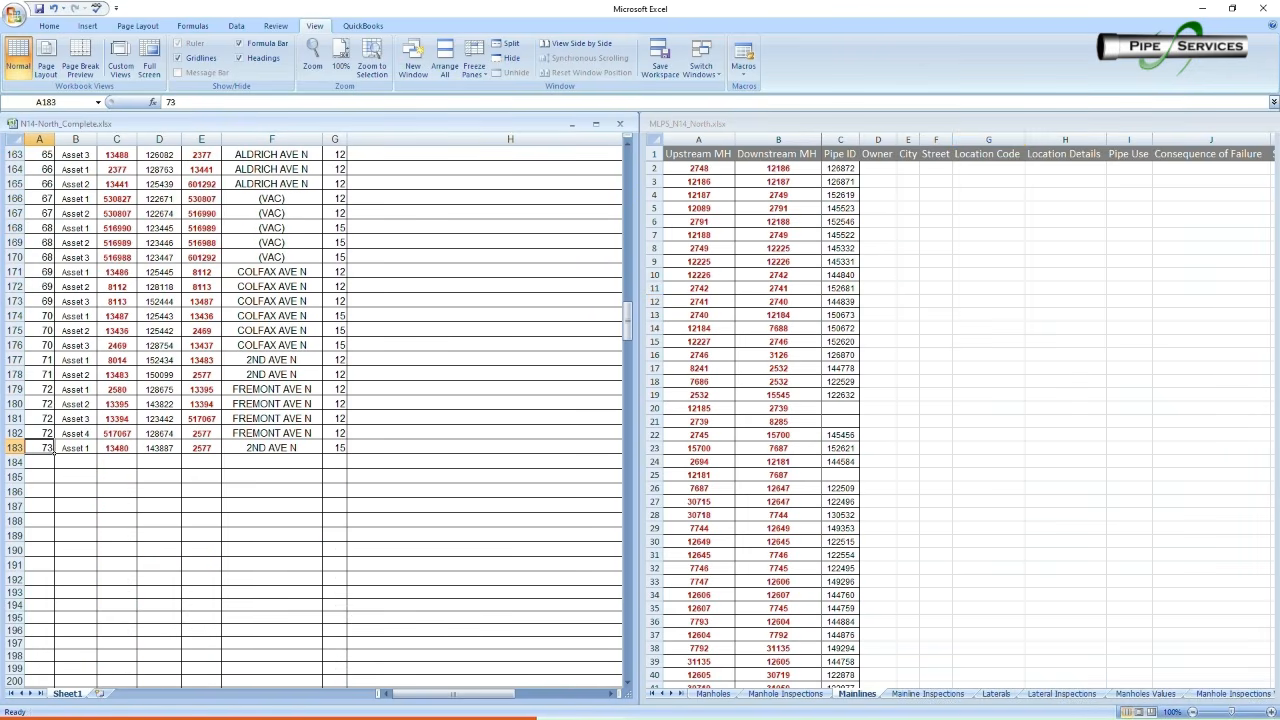
pyautogui.moveTo(628, 320); pyautogui.dragTo(630, 171)
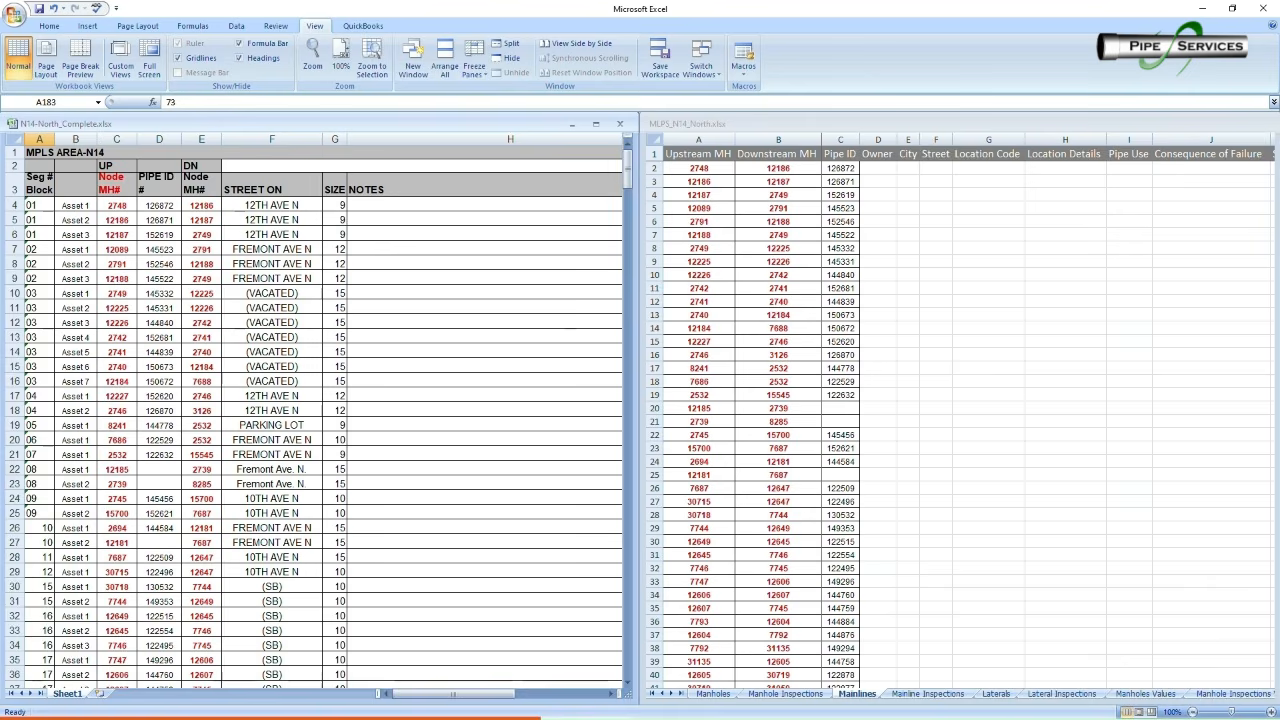
pyautogui.moveTo(40, 206); pyautogui.dragTo(44, 688)
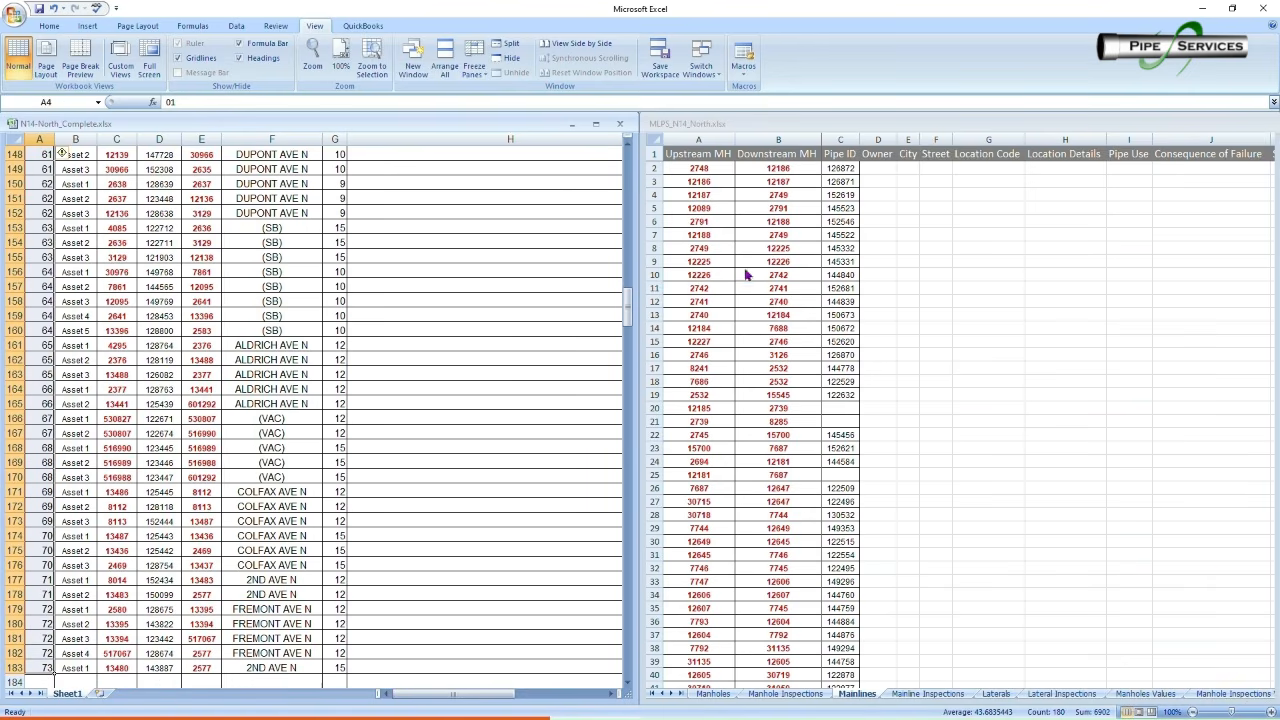
pyautogui.hotkey('ctrl', 'c')
pyautogui.click(1015, 294)
pyautogui.click(1000, 167)
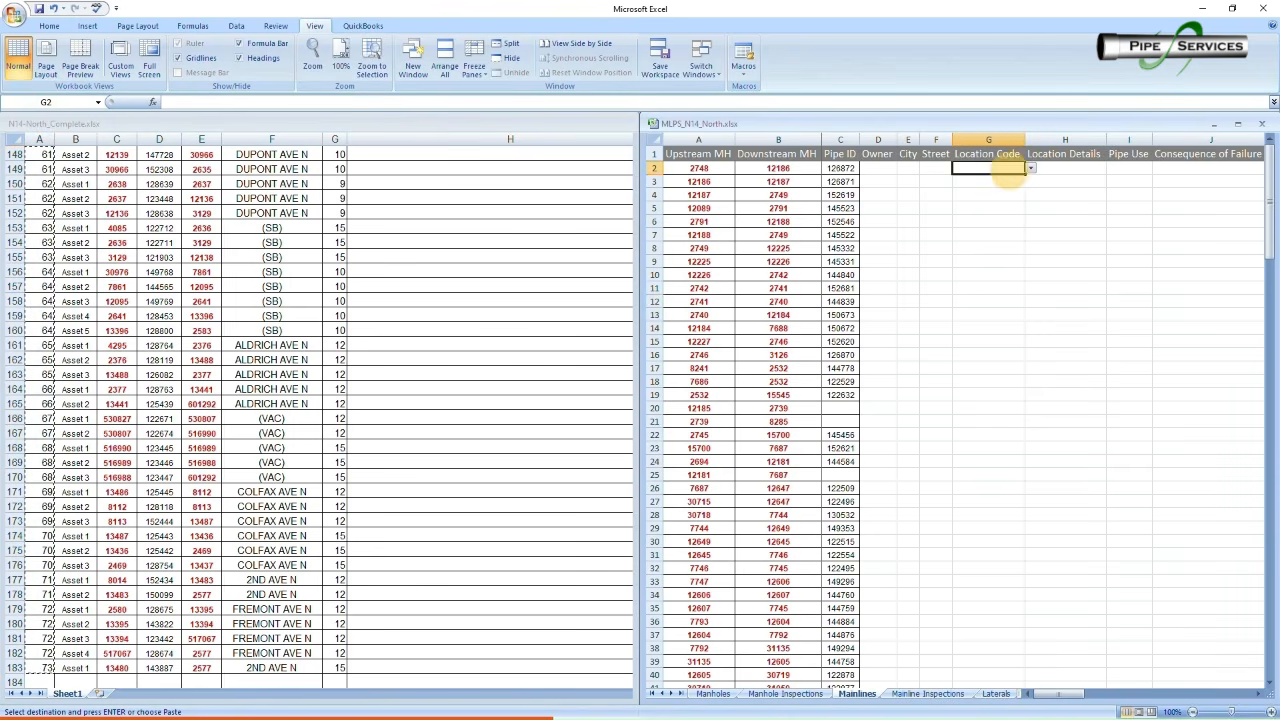
pyautogui.hotkey('ctrl', 'v')
pyautogui.click(1065, 288)
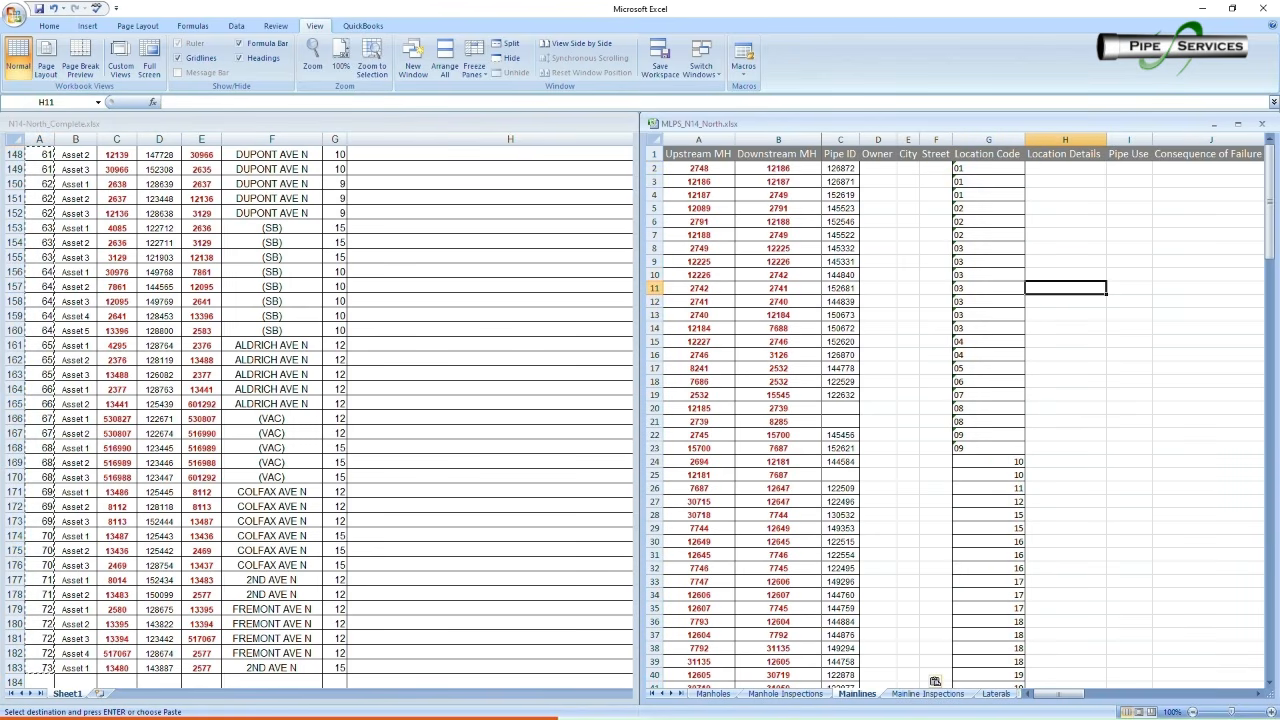
# Left-align the Location Code values in cells G2 to G181 of the Mainlines sheet
pyautogui.moveTo(988, 167); pyautogui.dragTo(1015, 670)
pyautogui.moveTo(995, 713); pyautogui.dragTo(987, 660)
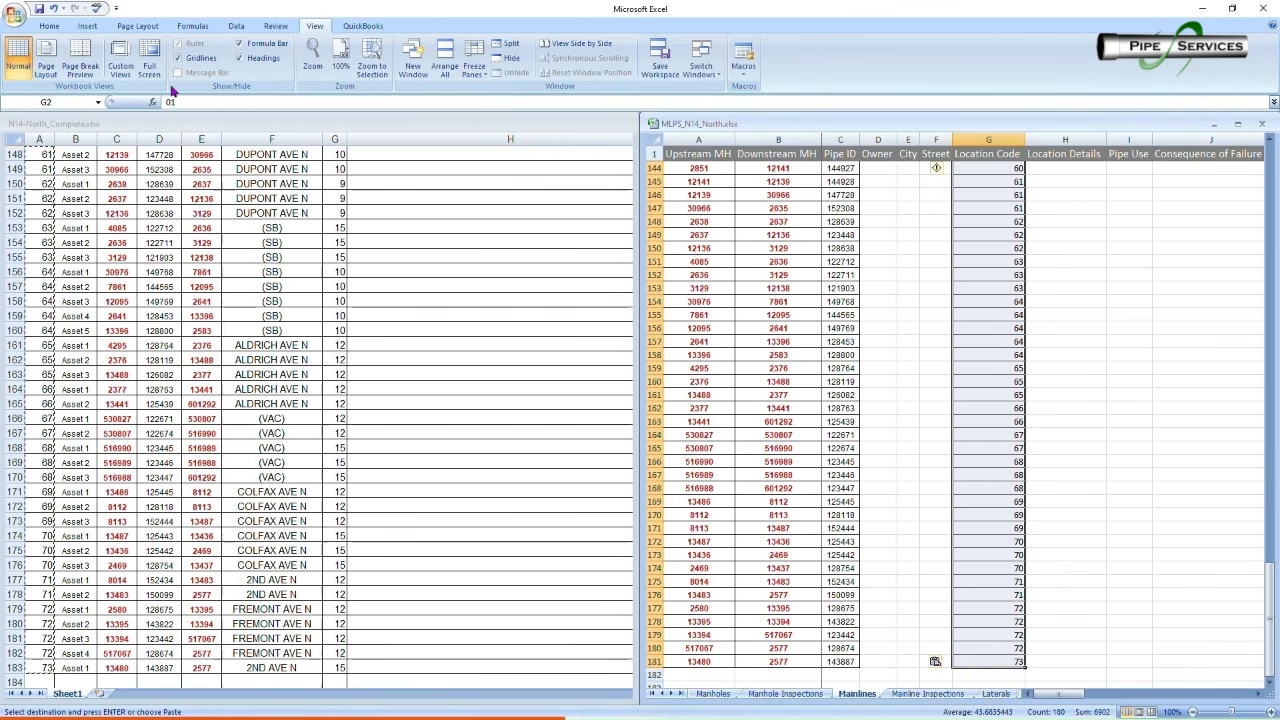
pyautogui.click(49, 26)
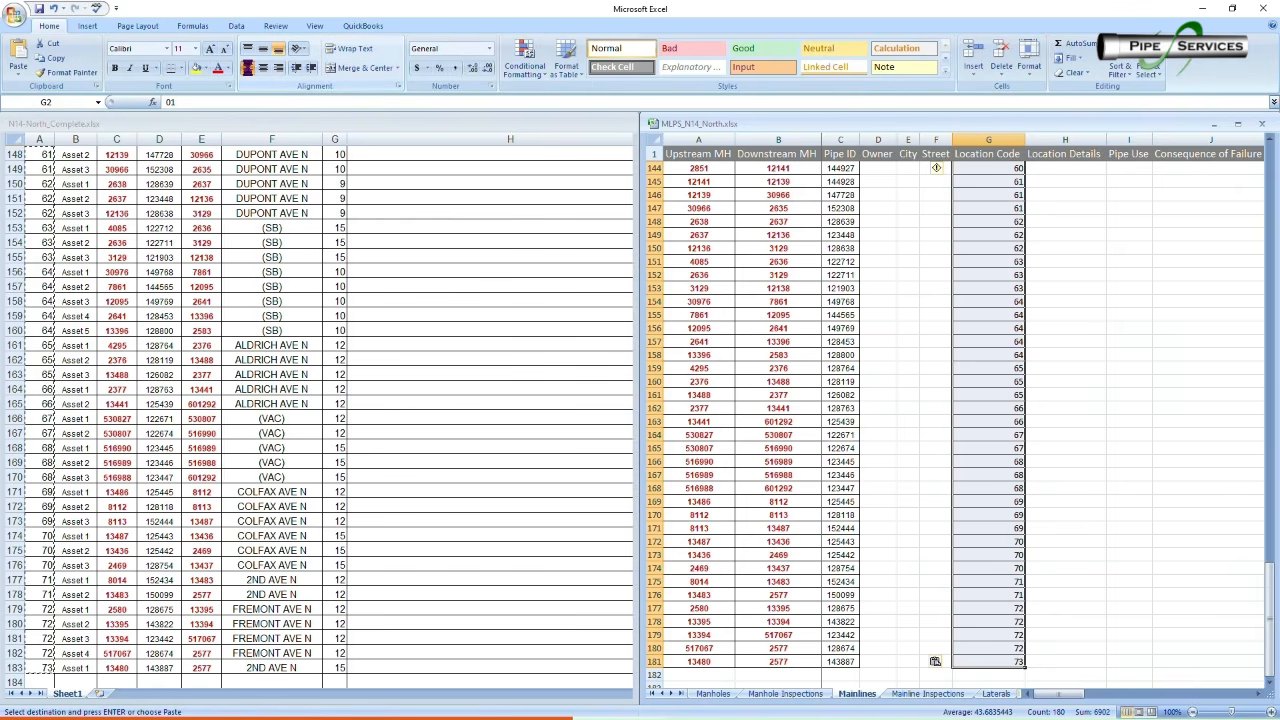
pyautogui.click(247, 67)
pyautogui.click(968, 219)
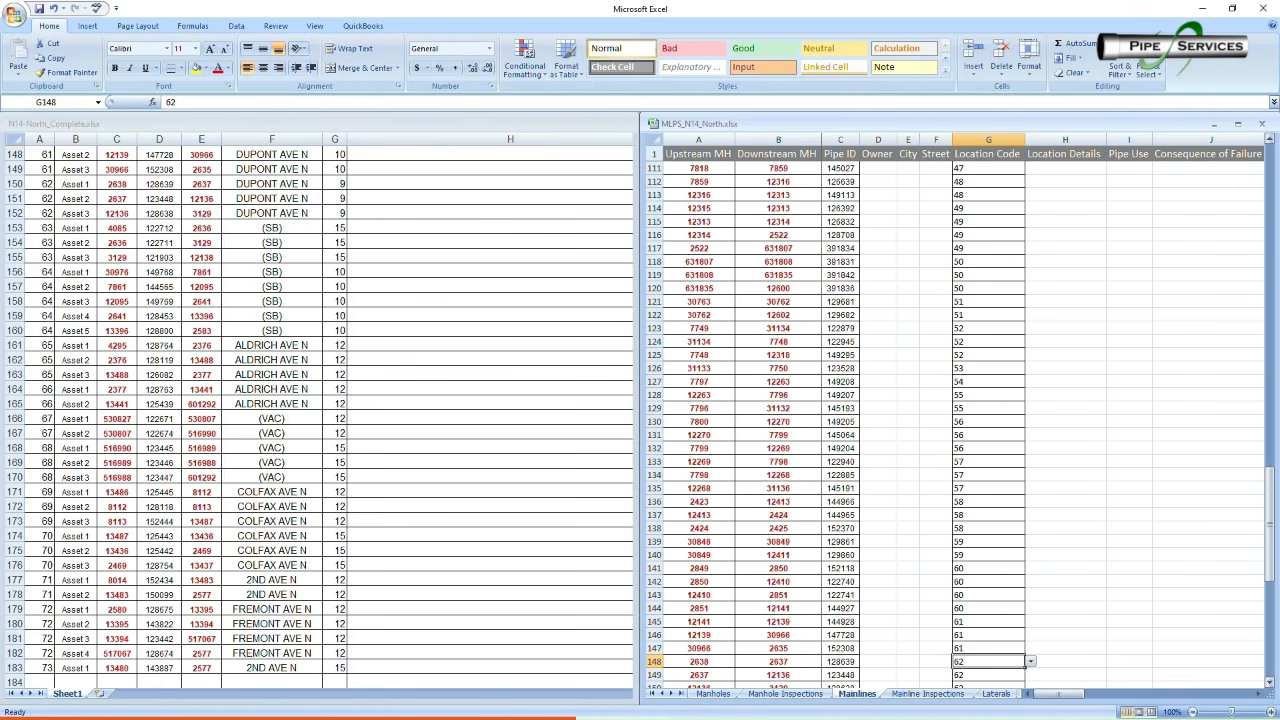
pyautogui.moveTo(1269, 506); pyautogui.dragTo(1258, 157)
# Copy the Asset values from rows 4 to 183 into the Location Details column starting at H2, and check the pasted rows
pyautogui.click(115, 207)
pyautogui.scroll(11, 115, 207)
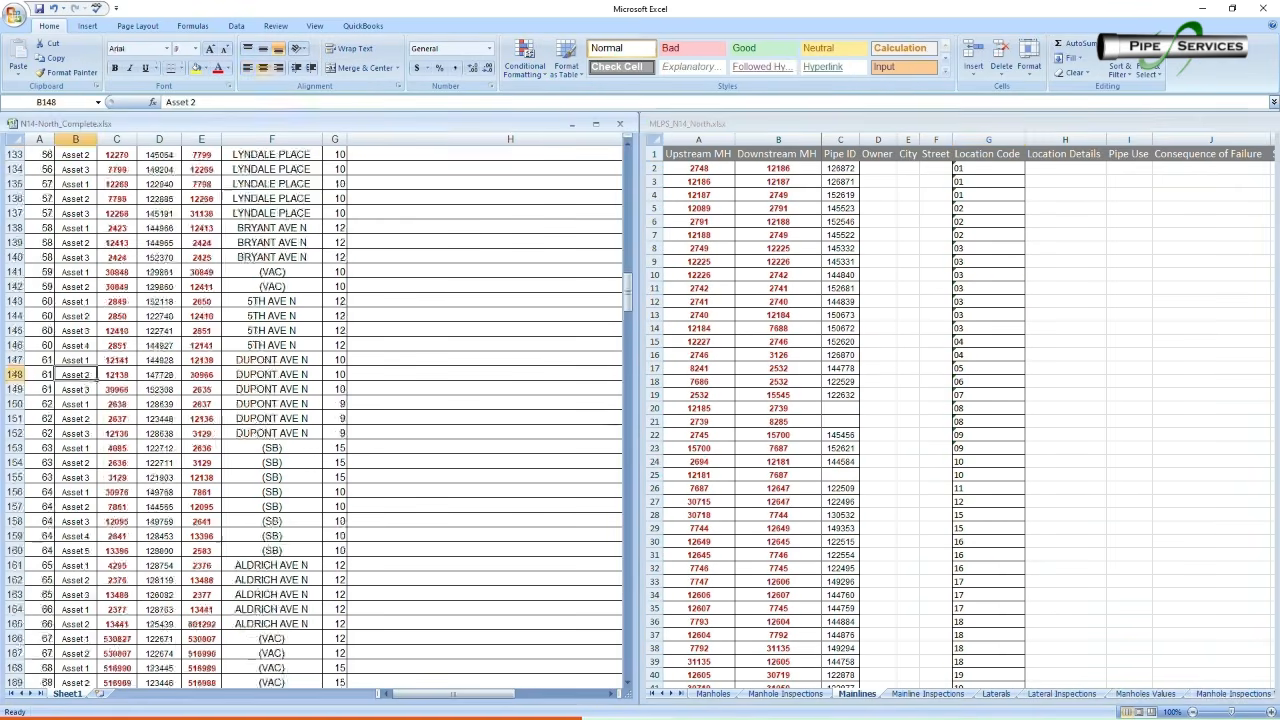
pyautogui.scroll(20, 115, 207)
pyautogui.moveTo(76, 205); pyautogui.dragTo(76, 272)
pyautogui.hotkey('ctrl', 'c')
pyautogui.click(1057, 165)
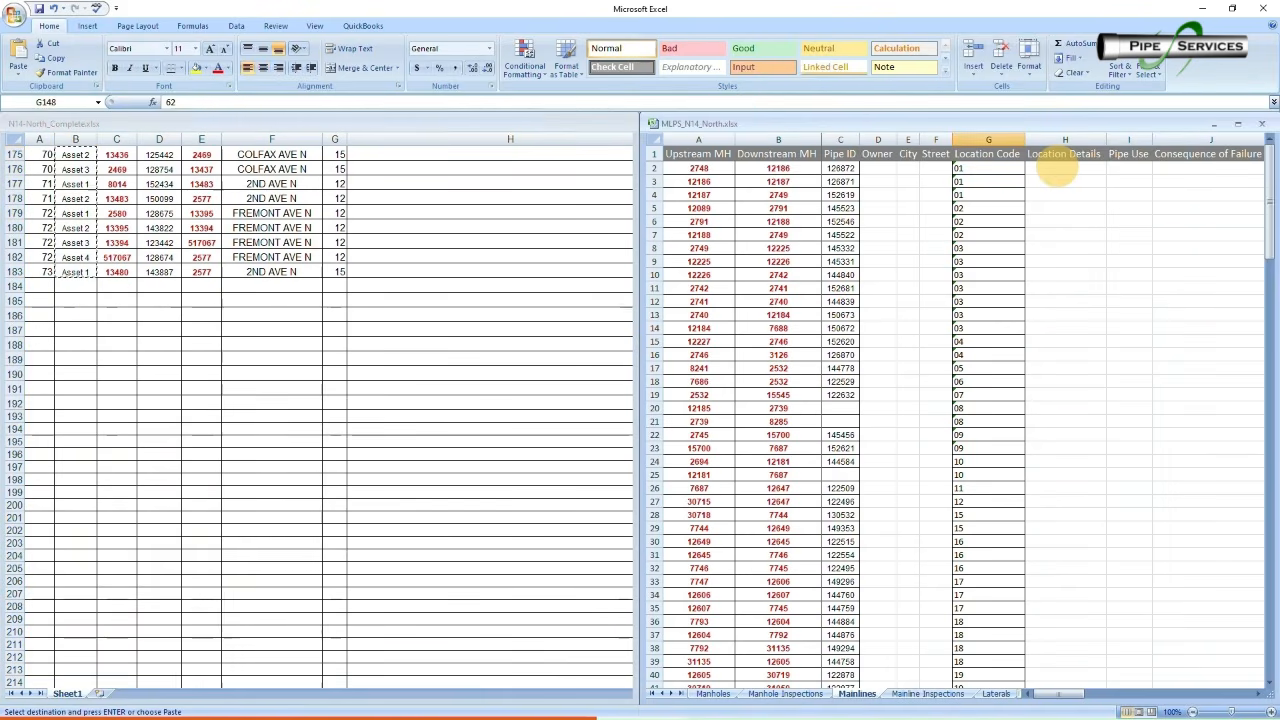
pyautogui.click(1063, 168)
pyautogui.hotkey('ctrl', 'v')
pyautogui.click(1273, 291)
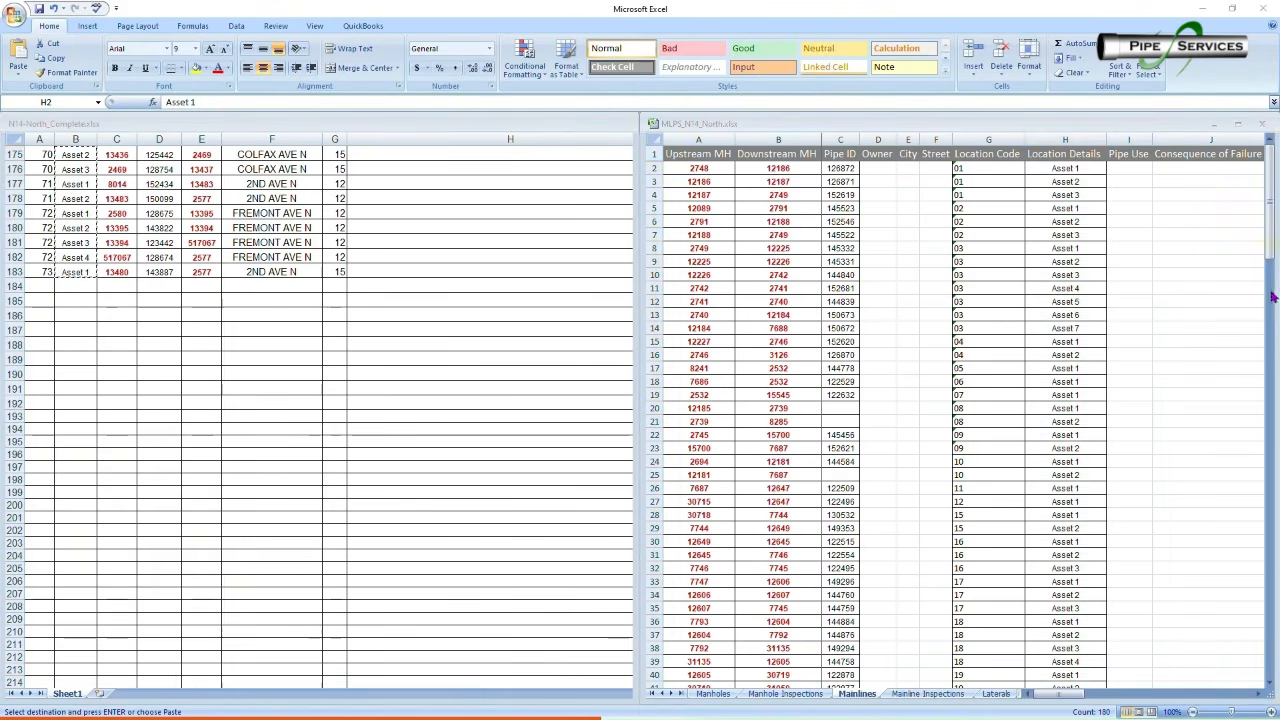
pyautogui.click(1268, 294)
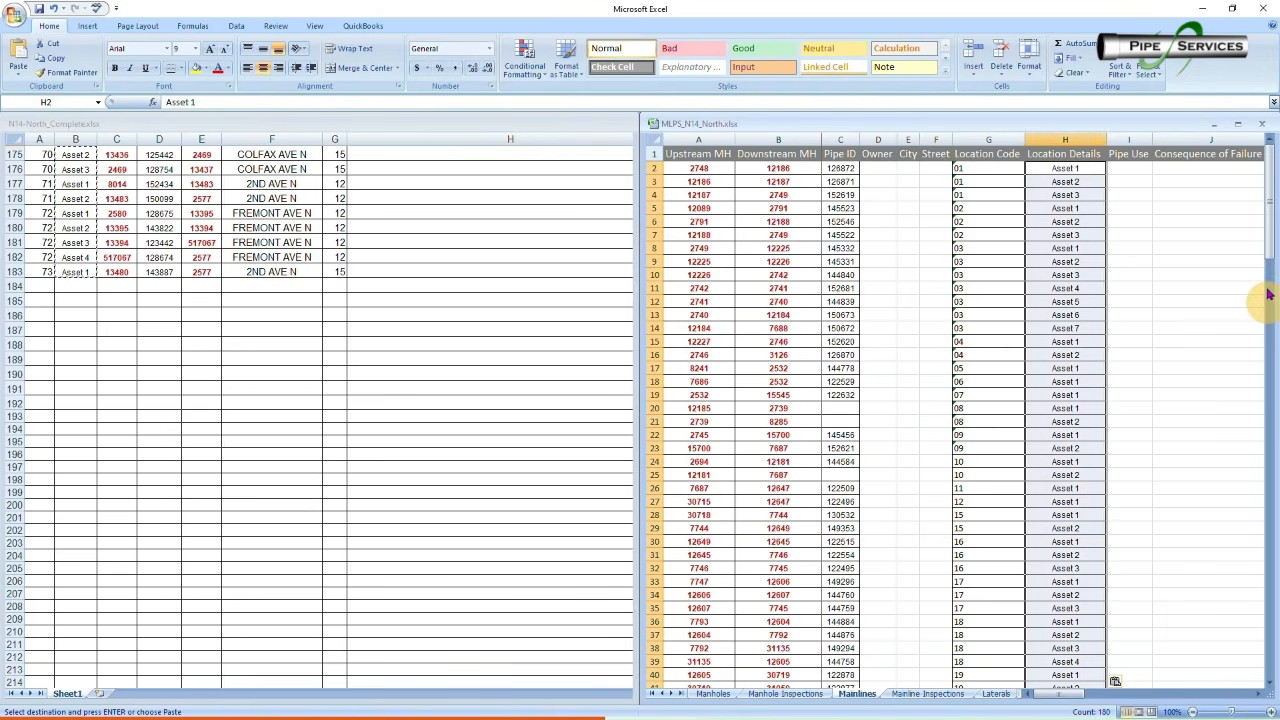
pyautogui.scroll(-20, 1110, 590)
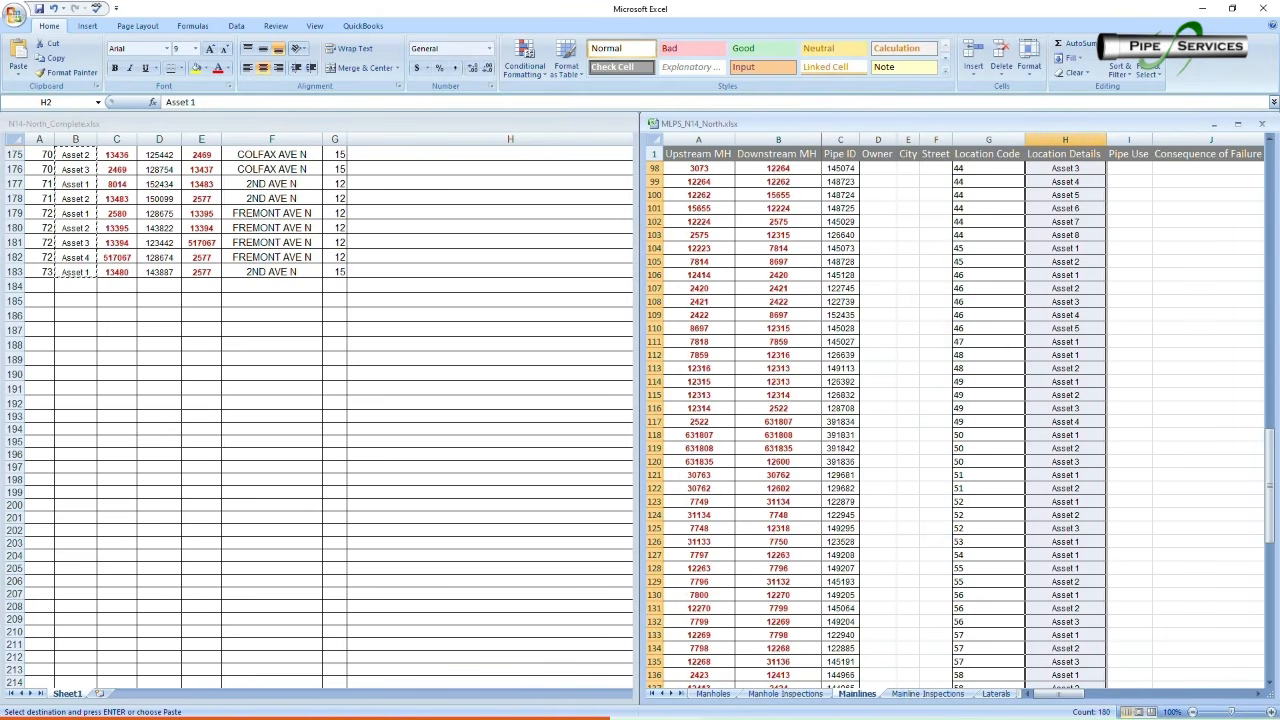
pyautogui.scroll(-15, 1110, 590)
pyautogui.scroll(20, 955, 420)
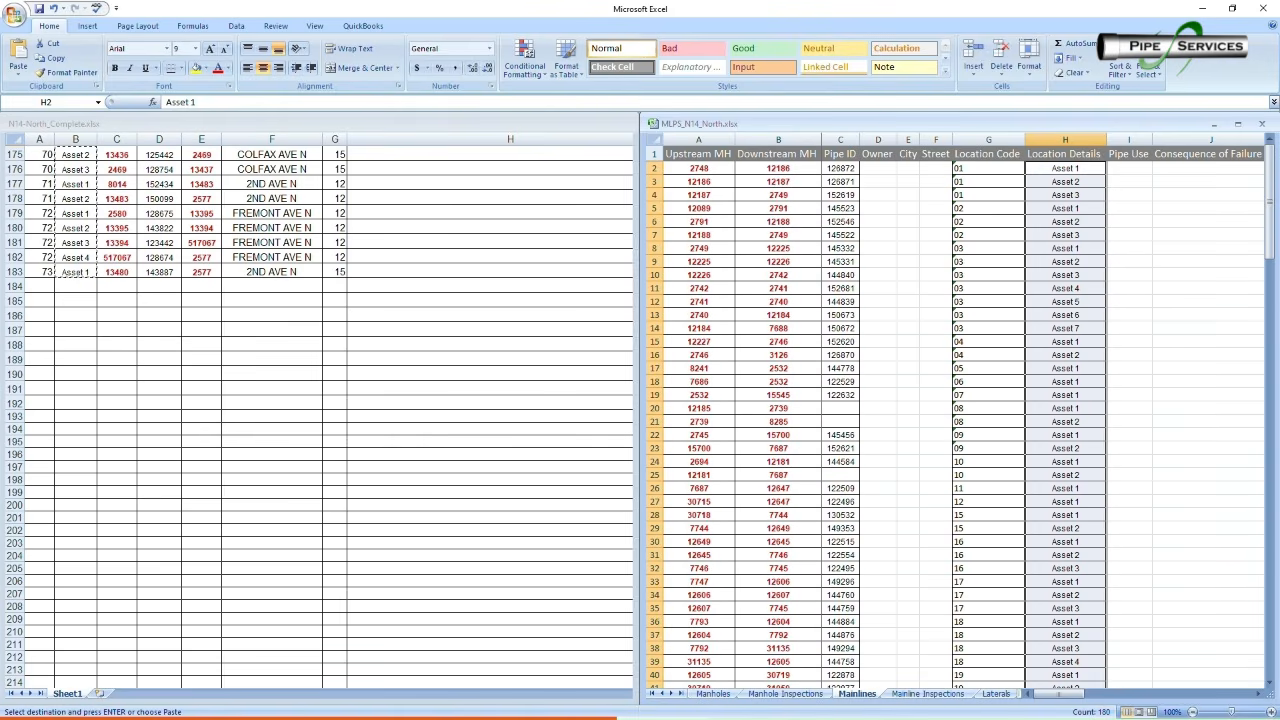
pyautogui.click(1129, 222)
# Copy the STREET ON values from rows 4 to 183, try pasting them into the Street column at F2, and undo the paste
pyautogui.click(369, 368)
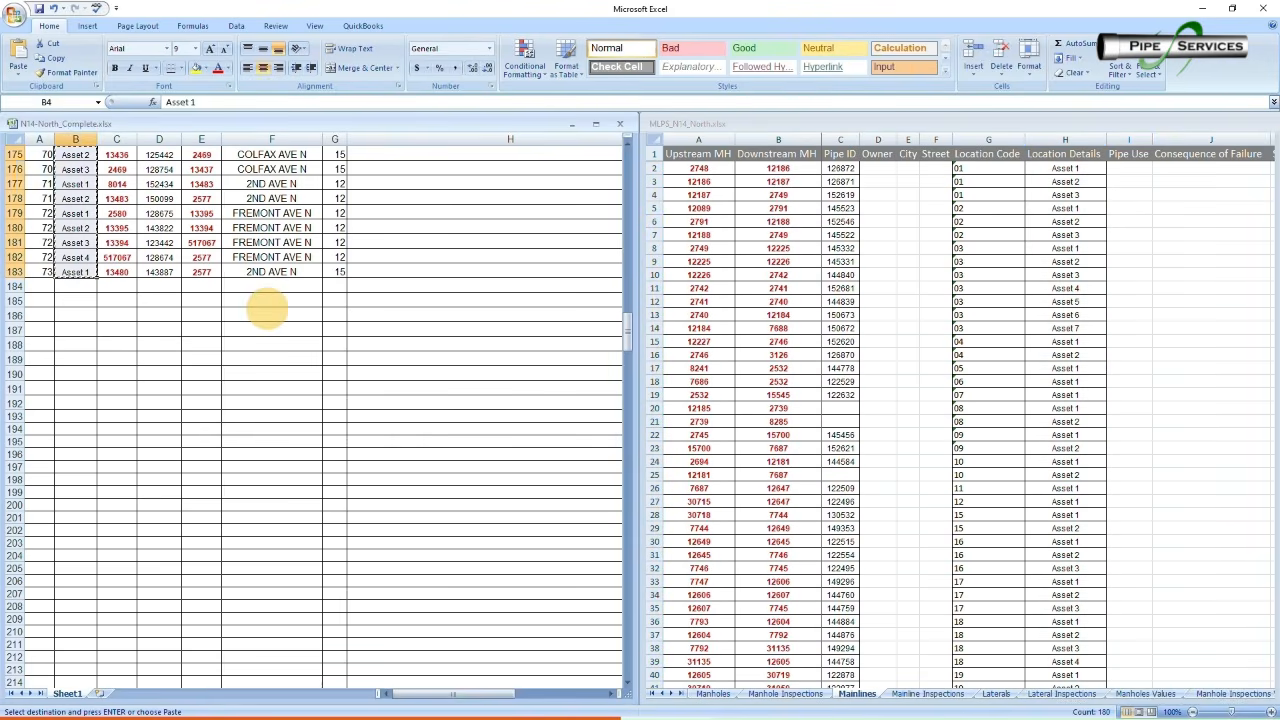
pyautogui.scroll(20, 263, 306)
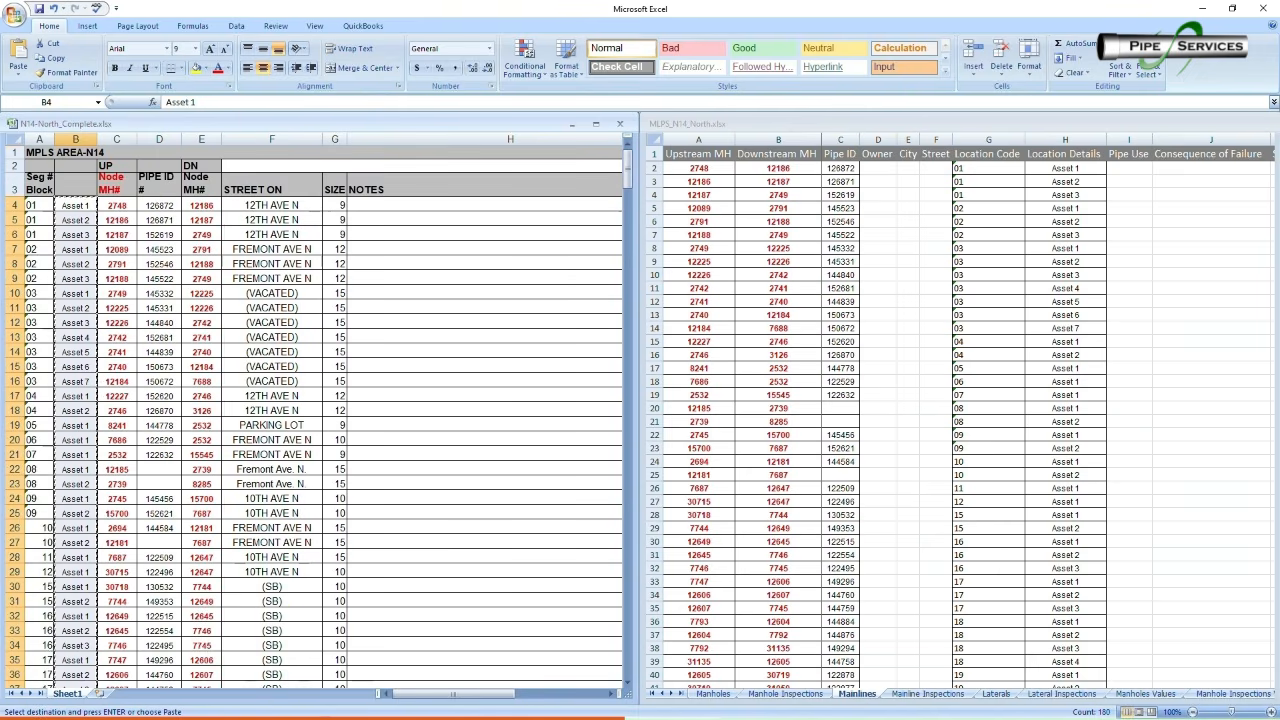
pyautogui.moveTo(271, 205); pyautogui.dragTo(322, 470)
pyautogui.moveTo(283, 418); pyautogui.dragTo(284, 668)
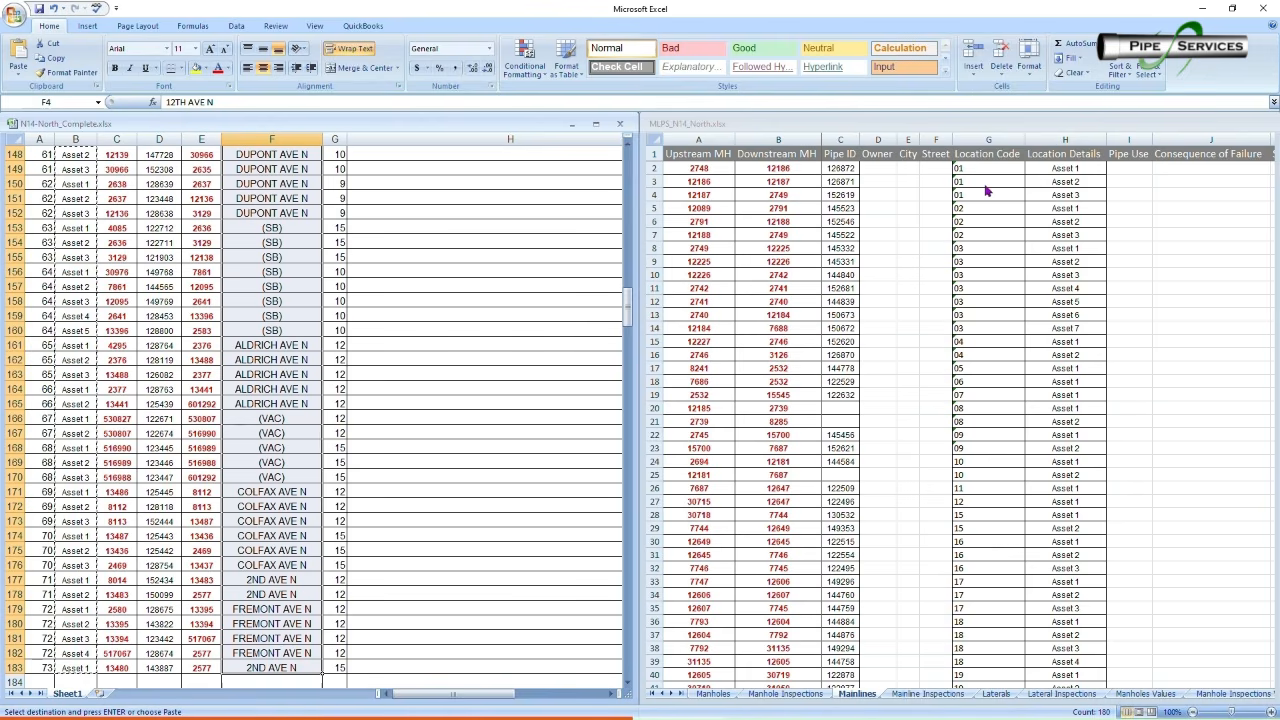
pyautogui.hotkey('ctrl', 'c')
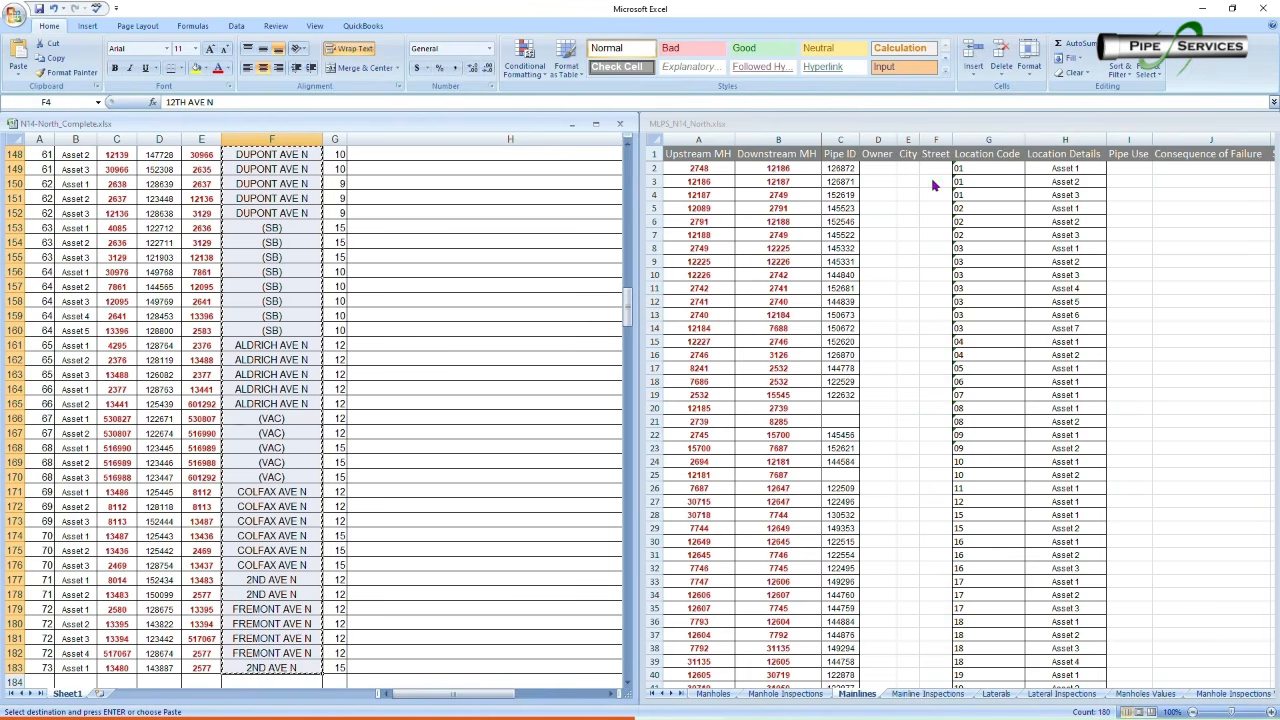
pyautogui.click(933, 170)
pyautogui.hotkey('ctrl', 'v')
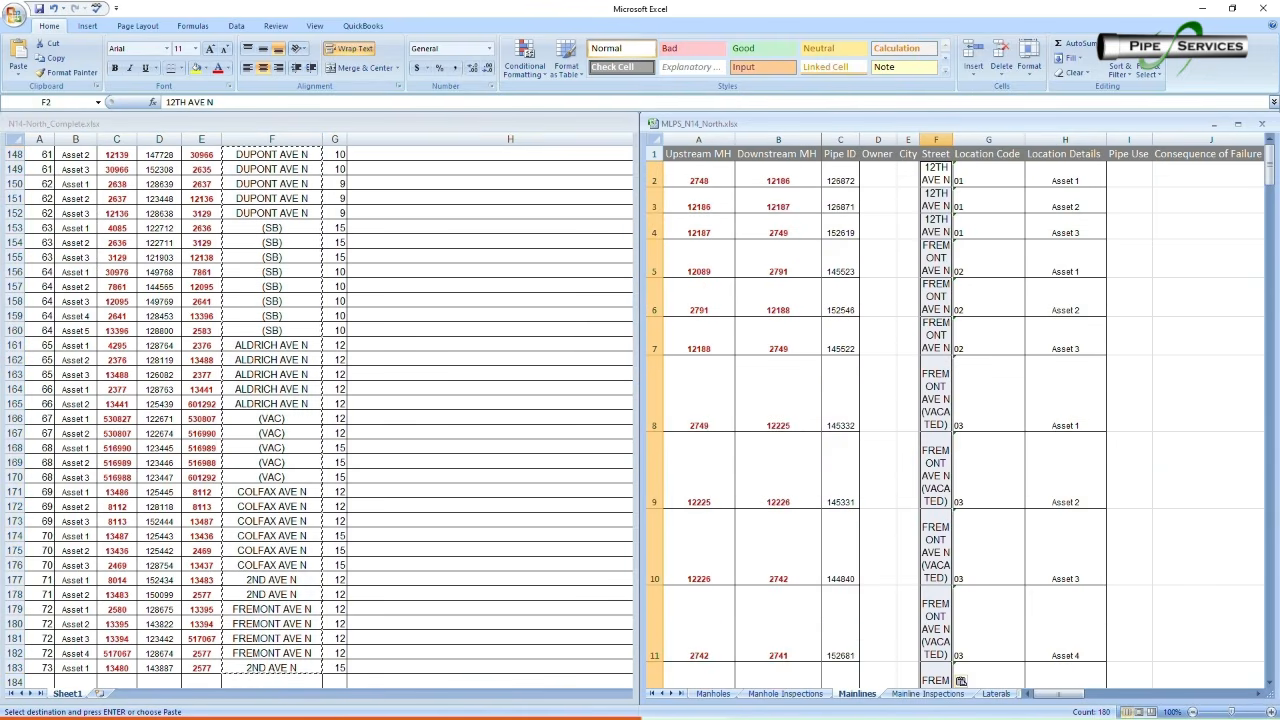
pyautogui.hotkey('ctrl', 'z')
# Widen the Mainlines sheet's Street column and try the street name paste at F2 again, undoing each paste whose text still wraps
pyautogui.moveTo(950, 140); pyautogui.dragTo(1020, 140)
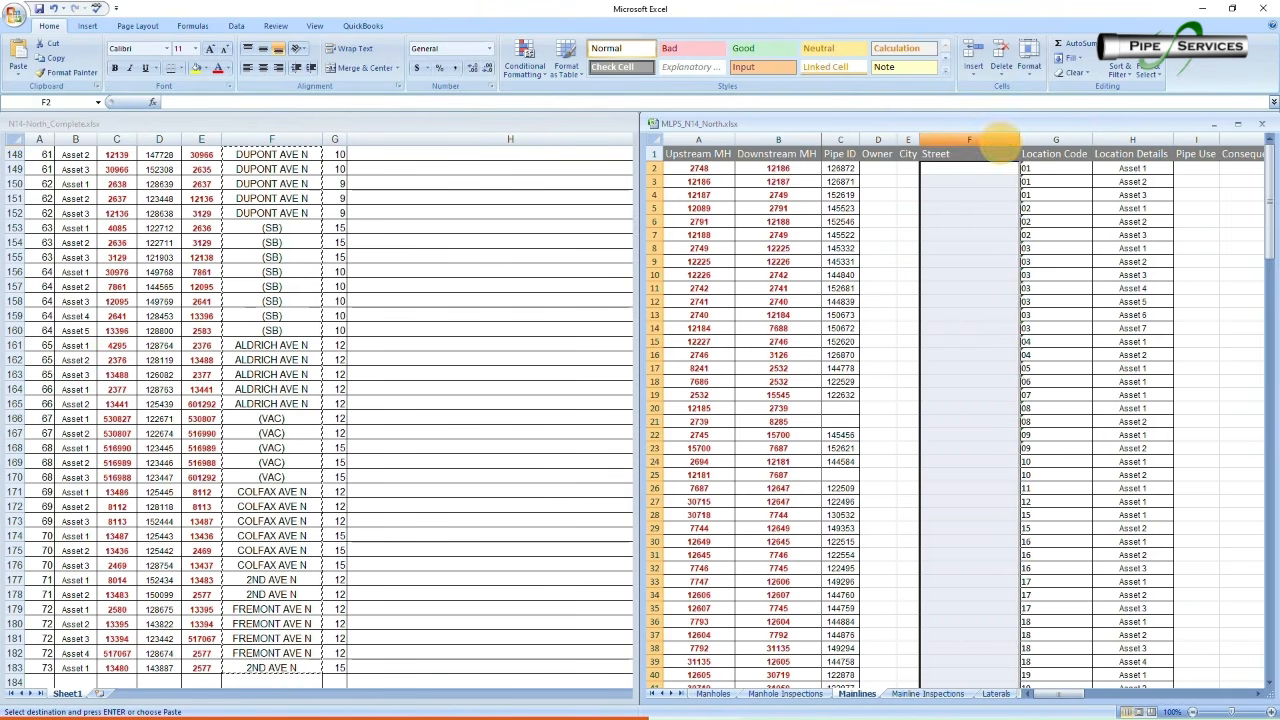
pyautogui.click(1019, 170)
pyautogui.hotkey('ctrl', 'v')
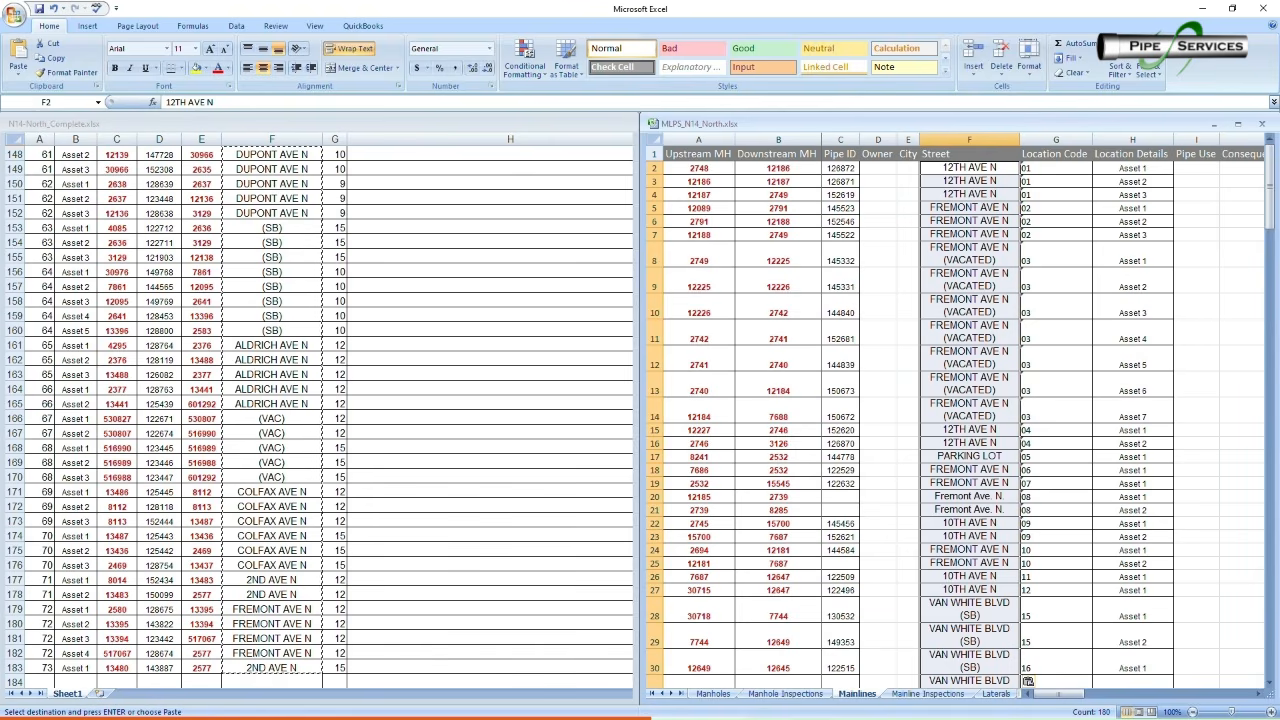
pyautogui.hotkey('ctrl', 'z')
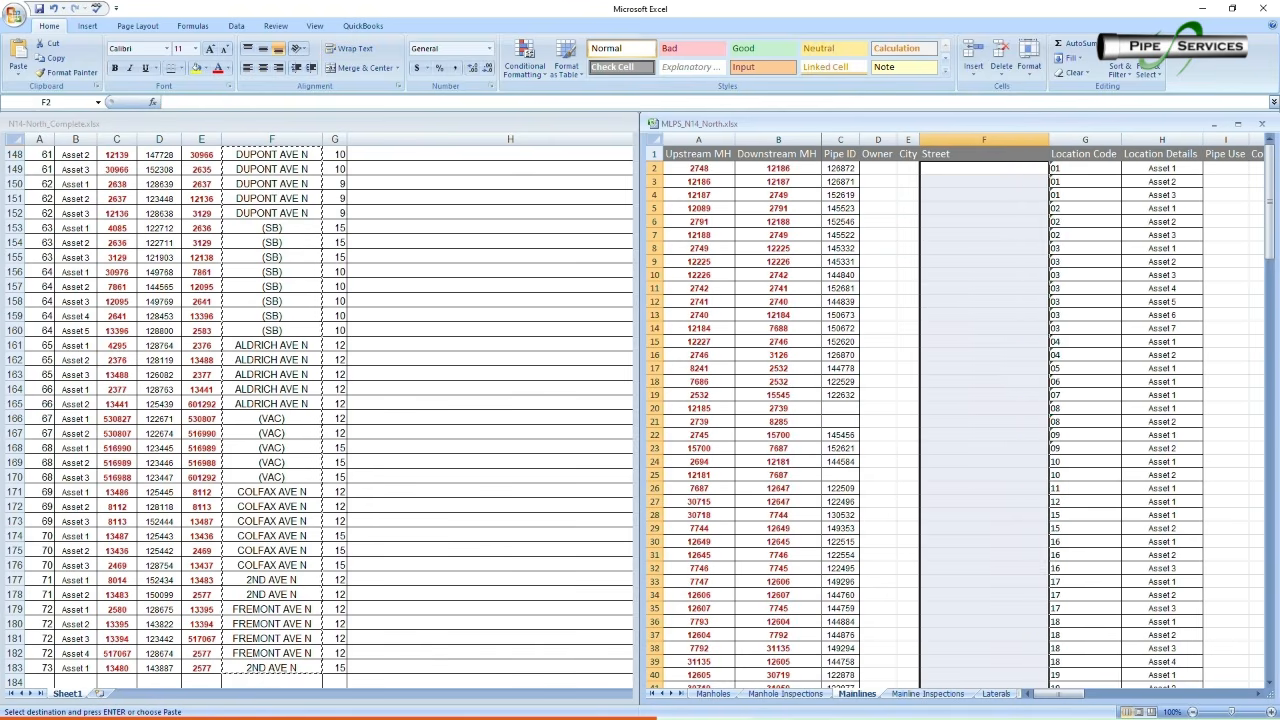
pyautogui.click(1000, 166)
pyautogui.hotkey('ctrl', 'v')
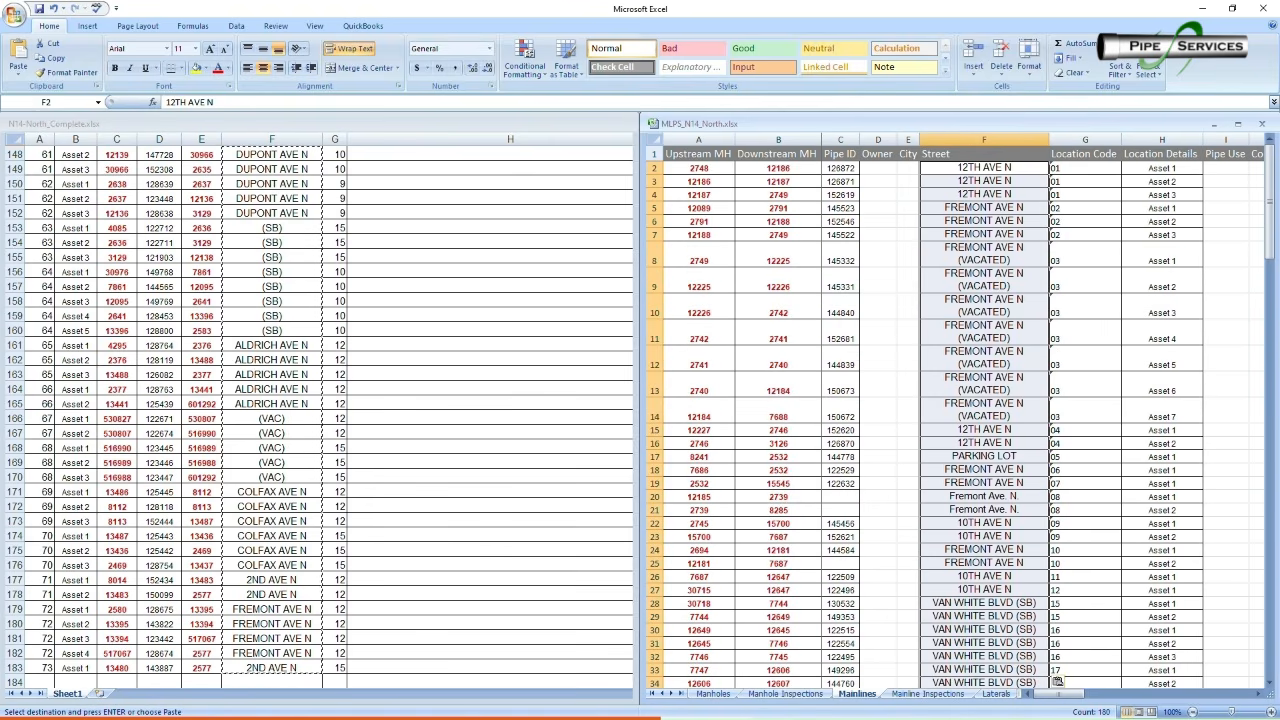
pyautogui.hotkey('ctrl', 'z')
# Widen the Street column further to fit entries like FREMONT AVE N (VACATED), and paste the copied street names at F2
pyautogui.moveTo(1049, 139); pyautogui.dragTo(1081, 139)
pyautogui.click(1000, 168)
pyautogui.hotkey('ctrl', 'v')
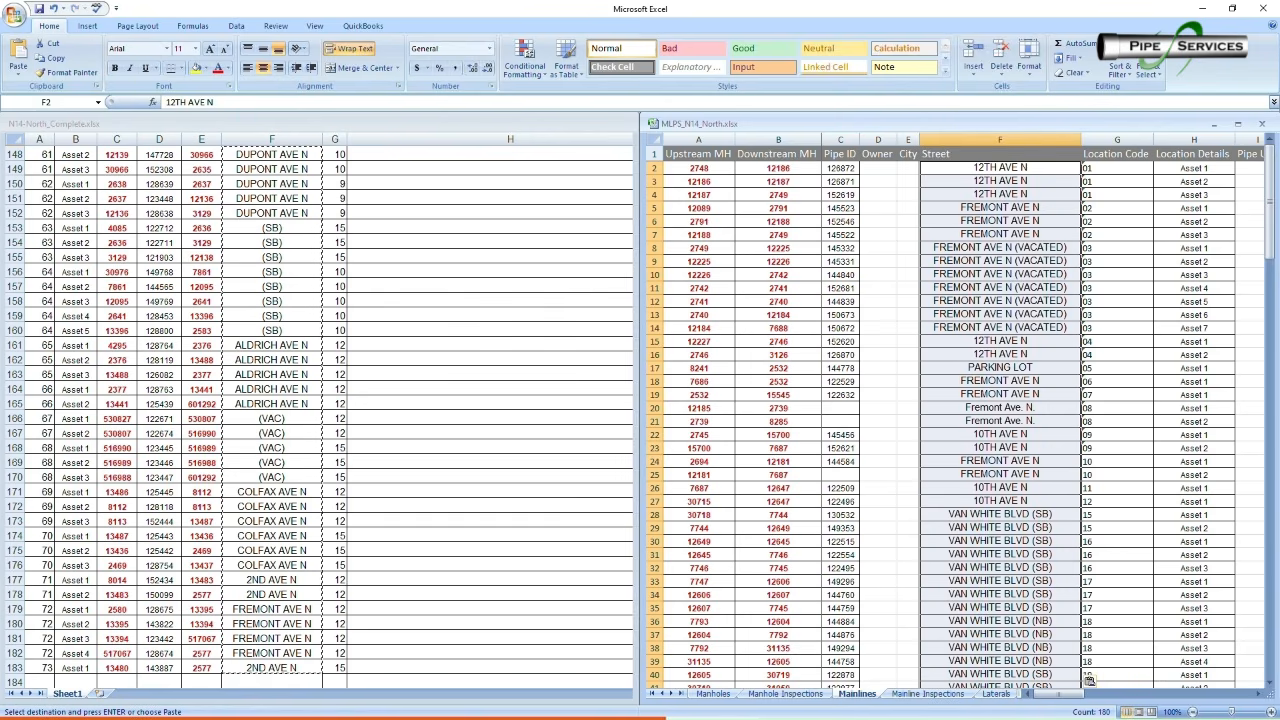
pyautogui.click(1140, 397)
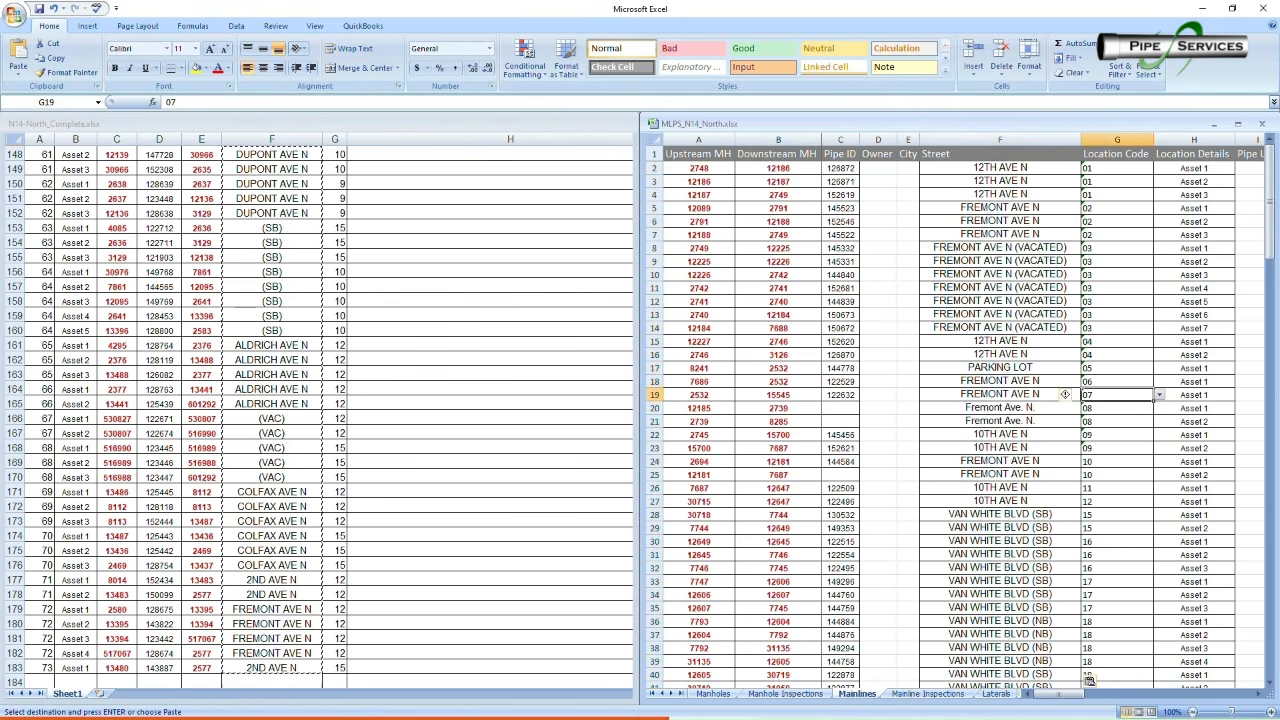
# Try to copy the SIZE values from rows 4 to 183 into the Mainlines sheet's Height [in] column at L2
pyautogui.click(268, 462)
pyautogui.scroll(20, 268, 462)
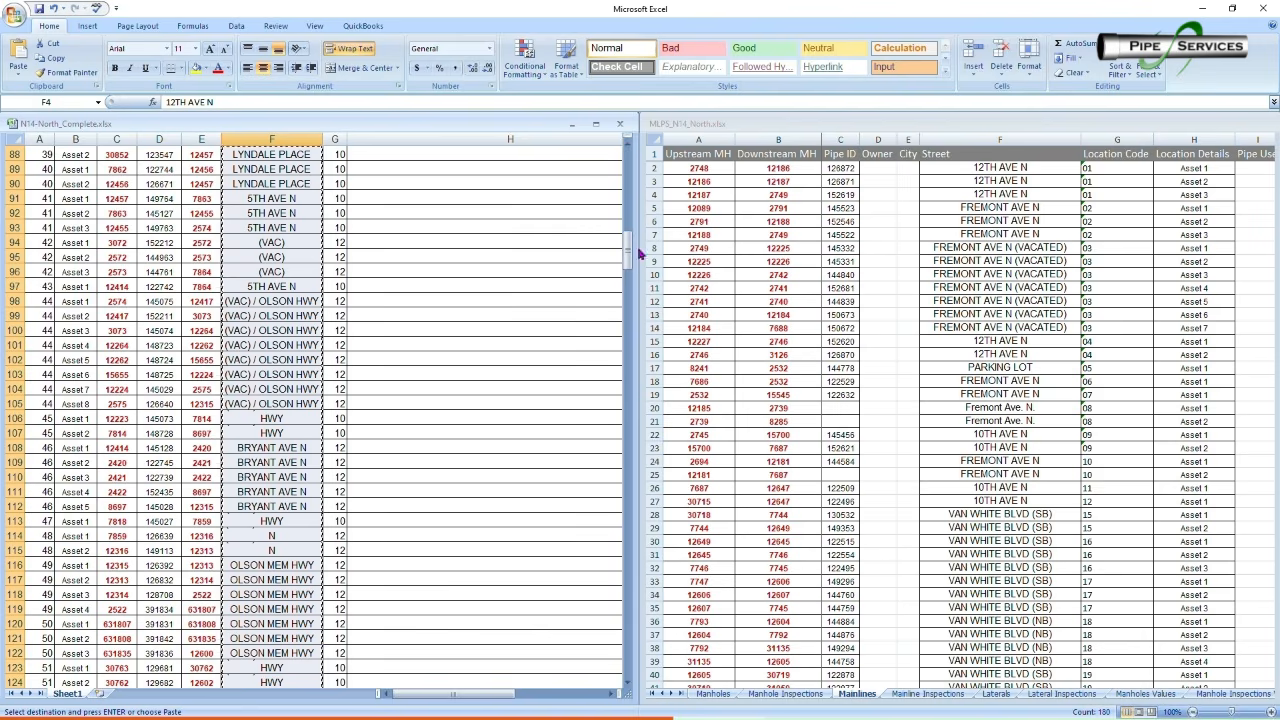
pyautogui.moveTo(630, 252); pyautogui.dragTo(632, 162)
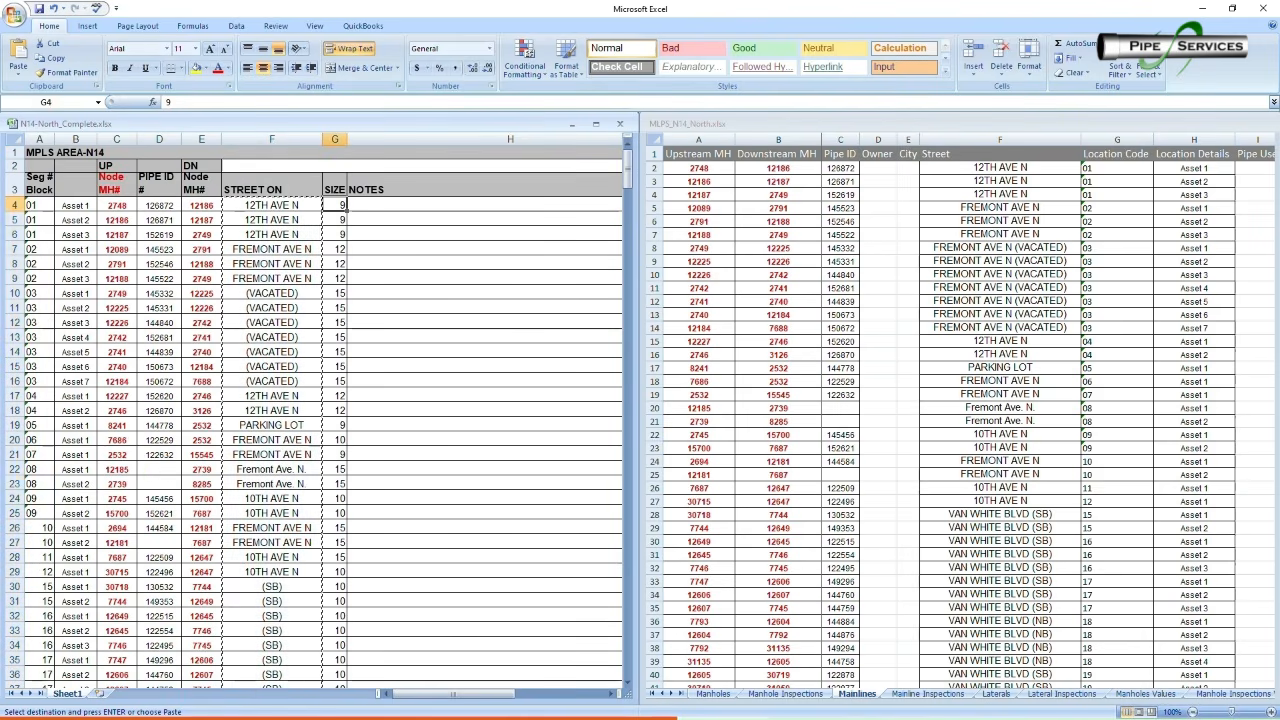
pyautogui.moveTo(335, 205); pyautogui.dragTo(335, 668)
pyautogui.hotkey('ctrl', 'c')
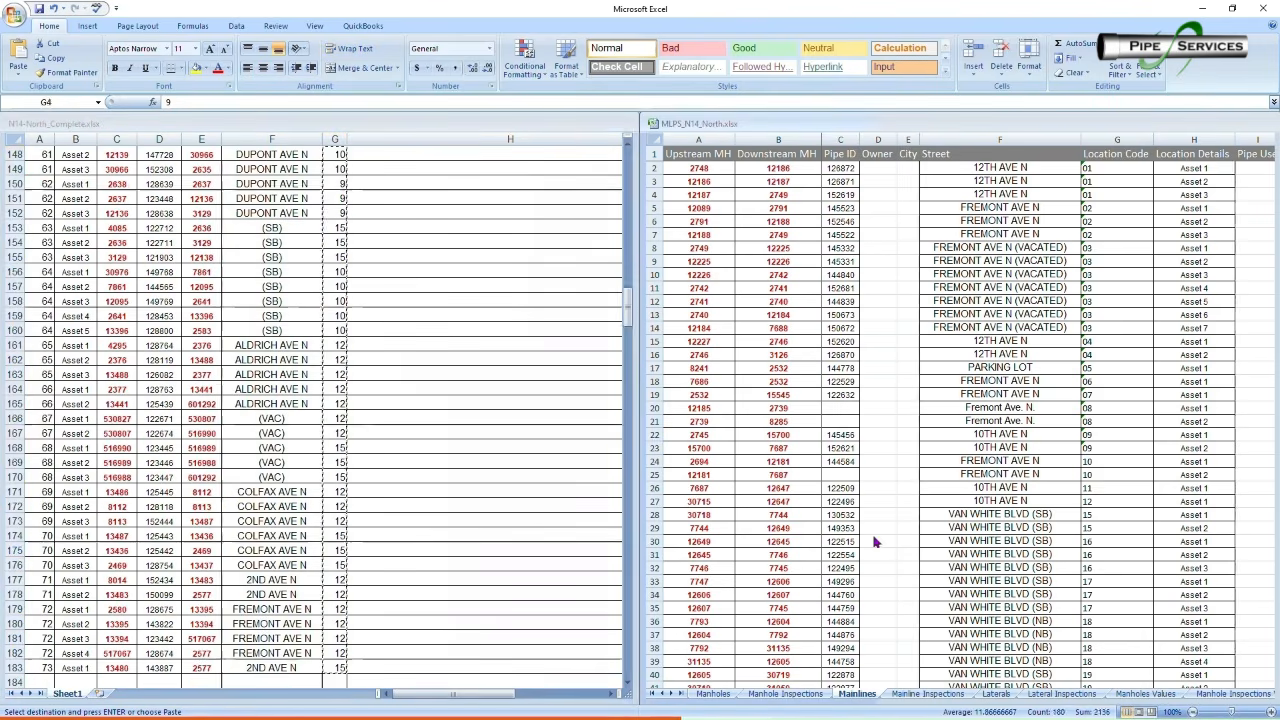
pyautogui.click(877, 540)
pyautogui.moveTo(1064, 694); pyautogui.dragTo(1097, 690)
pyautogui.click(1046, 168)
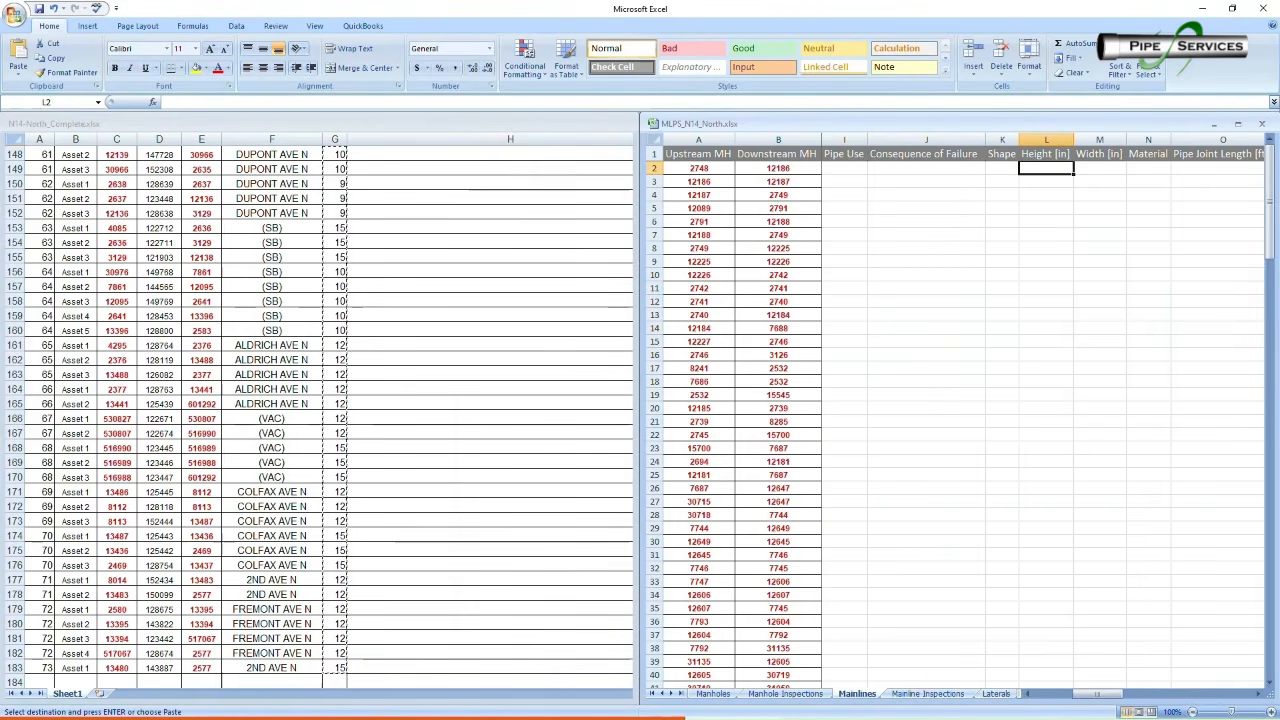
pyautogui.doubleClick(1042, 169)
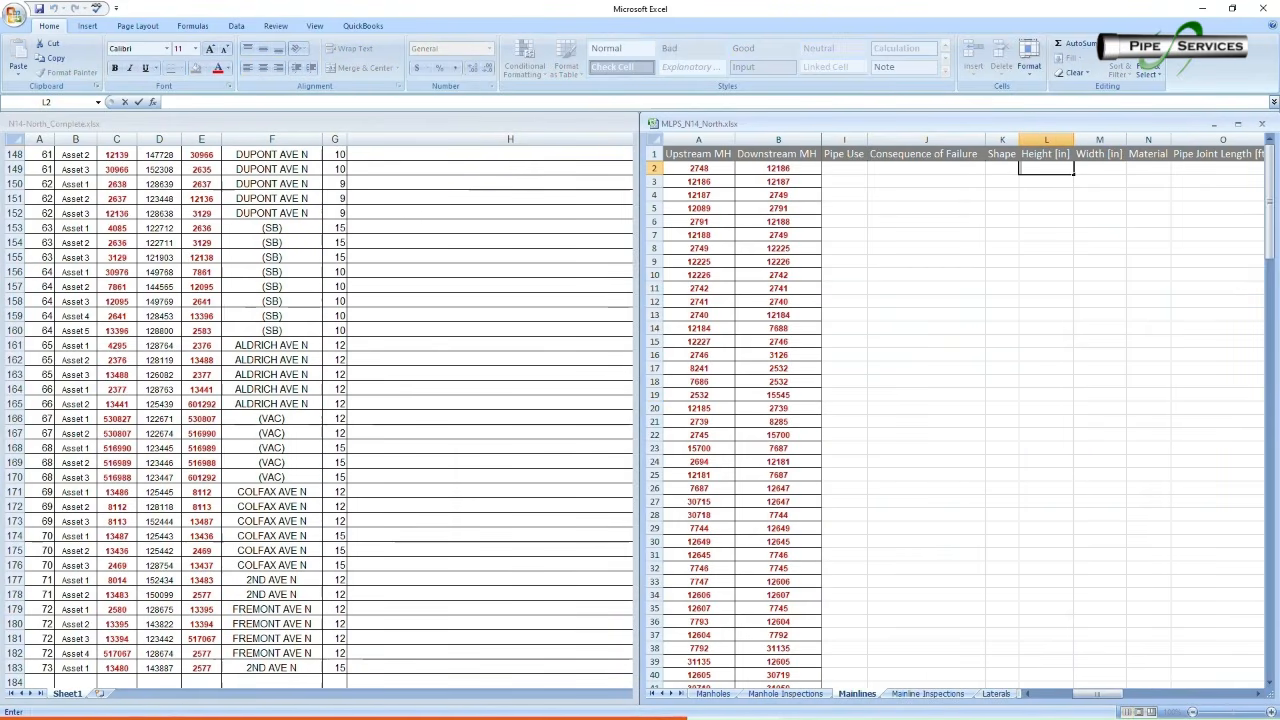
pyautogui.press('Escape')
# Copy the selected SIZE values again and paste them into the Height [in] column starting at L2, checking the filled rows
pyautogui.click(231, 301)
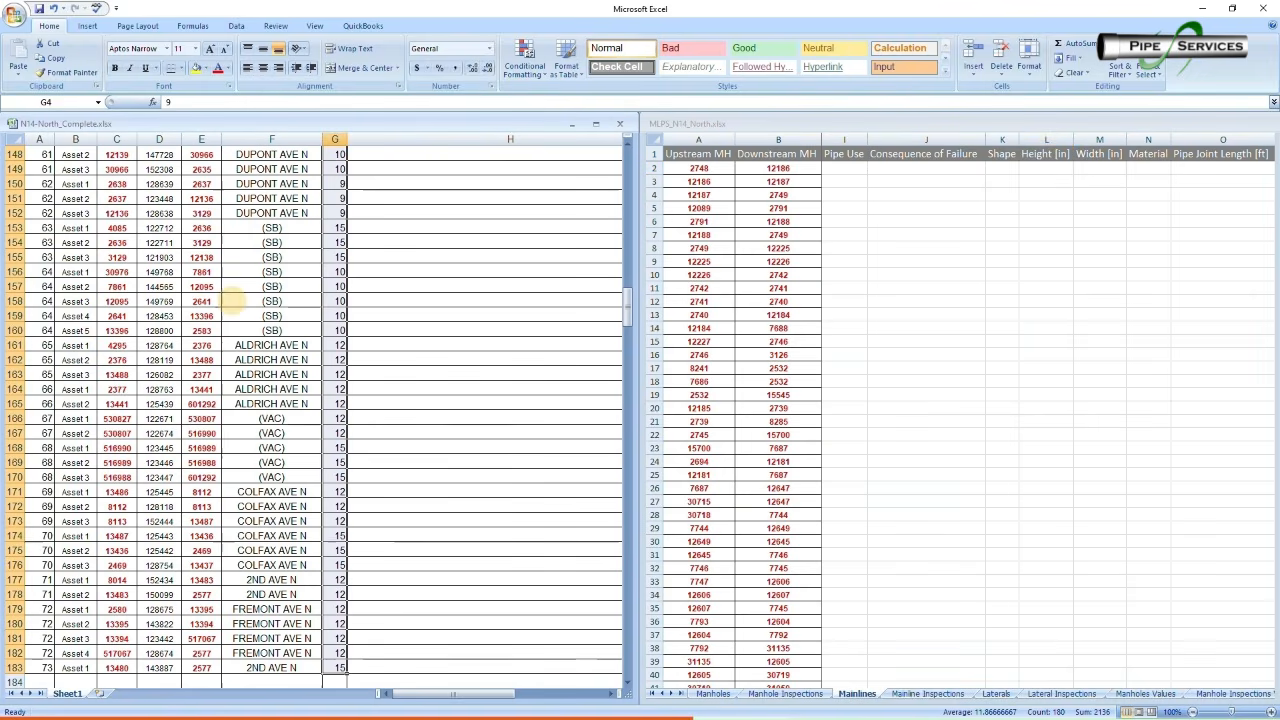
pyautogui.rightClick(336, 177)
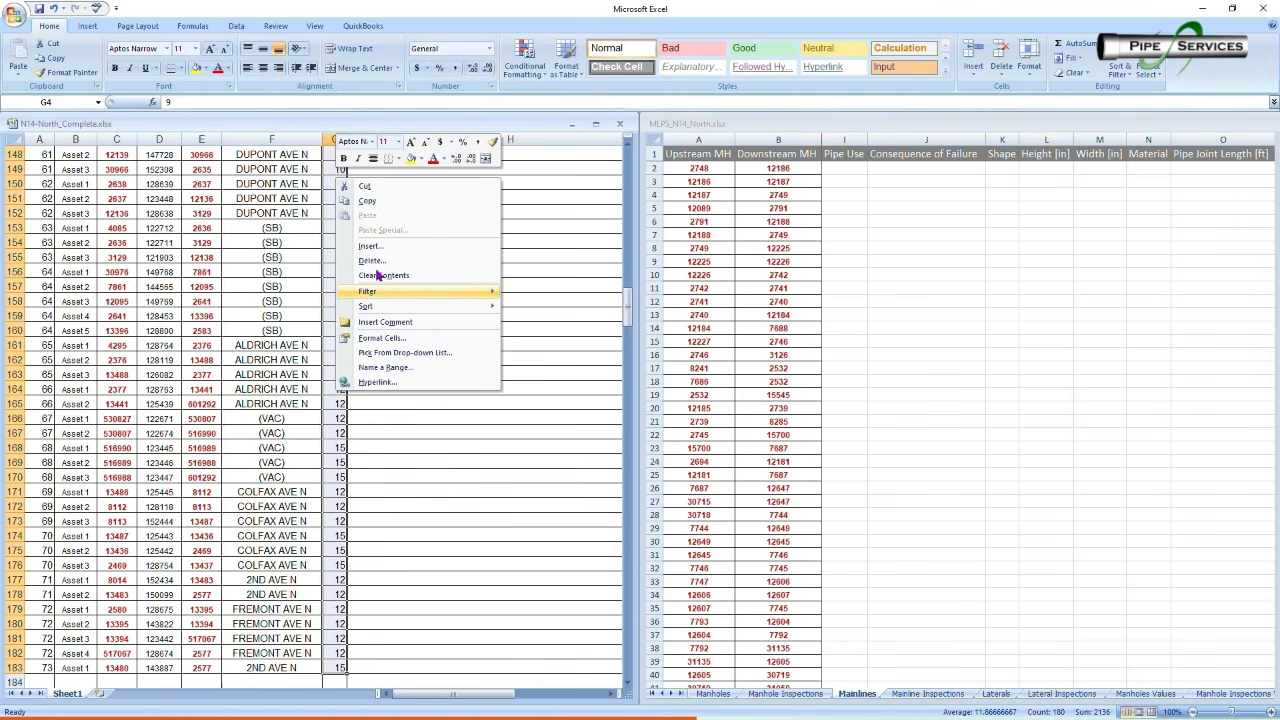
pyautogui.click(367, 201)
pyautogui.click(1048, 172)
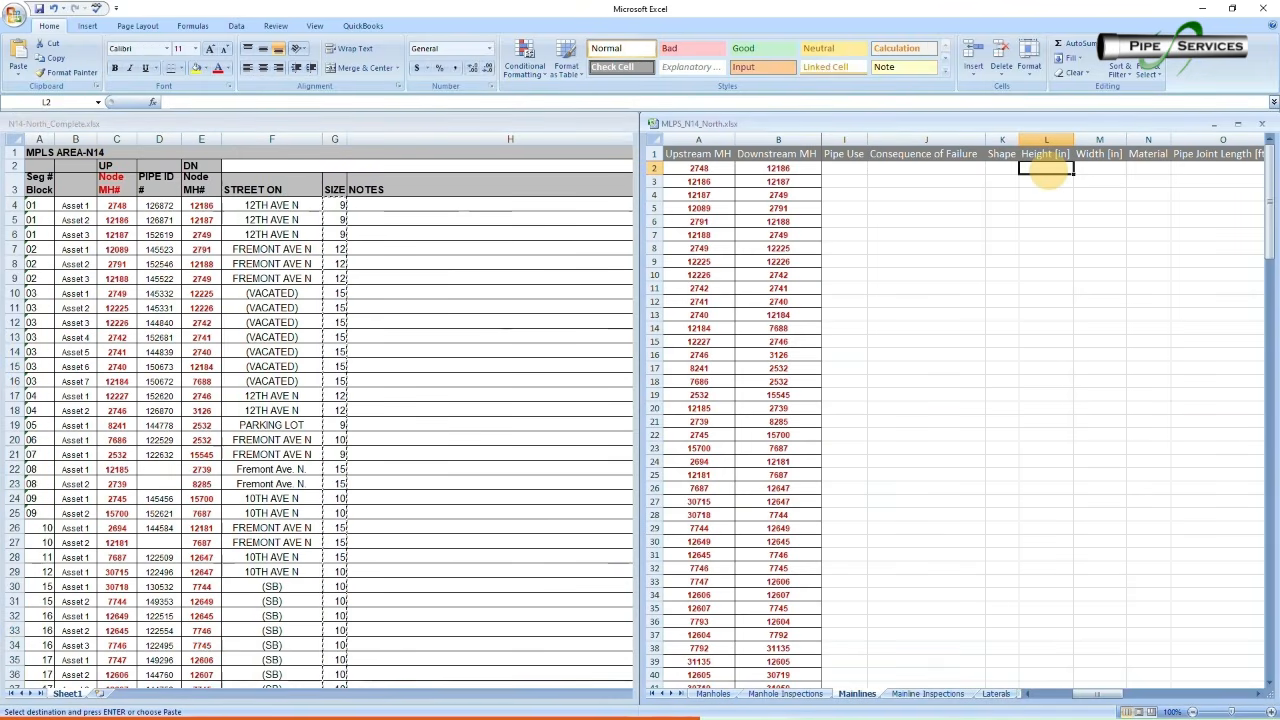
pyautogui.hotkey('ctrl', 'v')
pyautogui.scroll(-17, 1081, 641)
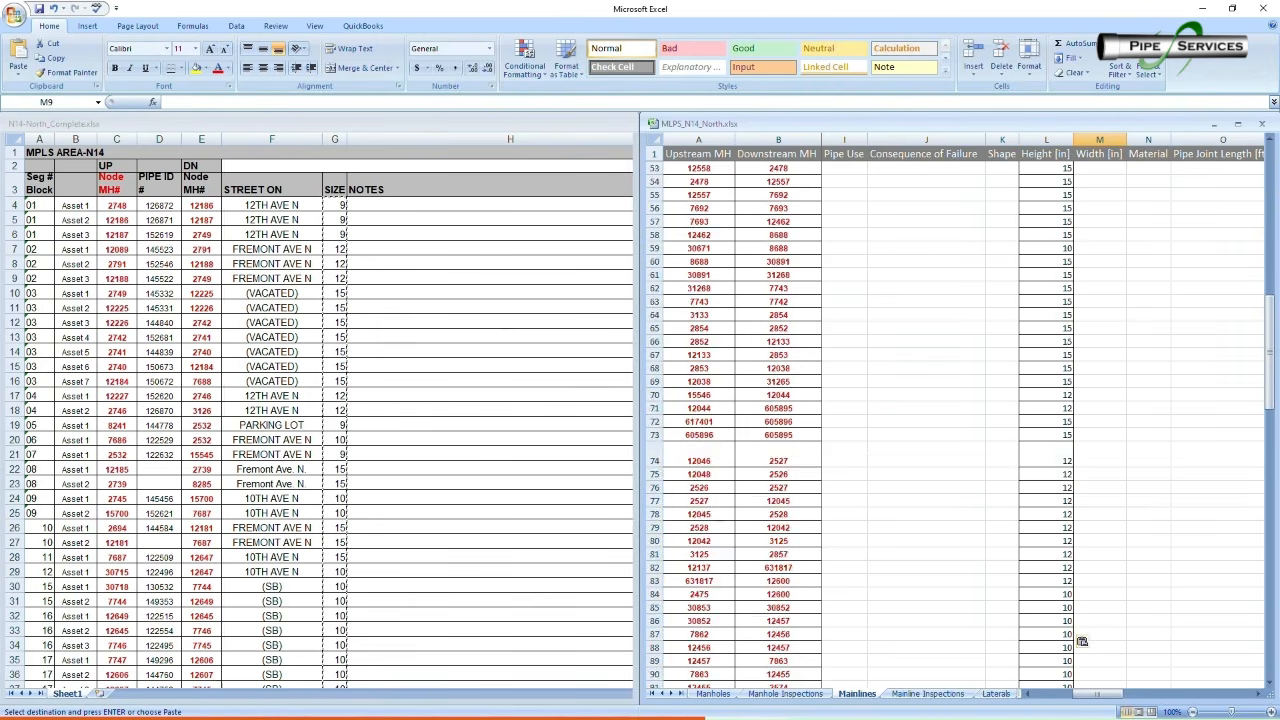
# In row 2 of the Mainlines sheet, enter CITY OF MINNEAPOLIS as the Owner and MINNEAPOLIS as the City
pyautogui.scroll(-14, 1081, 641)
pyautogui.scroll(-20, 1081, 641)
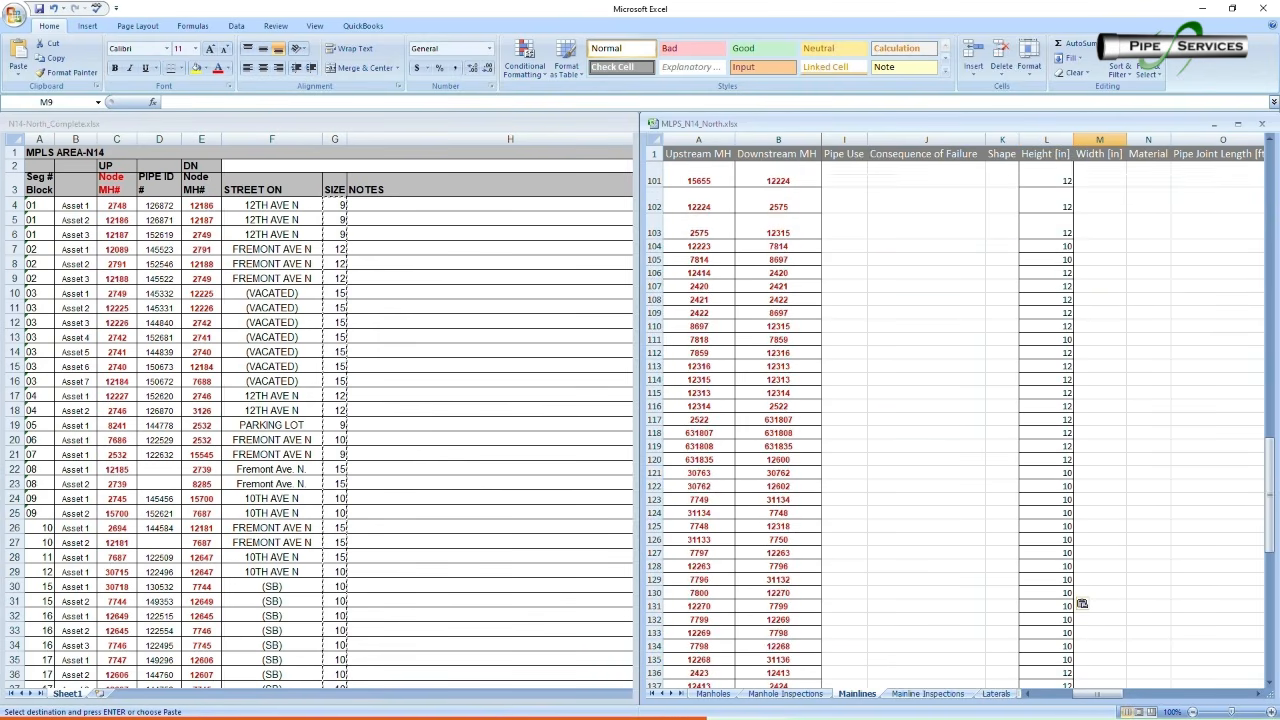
pyautogui.moveTo(1097, 694); pyautogui.dragTo(1072, 701)
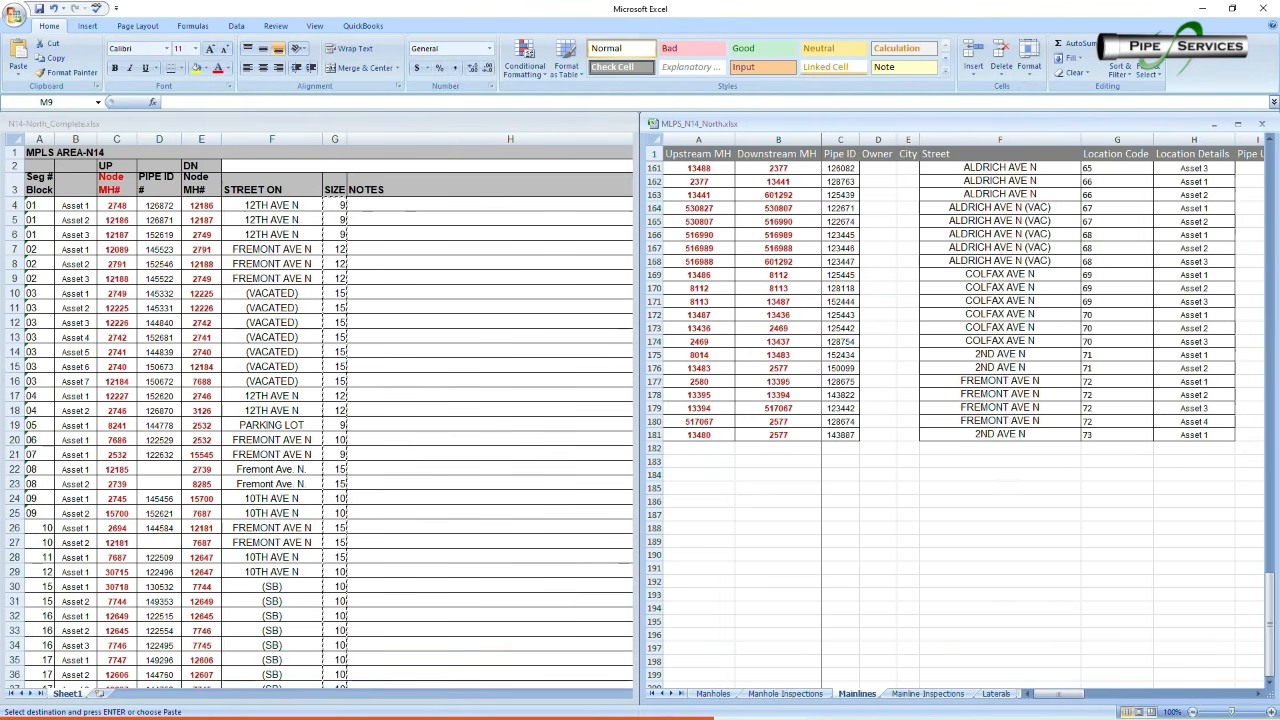
pyautogui.moveTo(1268, 612); pyautogui.dragTo(1257, 187)
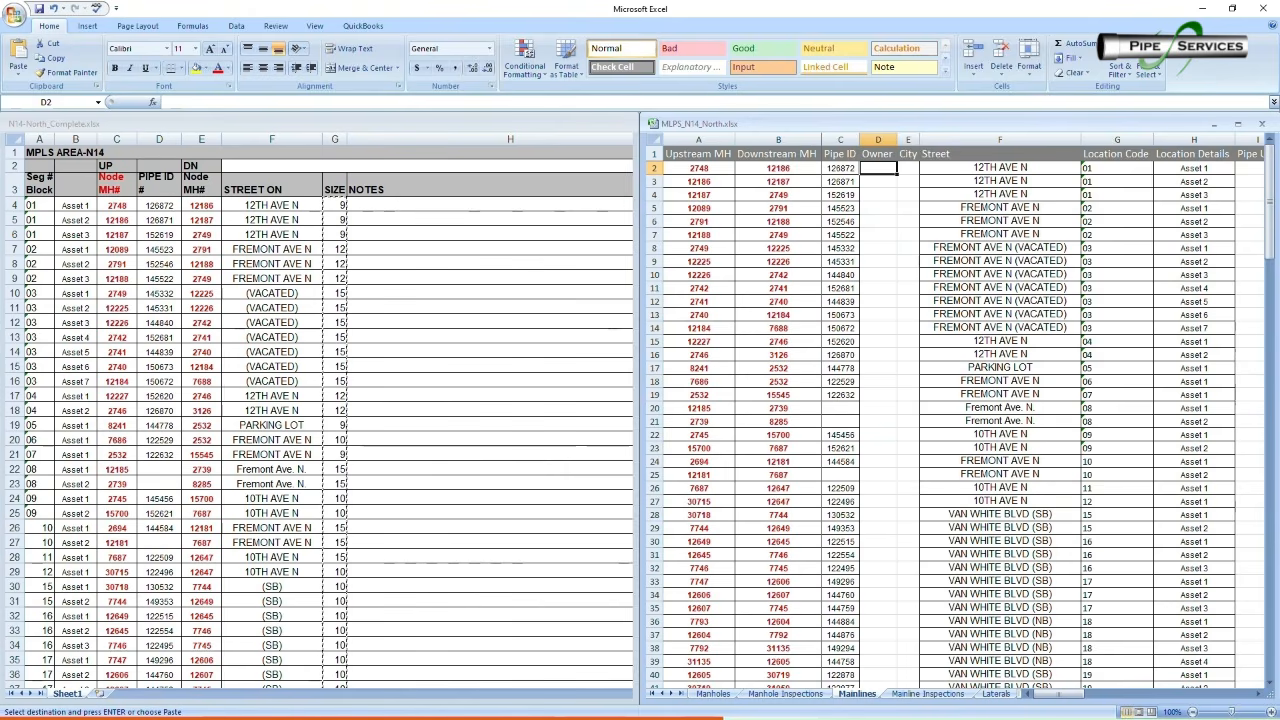
pyautogui.write('MINNEAPOLI')
pyautogui.press('Escape')
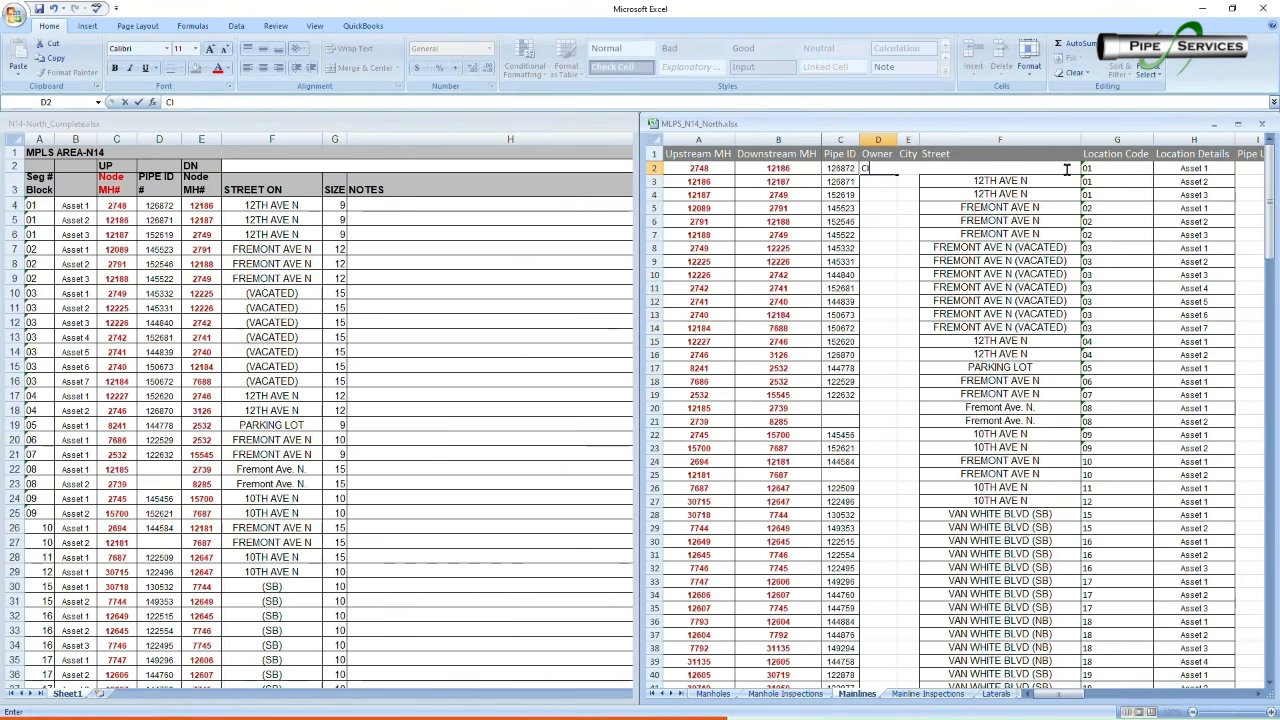
pyautogui.write('CITY OF MINNEAPO')
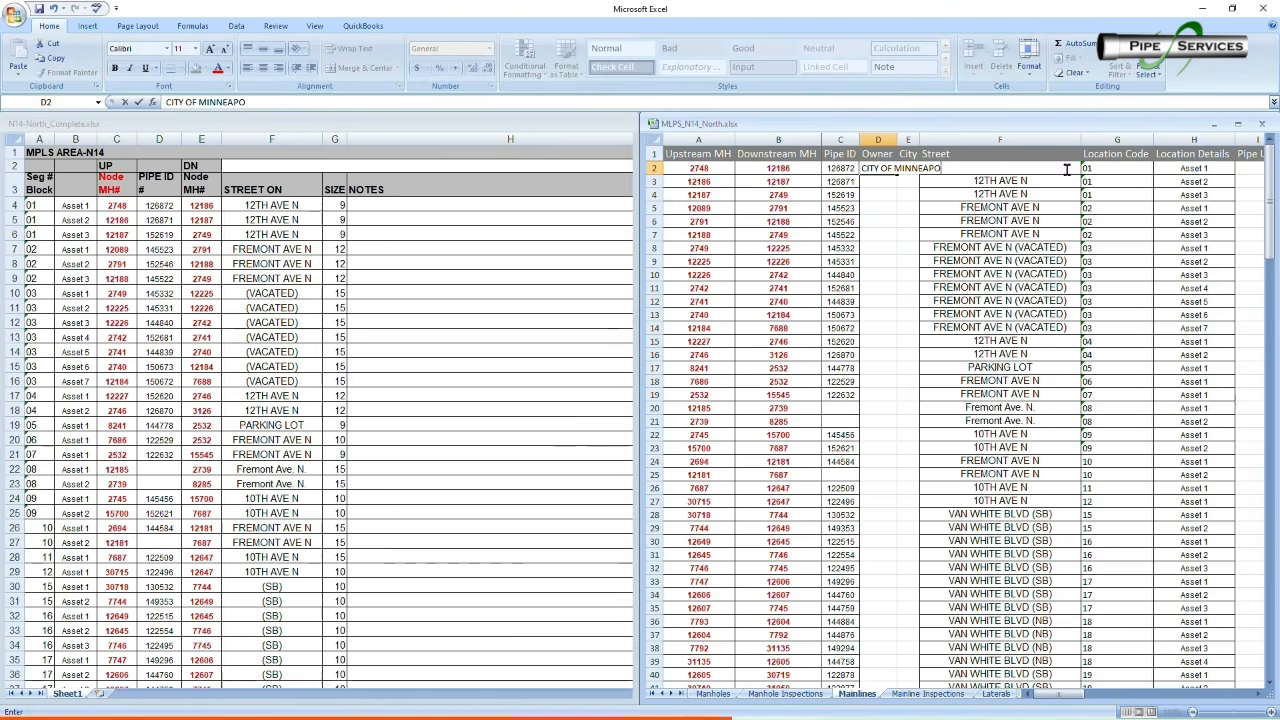
pyautogui.press('Tab')
pyautogui.write('MINNEA')
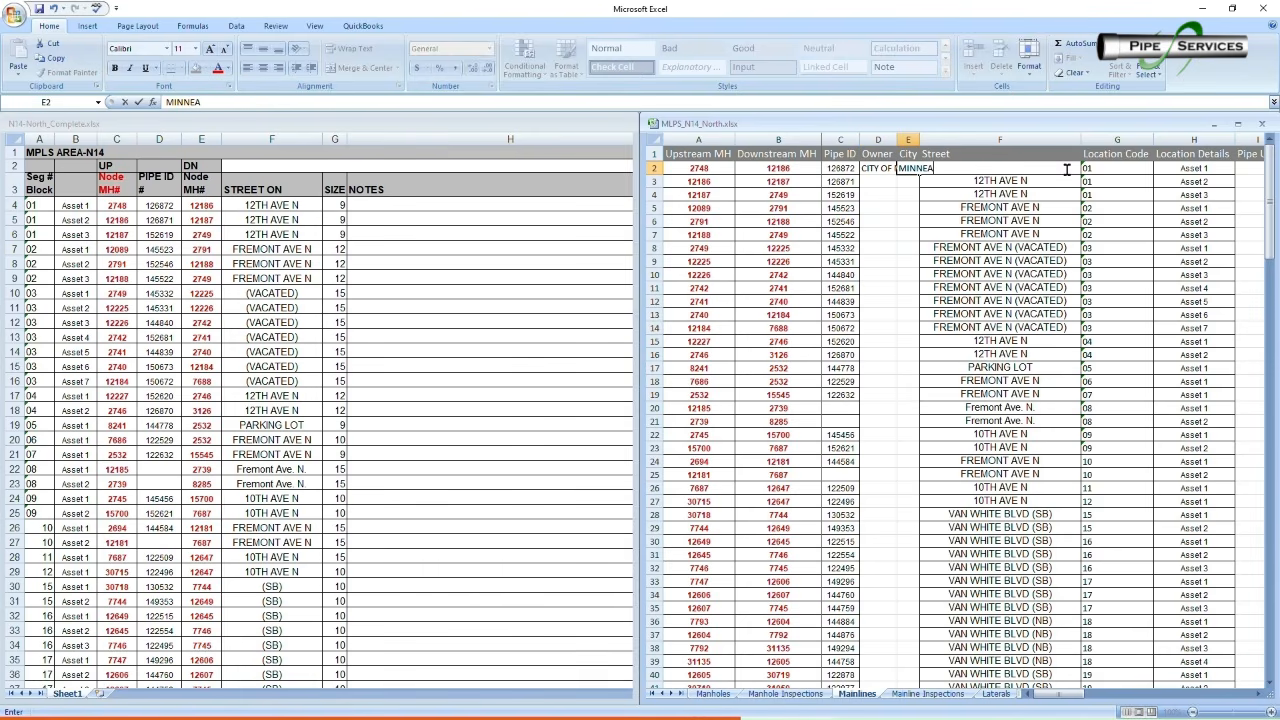
pyautogui.write('POL')
pyautogui.press('Return')
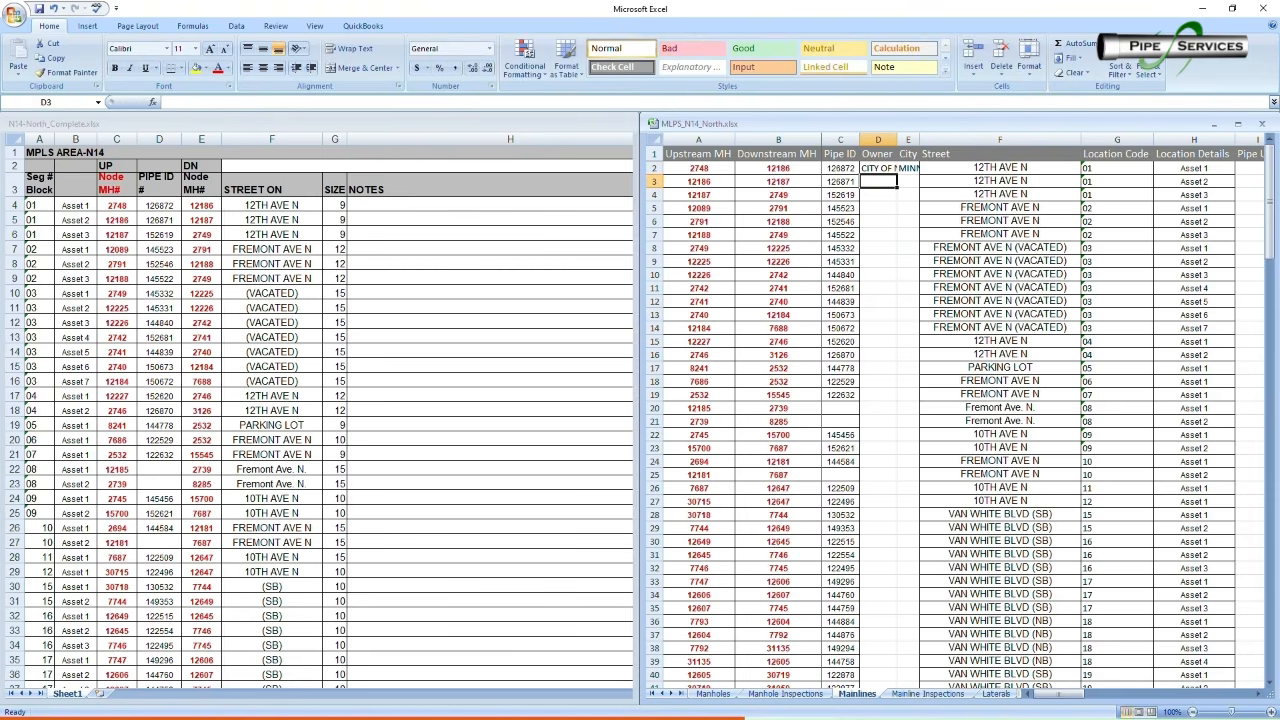
# Copy the Owner and City entries from row 2 into row 3
pyautogui.click(878, 168)
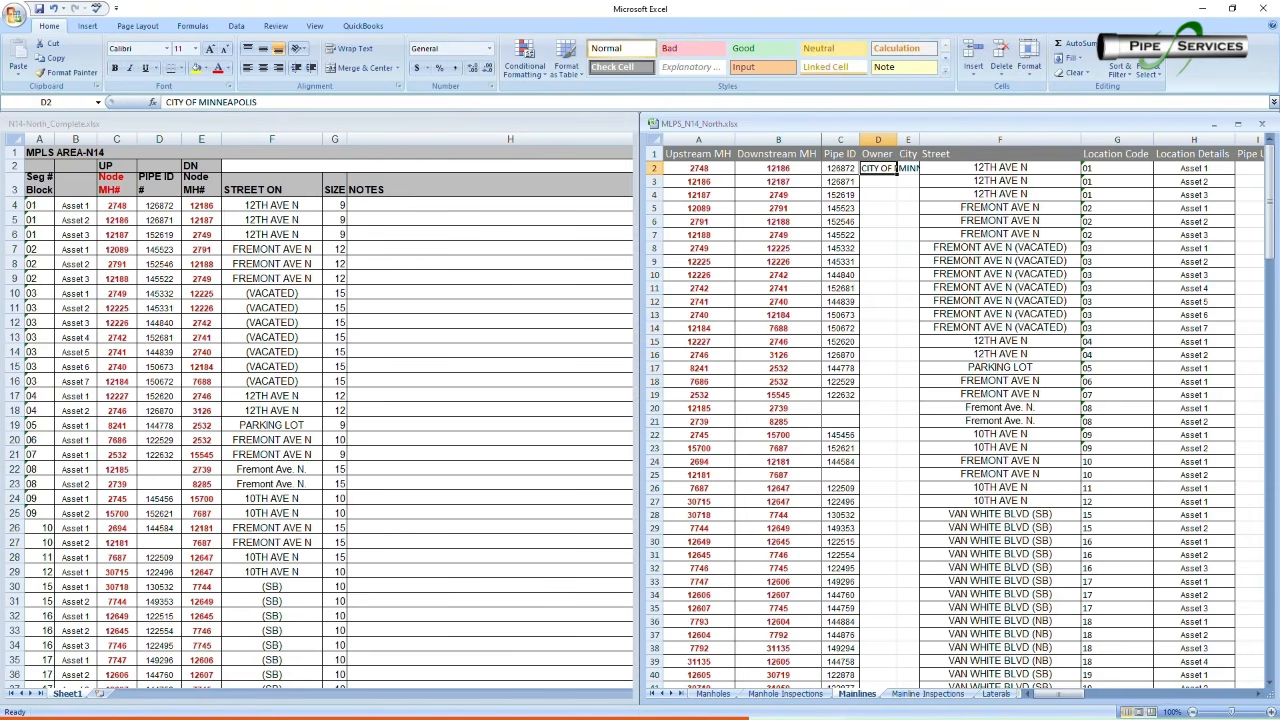
pyautogui.hotkey('ctrl', 'c')
pyautogui.click(878, 182)
pyautogui.hotkey('ctrl', 'v')
pyautogui.click(908, 168)
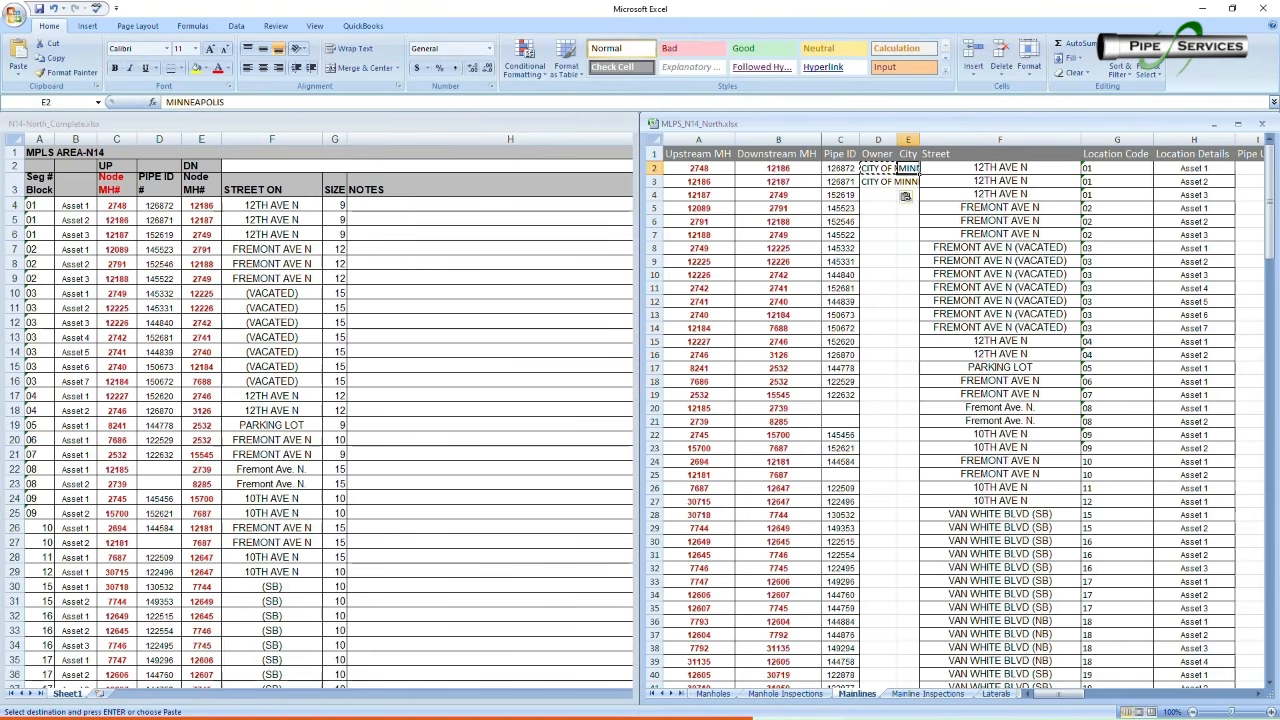
pyautogui.hotkey('ctrl', 'c')
pyautogui.click(908, 182)
pyautogui.hotkey('ctrl', 'v')
# Autofit the Owner and City columns and fill both entries down the pipe rows
pyautogui.doubleClick(897, 140)
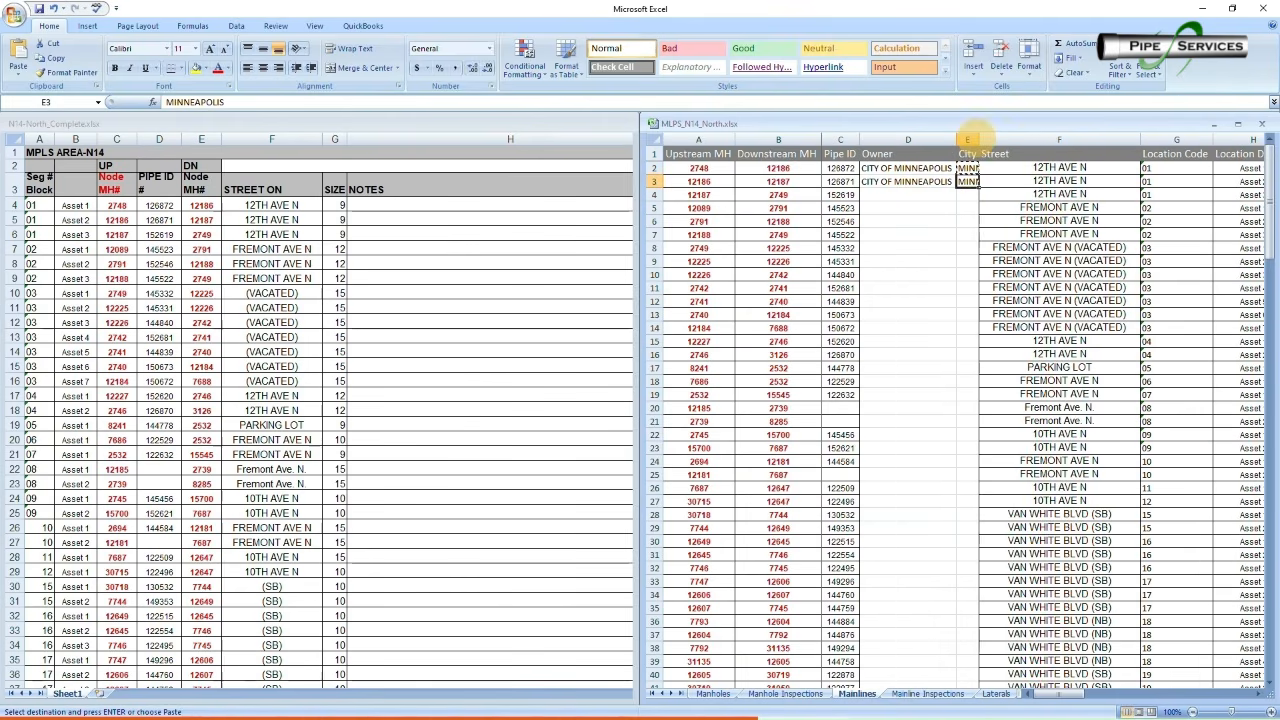
pyautogui.doubleClick(977, 140)
pyautogui.moveTo(905, 168); pyautogui.dragTo(1050, 665)
pyautogui.scroll(20, 950, 420)
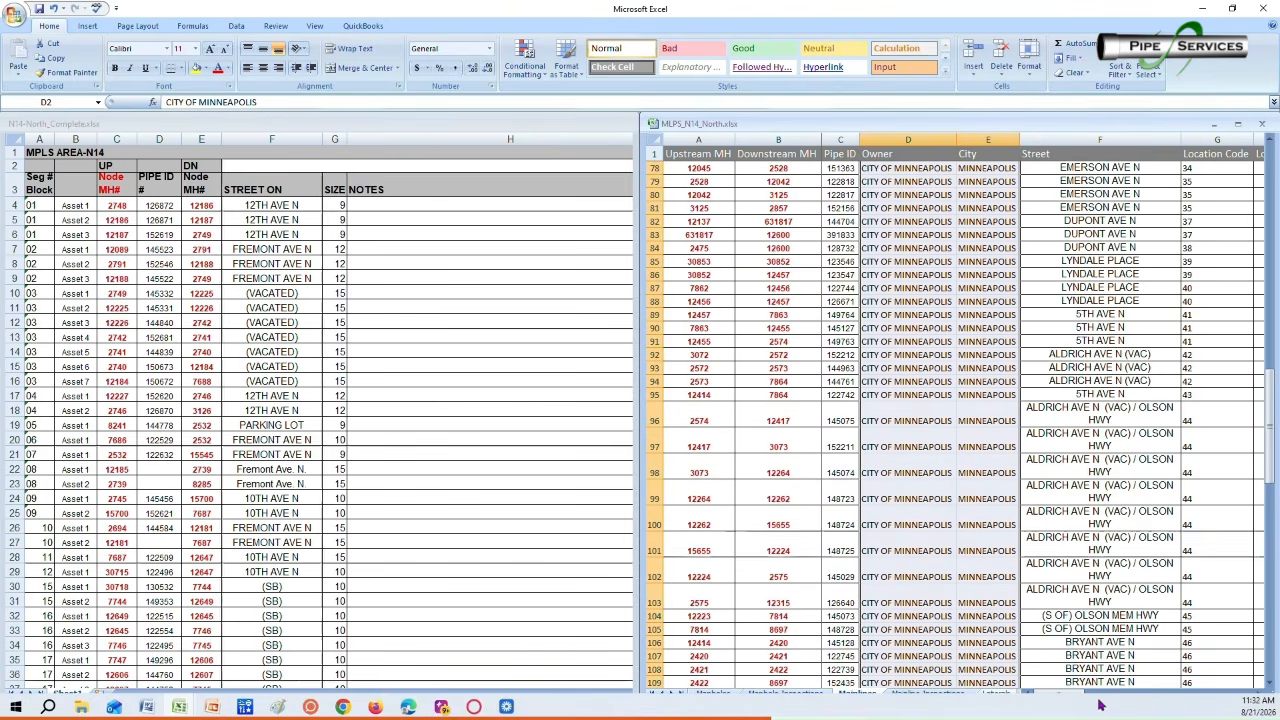
# Choose Sanitary Sewage Pipe as the Pipe Use in row 78 and fill it down through the pipe rows below
pyautogui.moveTo(1050, 693); pyautogui.dragTo(1107, 692)
pyautogui.click(940, 168)
pyautogui.click(954, 168)
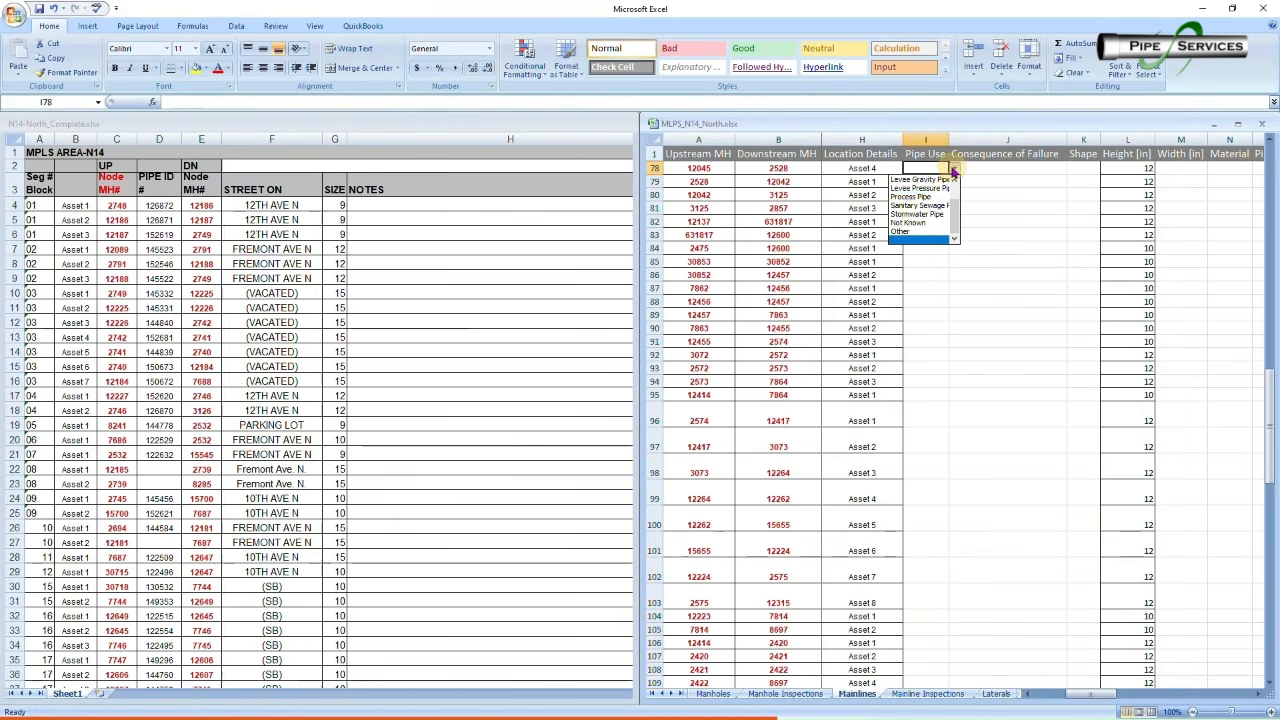
pyautogui.click(936, 206)
pyautogui.moveTo(944, 174)
pyautogui.mouseDown()
pyautogui.moveTo(944, 196)
pyautogui.moveTo(946, 170)
pyautogui.mouseUp()
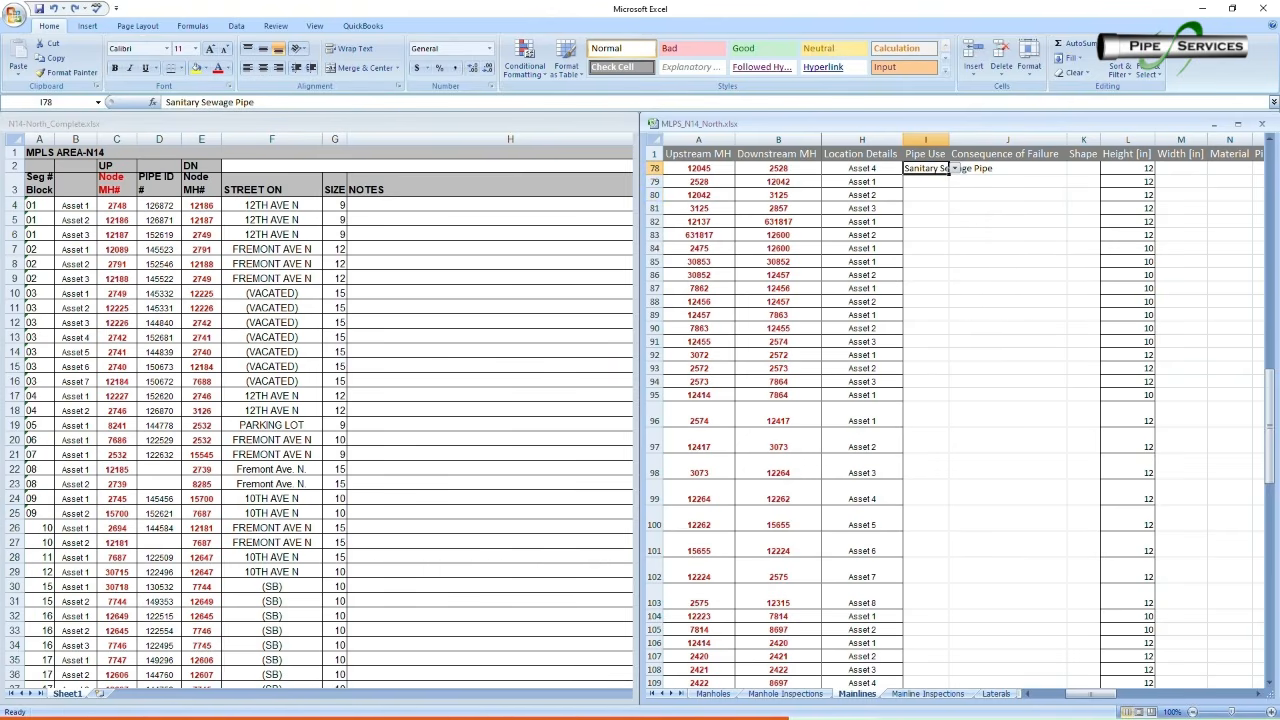
pyautogui.doubleClick(949, 174)
pyautogui.scroll(-4, 949, 176)
pyautogui.click(957, 181)
# Choose Circular as the Shape in row 90 and fill it down through the pipe rows below
pyautogui.click(1083, 181)
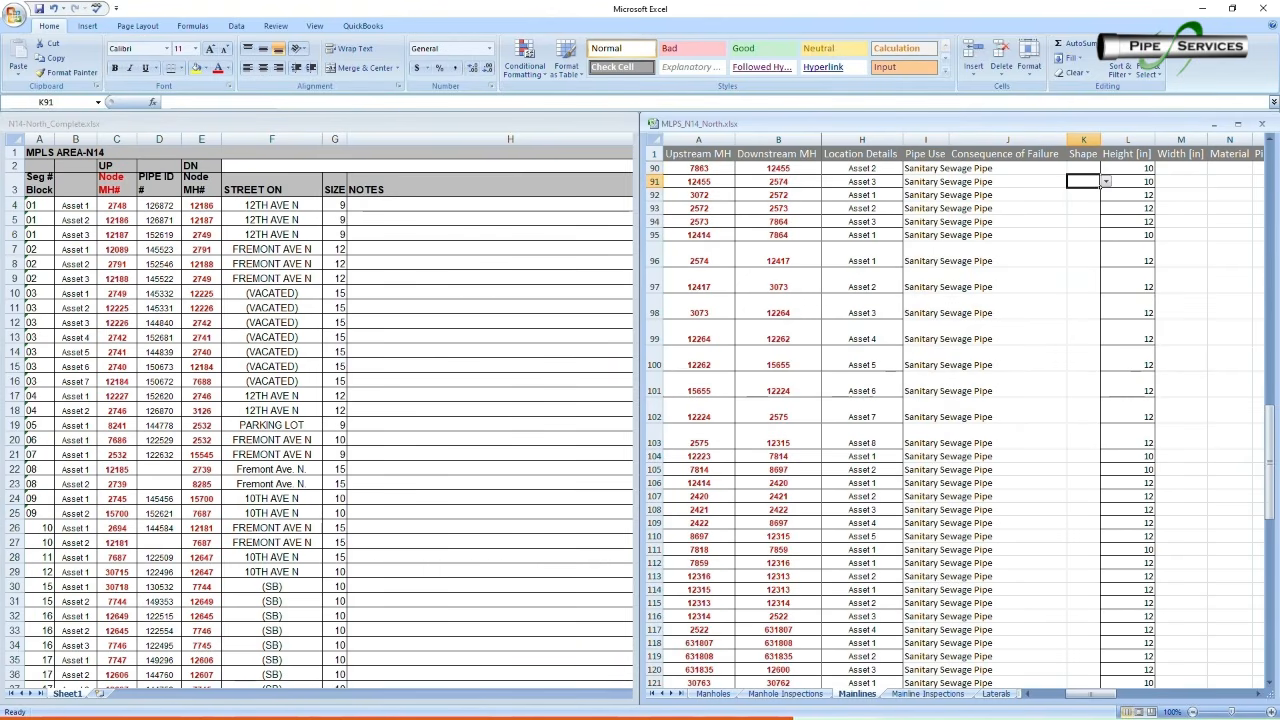
pyautogui.click(1095, 168)
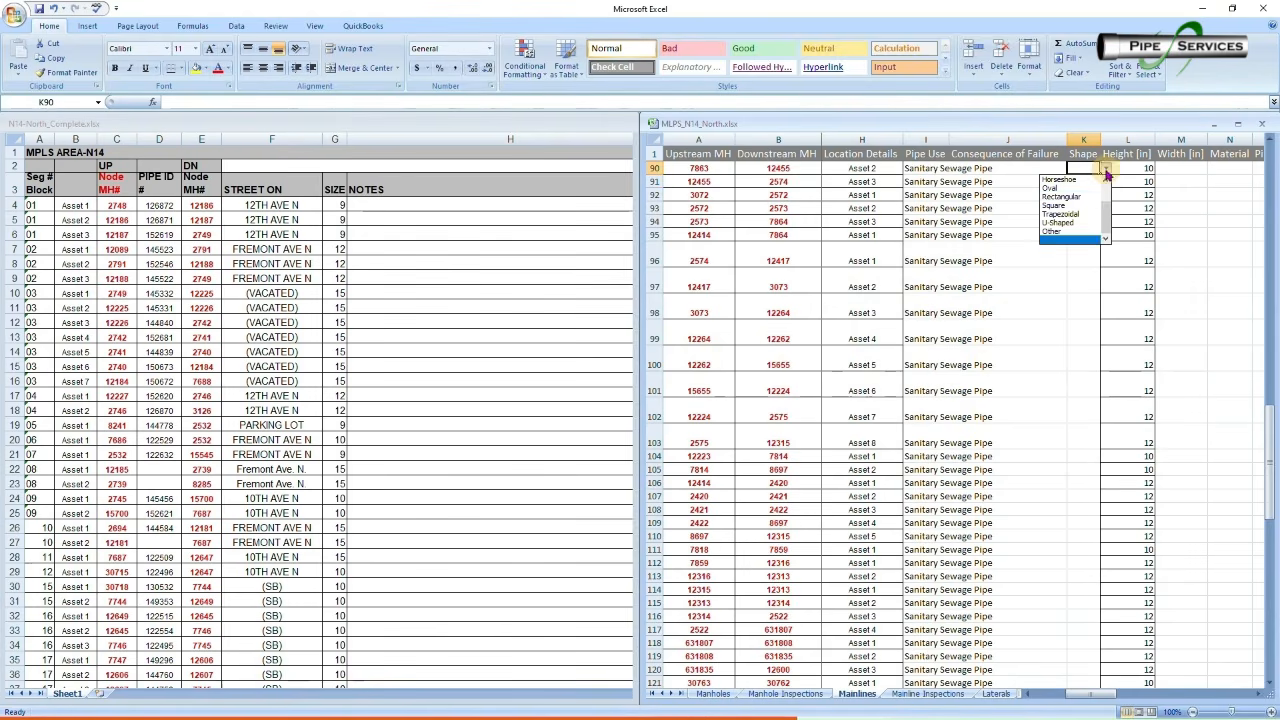
pyautogui.click(1106, 168)
pyautogui.scroll(2, 1080, 205)
pyautogui.click(1060, 179)
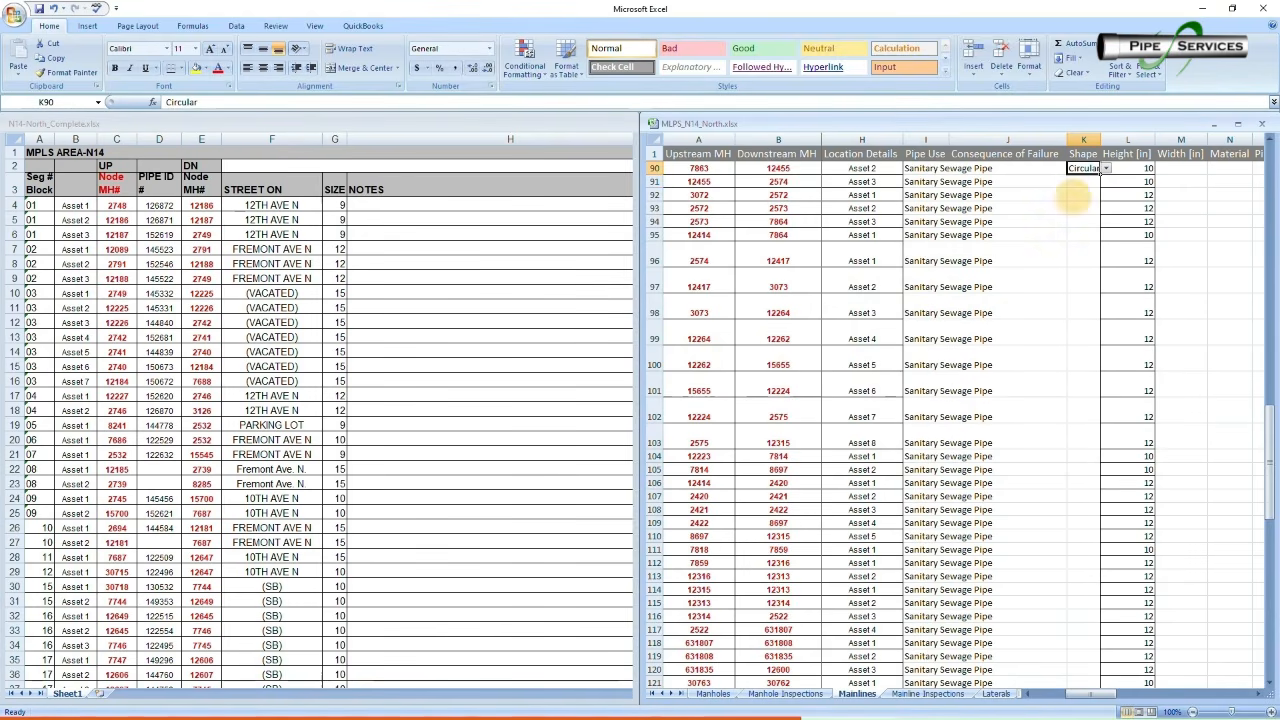
pyautogui.moveTo(1100, 174); pyautogui.dragTo(1098, 662)
pyautogui.hotkey('ctrl', 'z')
pyautogui.click(1083, 168)
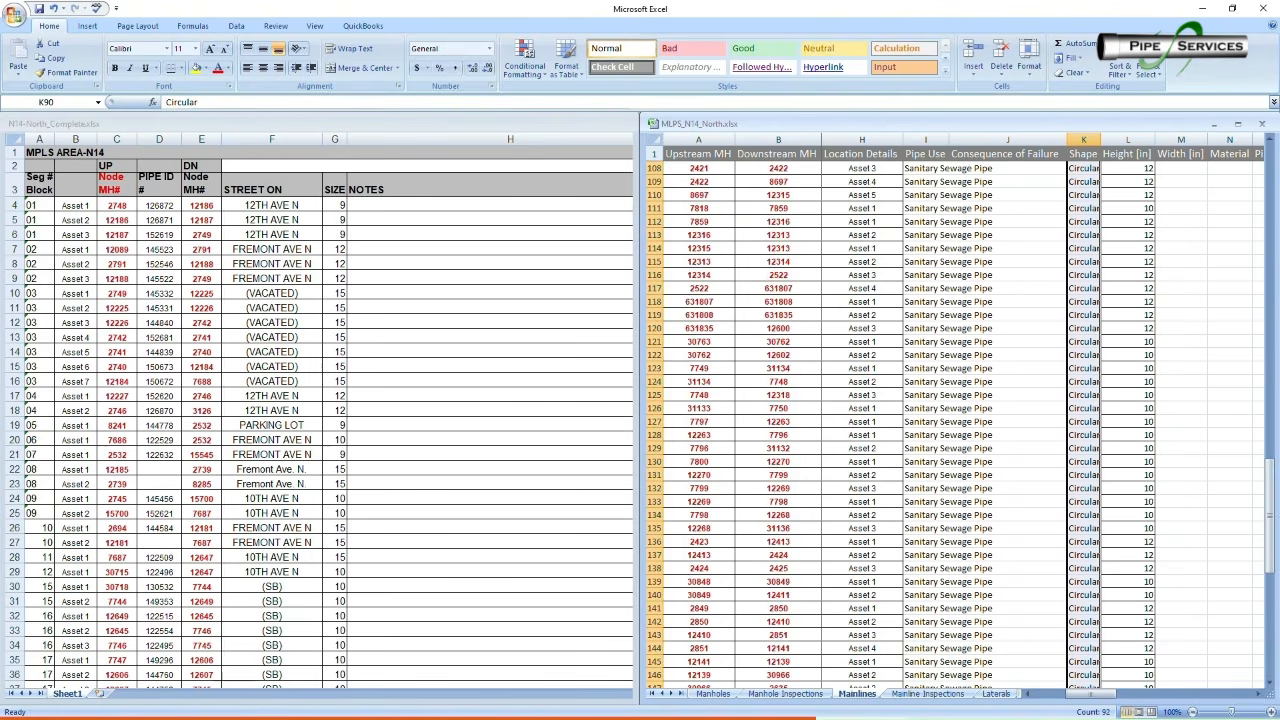
# Check the earlier rows for empty Pipe Use and Shape cells, and autofit the Pipe Use column
pyautogui.moveTo(1268, 625); pyautogui.dragTo(1063, 432)
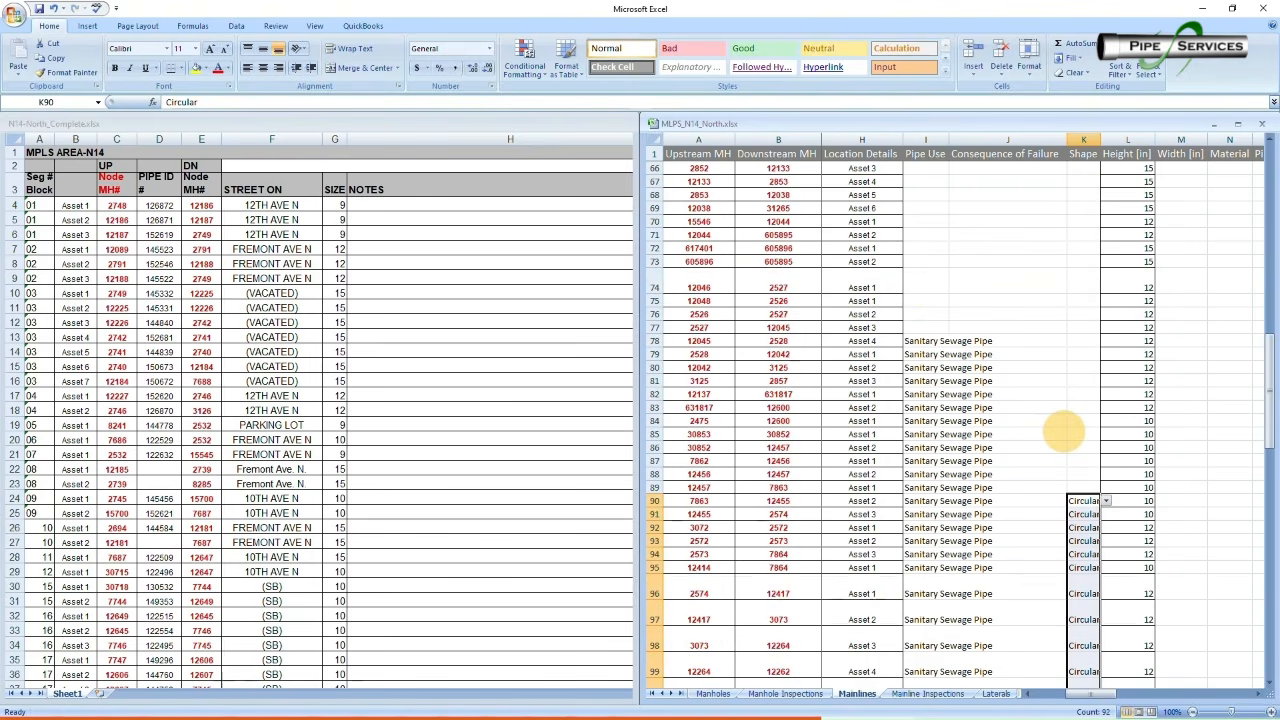
pyautogui.click(963, 447)
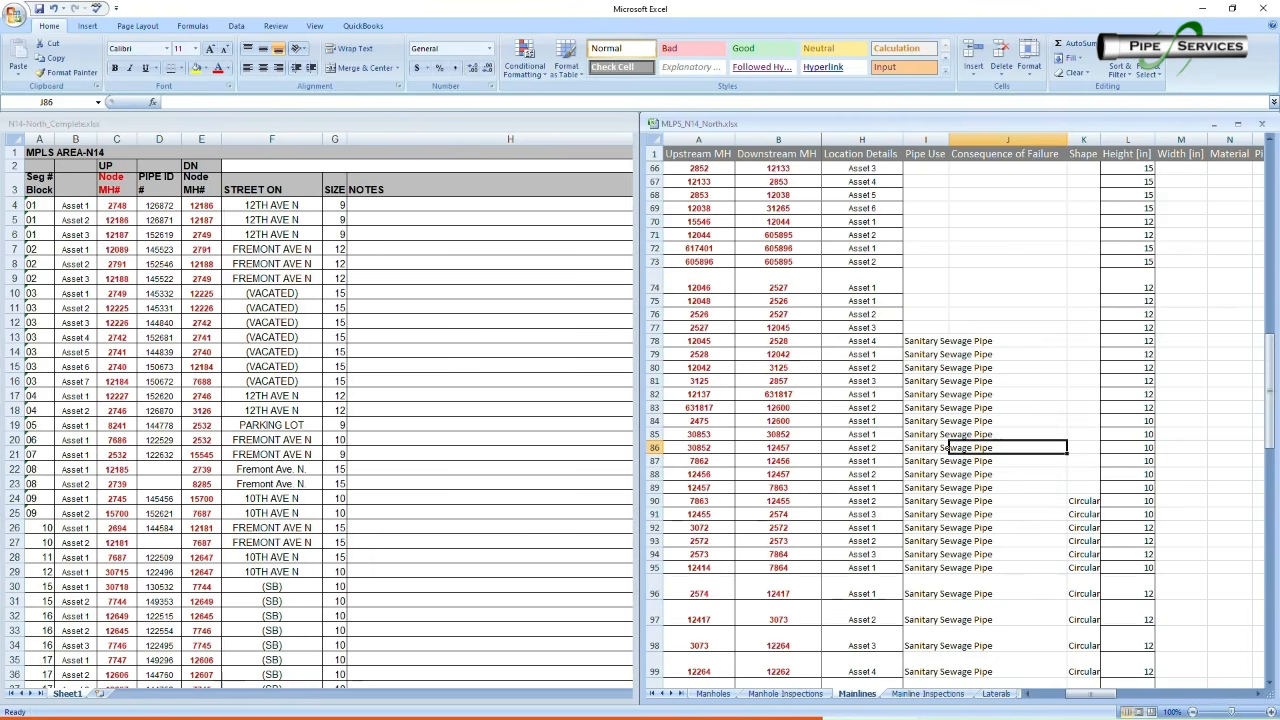
pyautogui.click(950, 341)
pyautogui.scroll(13, 948, 341)
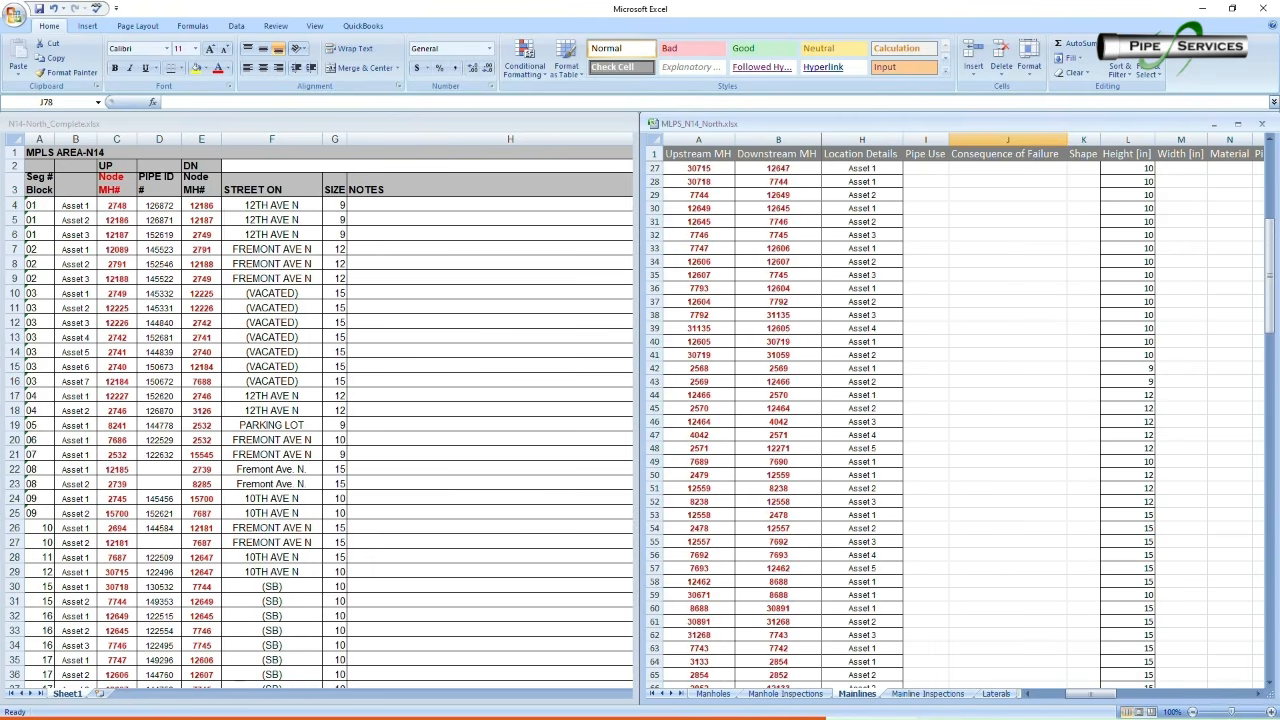
pyautogui.scroll(-11, 948, 341)
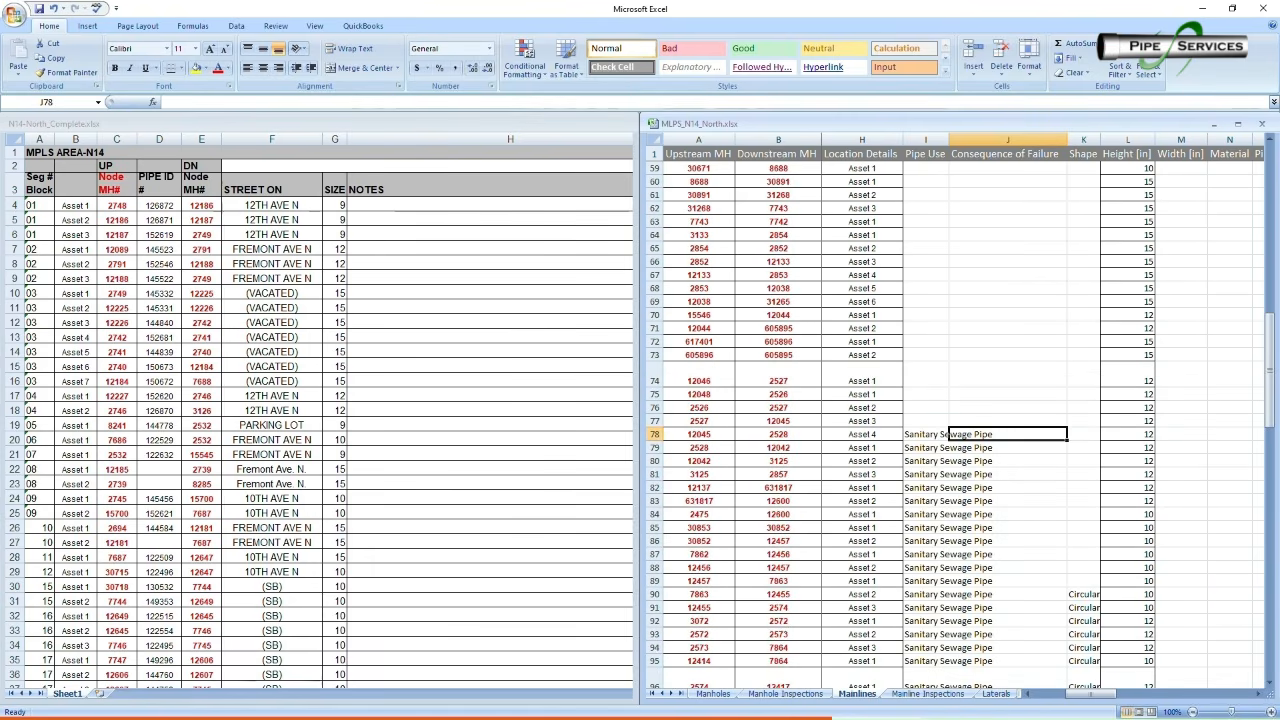
pyautogui.doubleClick(950, 139)
pyautogui.click(1140, 595)
pyautogui.moveTo(1138, 648); pyautogui.dragTo(1138, 622)
# Choose Sanitary Sewage Pipe as the Pipe Use in row 2 and fill it down over the empty rows to row 127
pyautogui.scroll(19, 1138, 624)
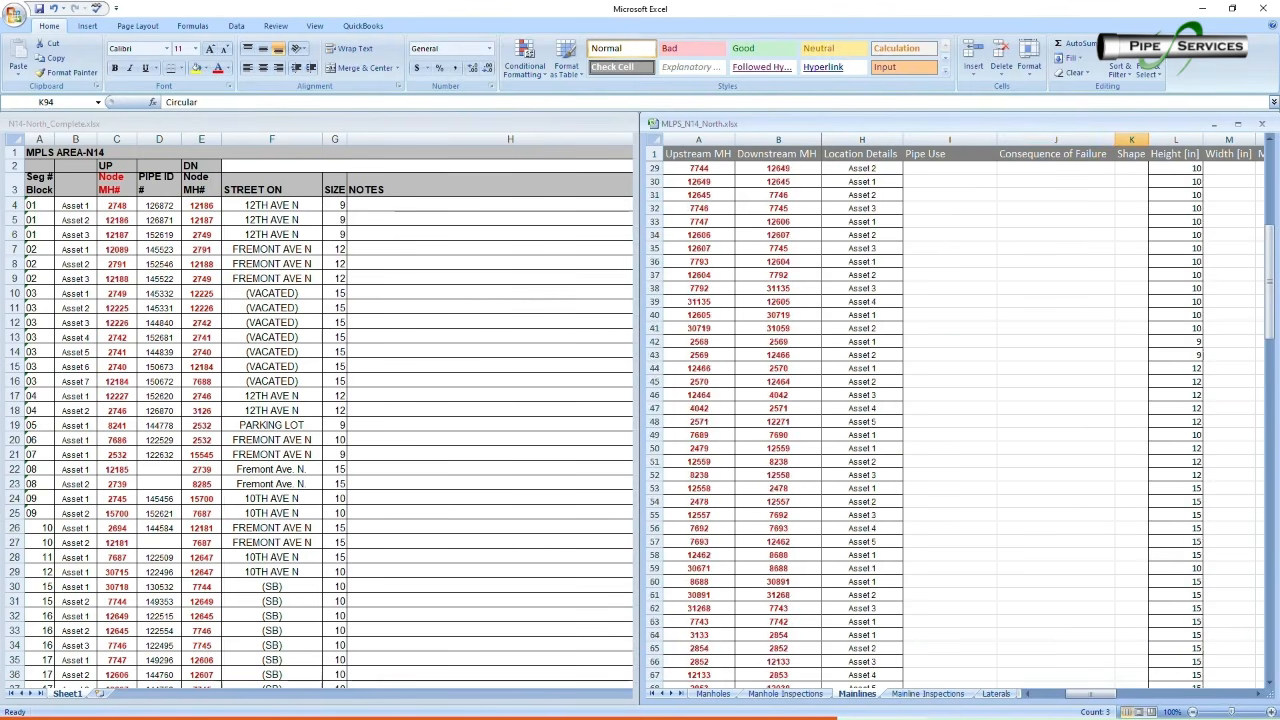
pyautogui.click(950, 168)
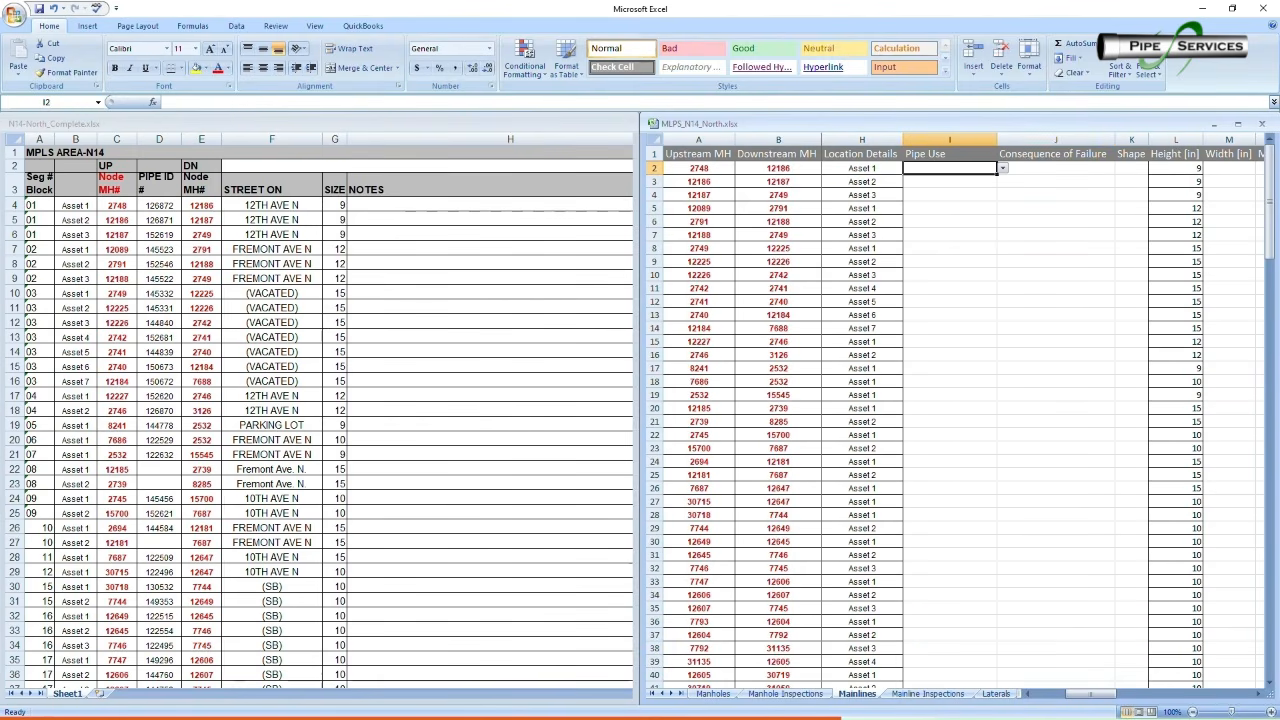
pyautogui.click(1002, 168)
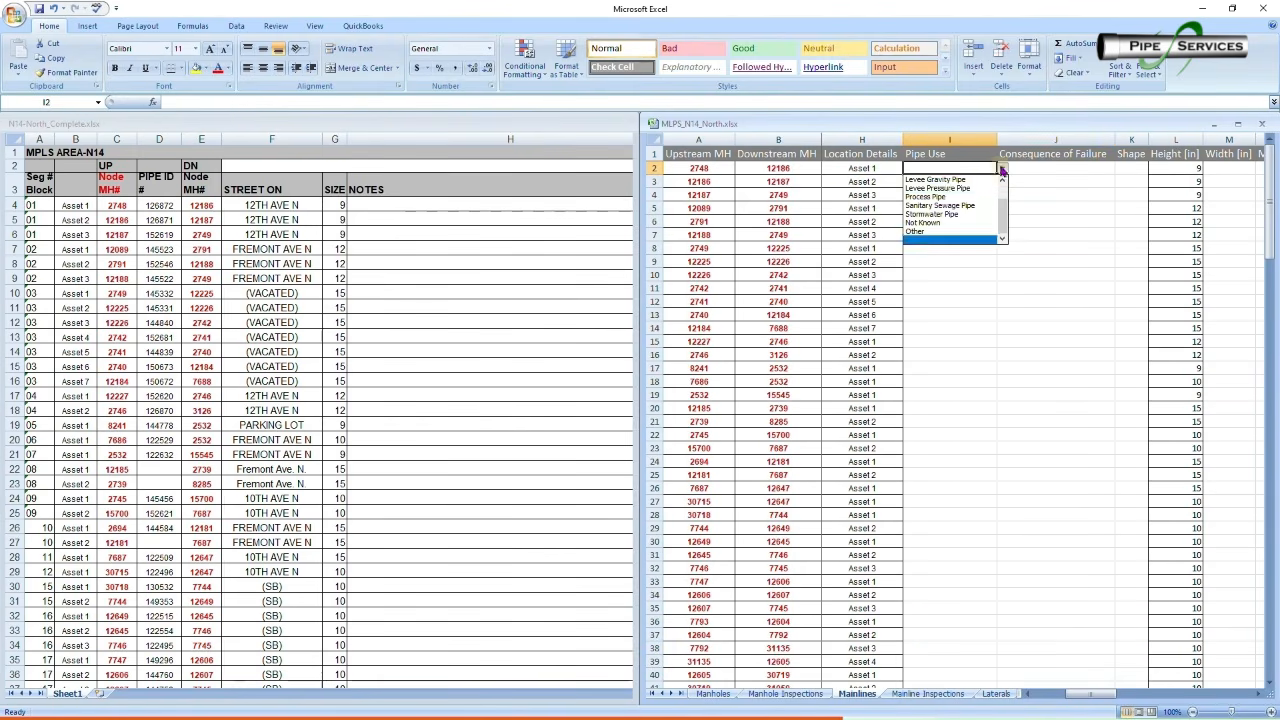
pyautogui.click(958, 205)
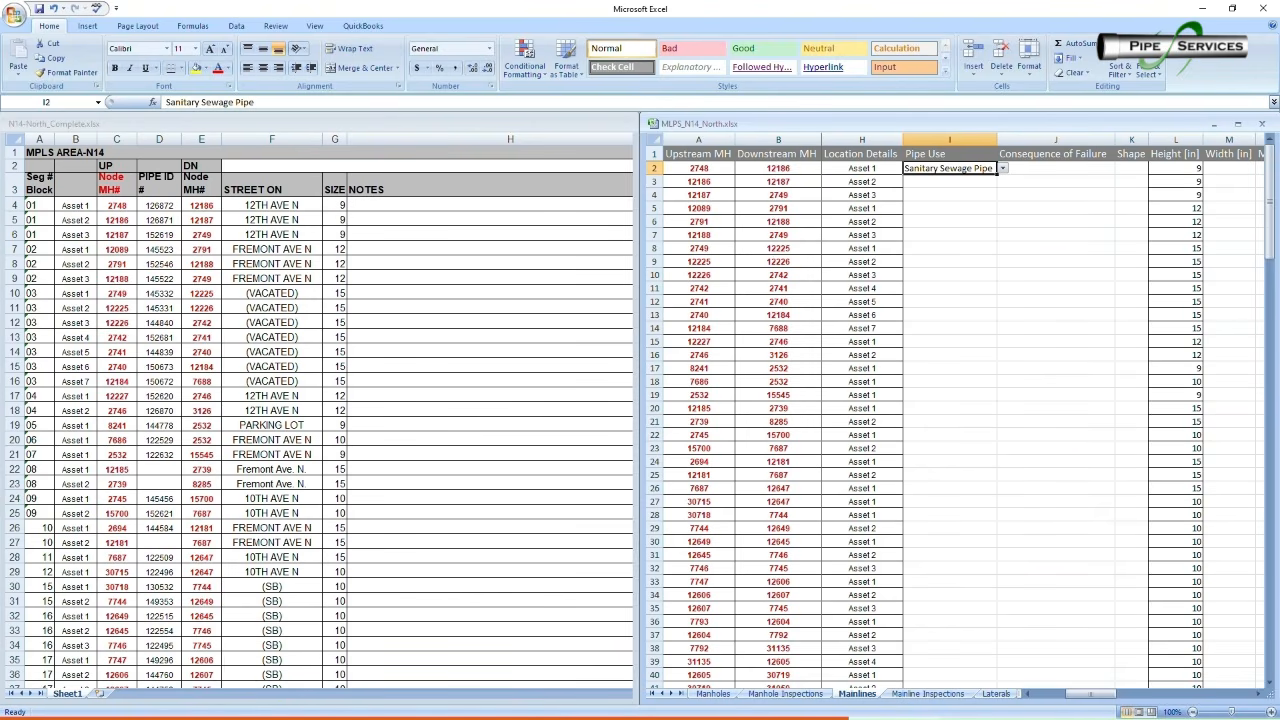
pyautogui.moveTo(998, 174); pyautogui.dragTo(983, 436)
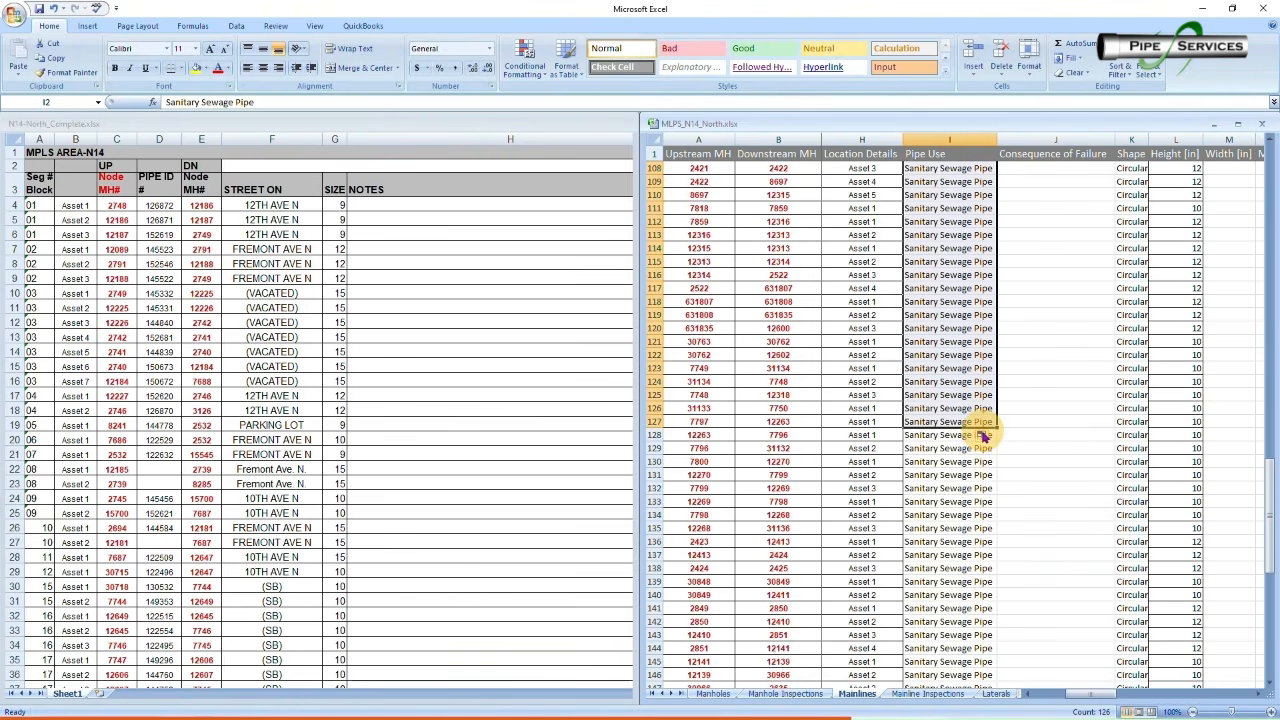
pyautogui.scroll(20, 983, 436)
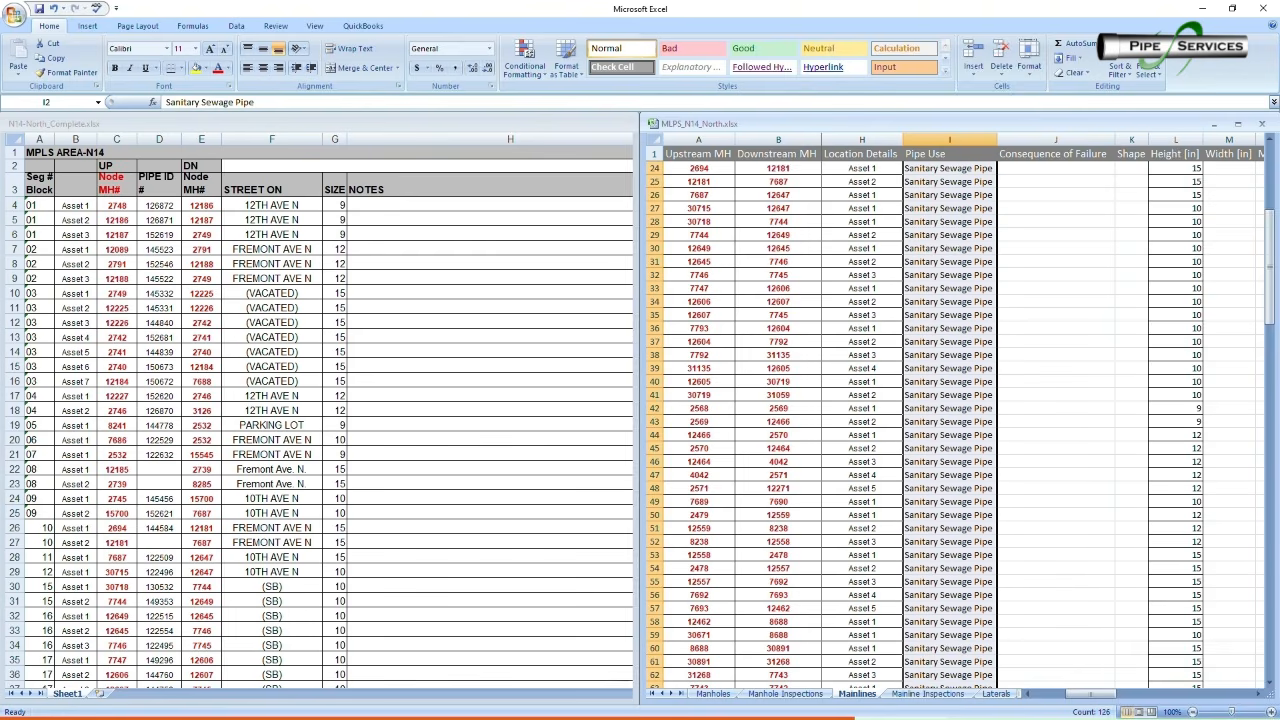
# Choose Circular as the Shape in row 2 and fill it down to cover the empty rows, checking the filled column
pyautogui.scroll(7, 983, 436)
pyautogui.click(1131, 168)
pyautogui.click(1153, 168)
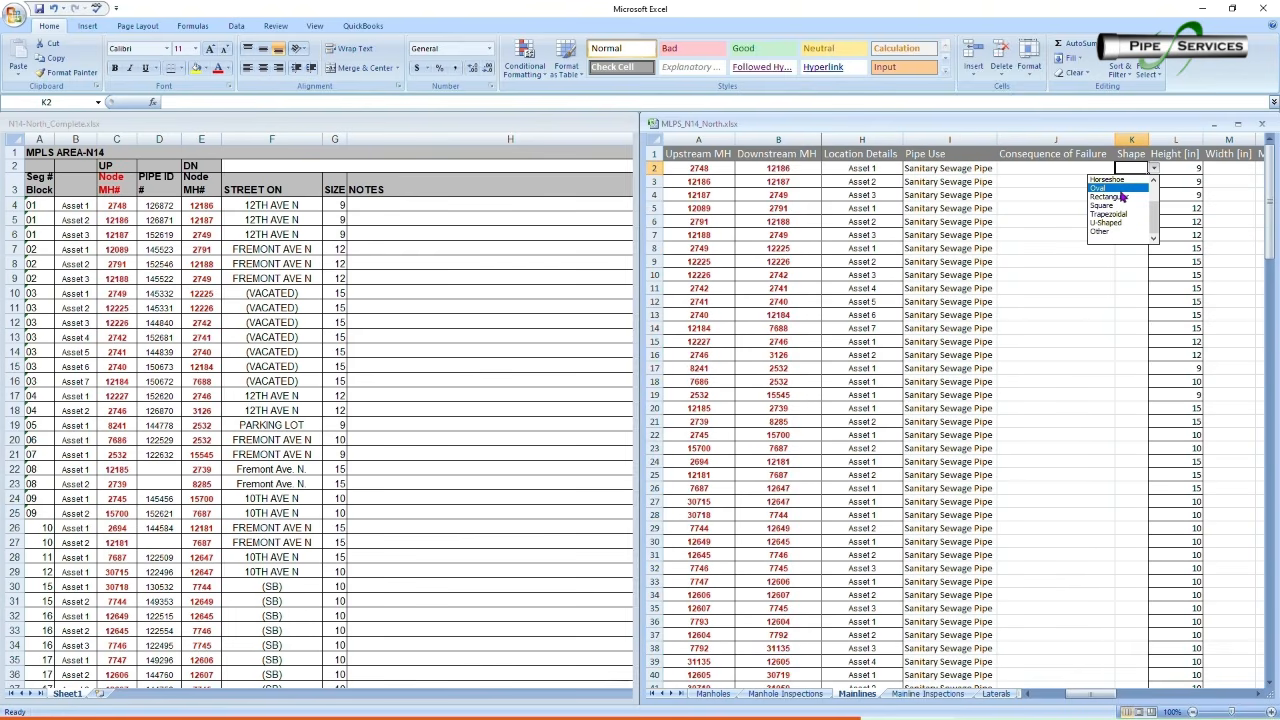
pyautogui.scroll(2, 1122, 200)
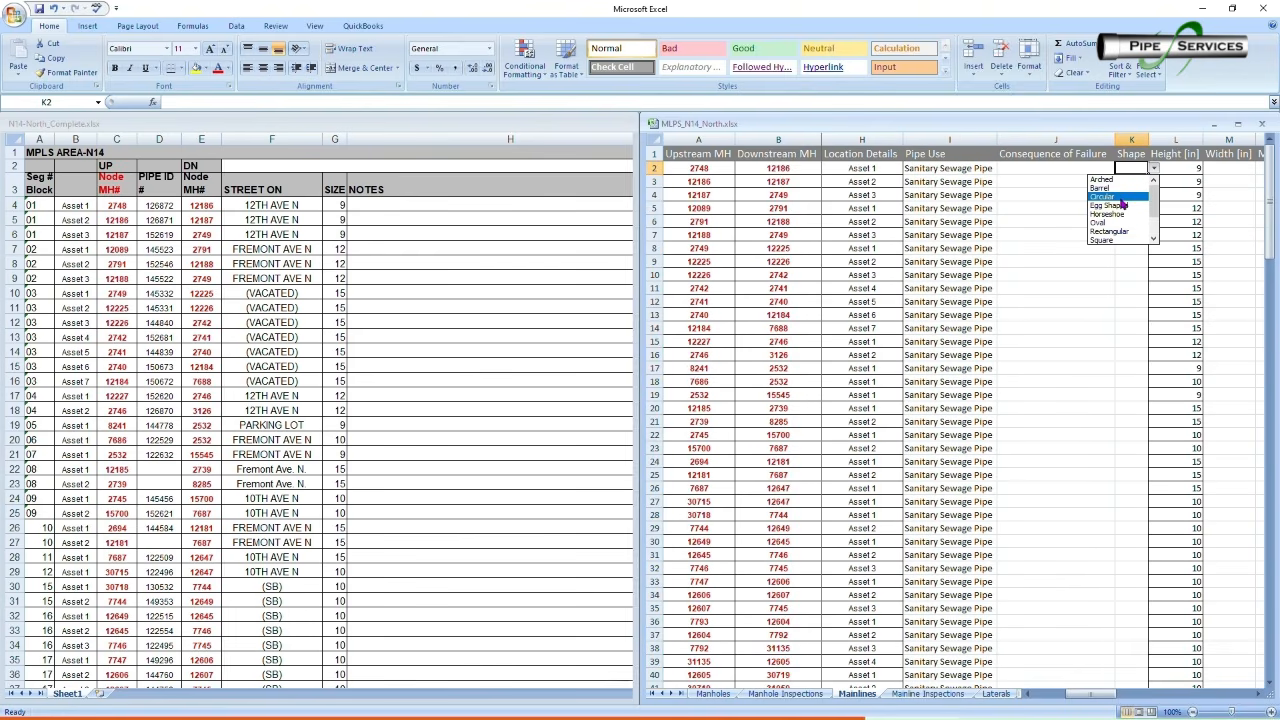
pyautogui.click(1118, 197)
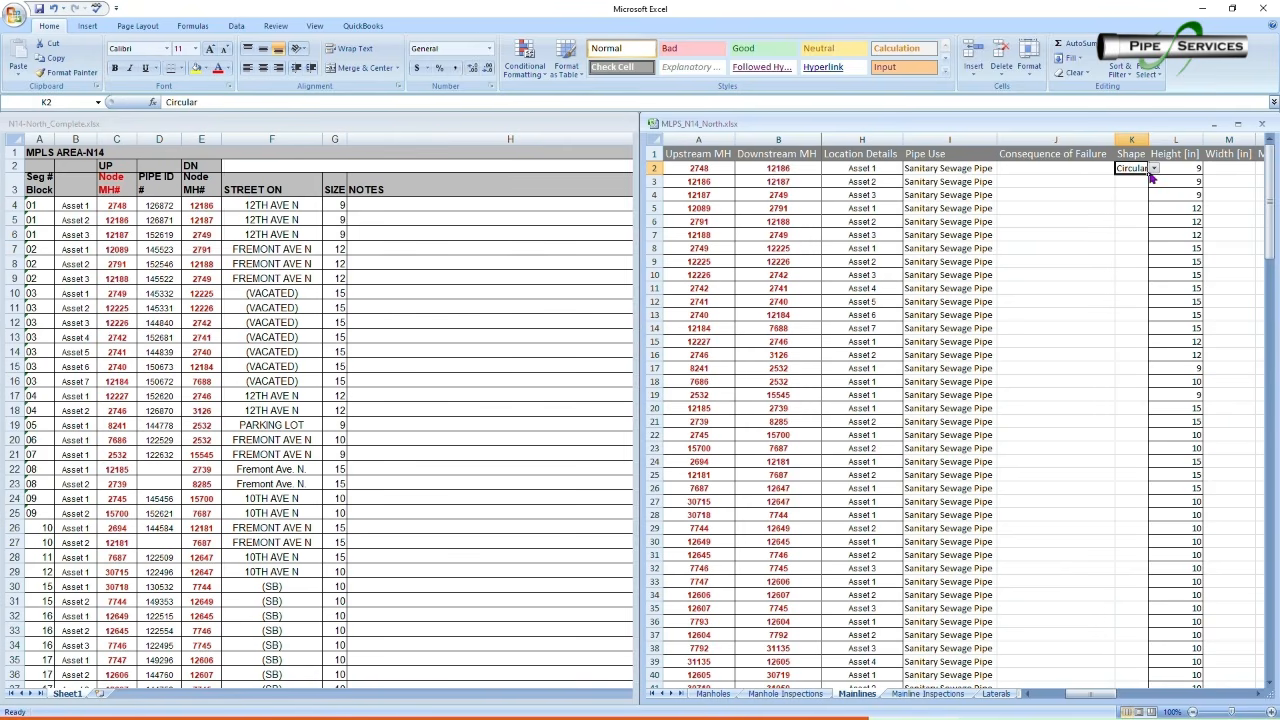
pyautogui.moveTo(1150, 176); pyautogui.dragTo(1132, 318)
pyautogui.scroll(20, 1132, 318)
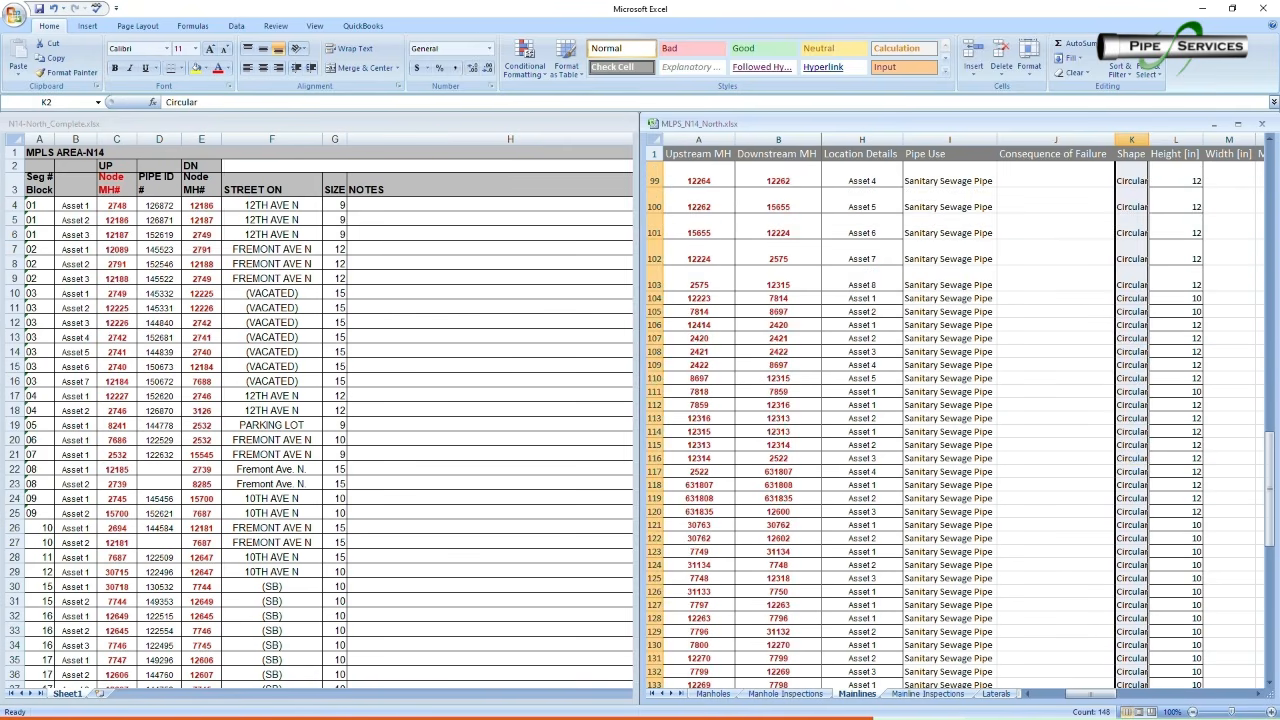
pyautogui.scroll(6, 950, 420)
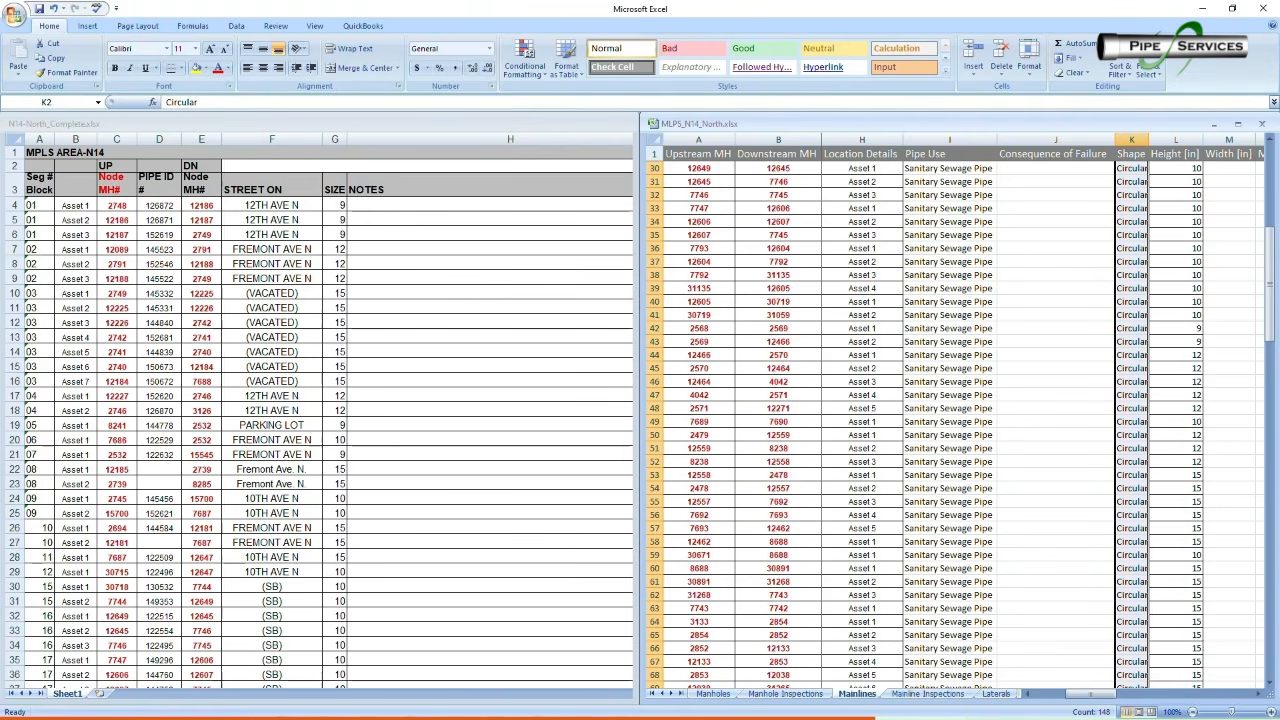
# Look through the remaining Mainlines columns from Width [in] to Elevation (D), and open the Mainline Inspections sheet
pyautogui.hscroll(5, 1128, 680)
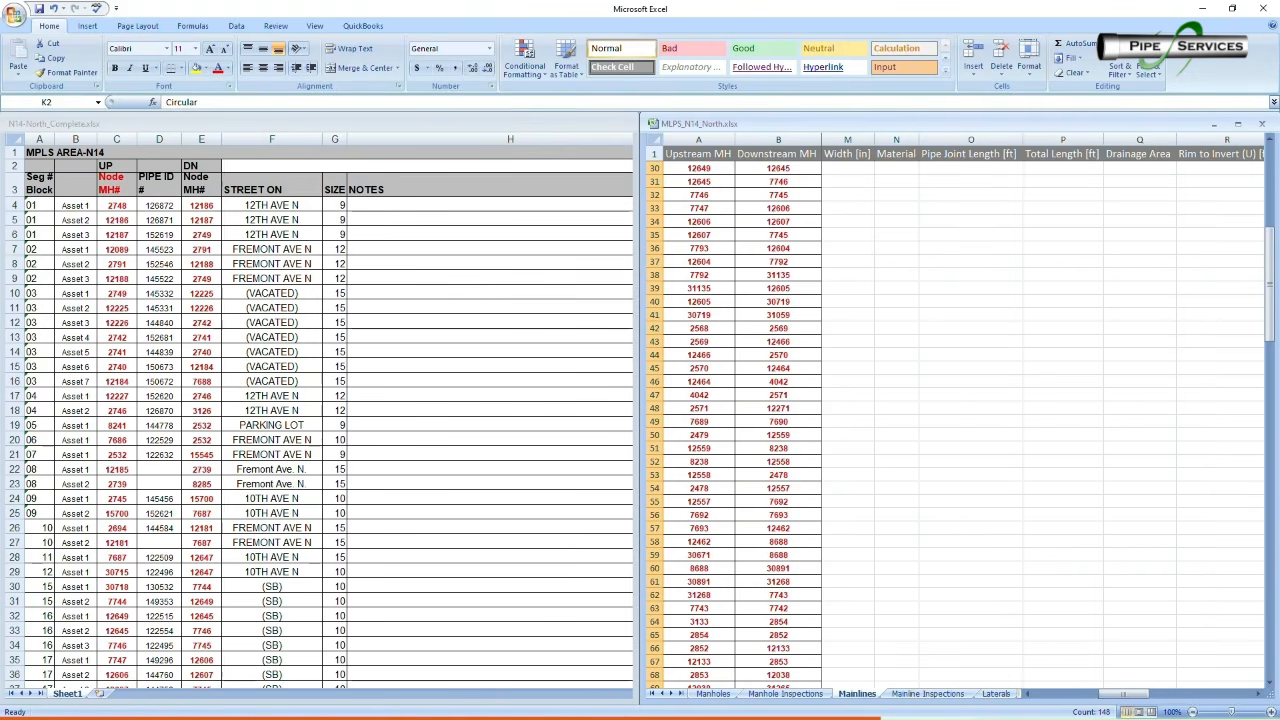
pyautogui.click(970, 168)
pyautogui.press('Right')
pyautogui.press('Right')
pyautogui.press('Right')
pyautogui.press('Right')
pyautogui.press('Right')
pyautogui.press('Right')
pyautogui.press('Right')
pyautogui.press('Right')
pyautogui.press('Right')
pyautogui.press('Right')
pyautogui.press('Right')
pyautogui.press('Right')
pyautogui.press('Right')
pyautogui.press('Right')
pyautogui.press('Right')
pyautogui.press('Right')
pyautogui.press('Right')
pyautogui.press('Right')
pyautogui.press('Right')
pyautogui.press('Right')
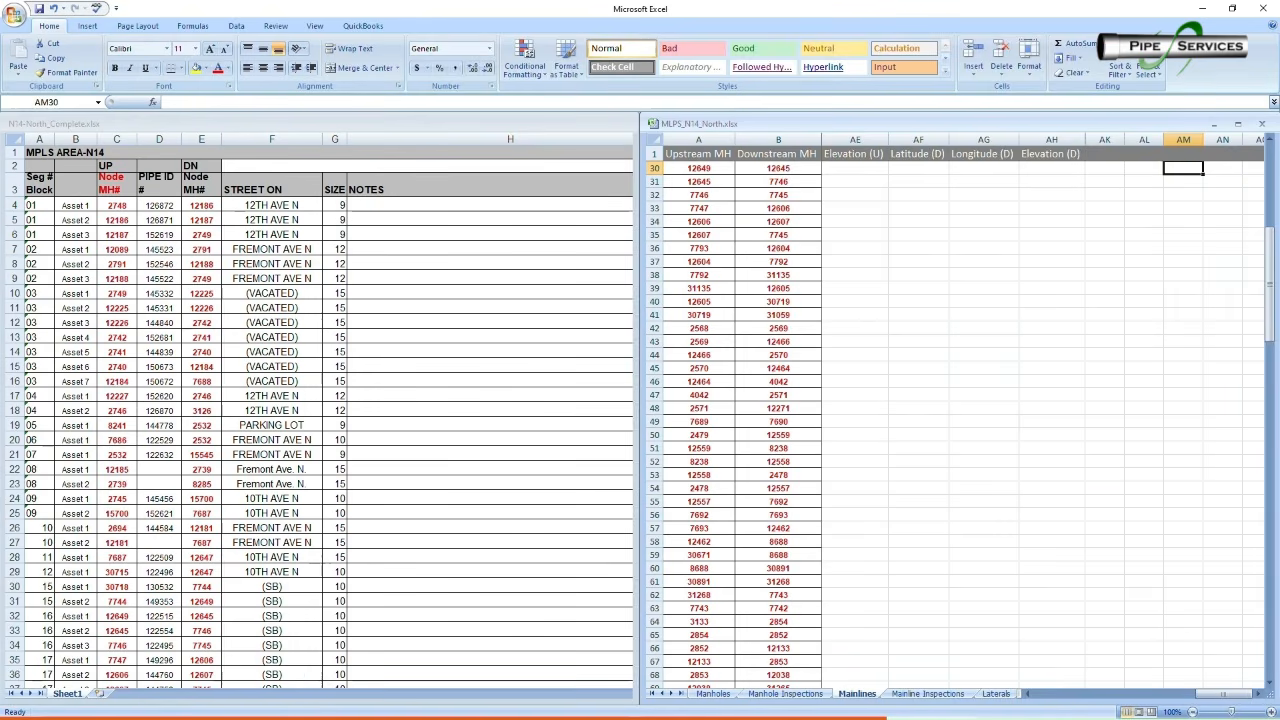
pyautogui.press('Home')
pyautogui.click(934, 695)
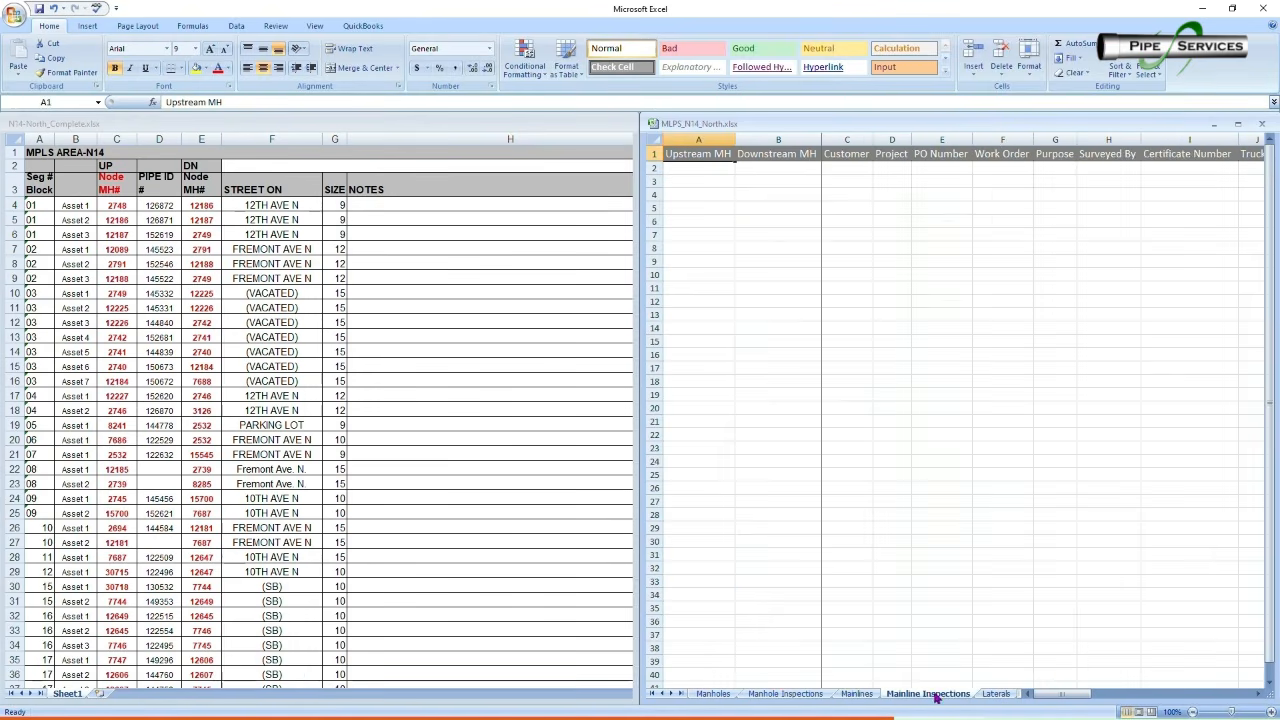
# Copy the Upstream MH and Downstream MH columns from the Mainlines sheet into the Mainline Inspections sheet
pyautogui.click(862, 694)
pyautogui.hotkey('ctrl', 'space')
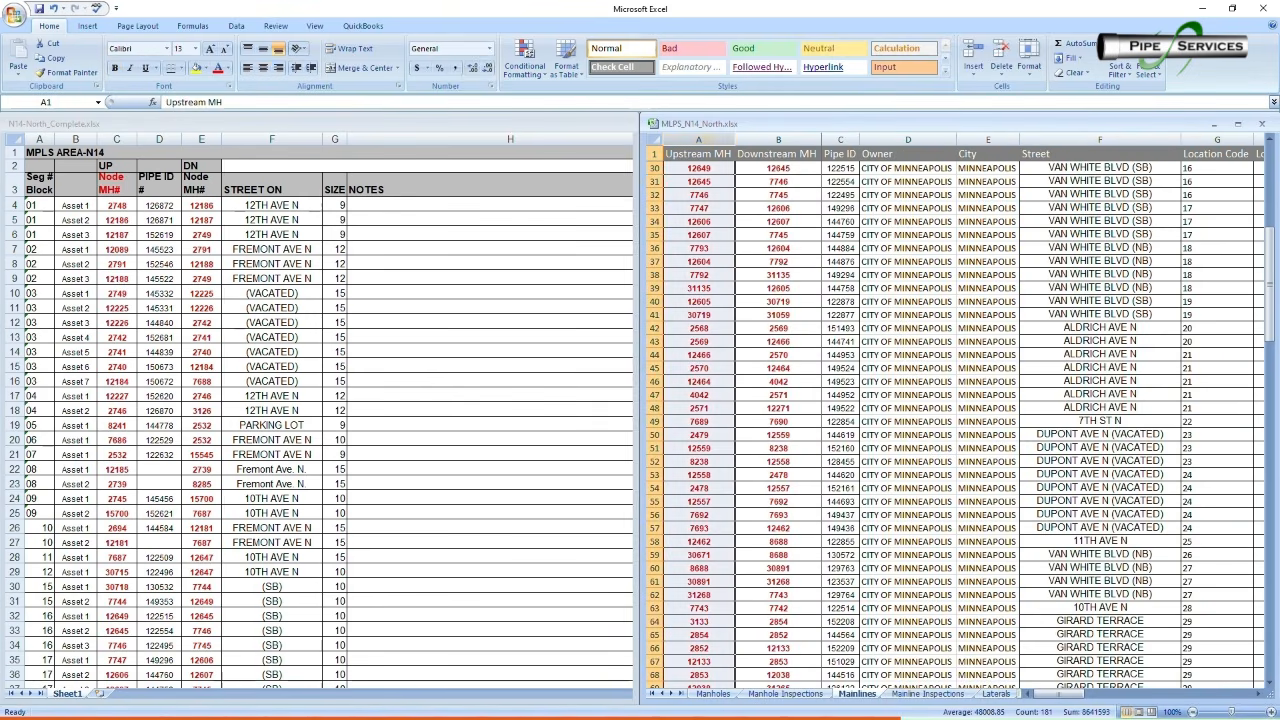
pyautogui.hotkey('shift', 'Right')
pyautogui.hotkey('ctrl', 'c')
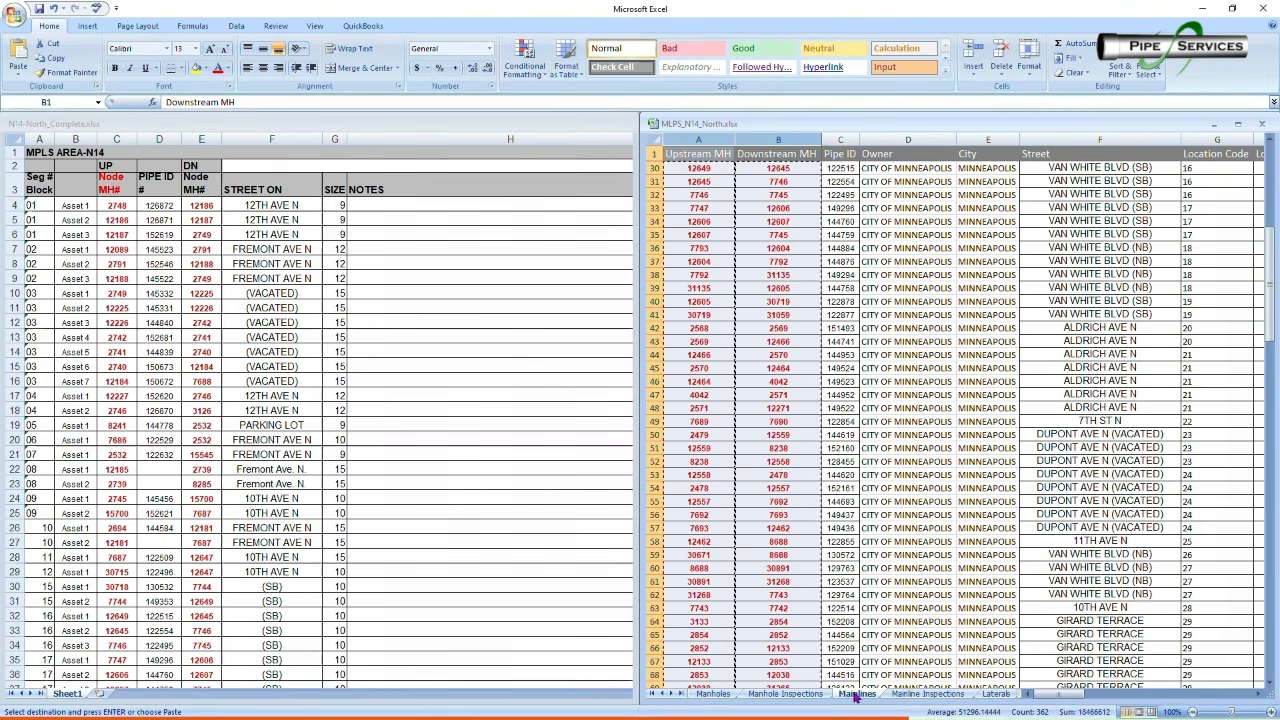
pyautogui.click(926, 694)
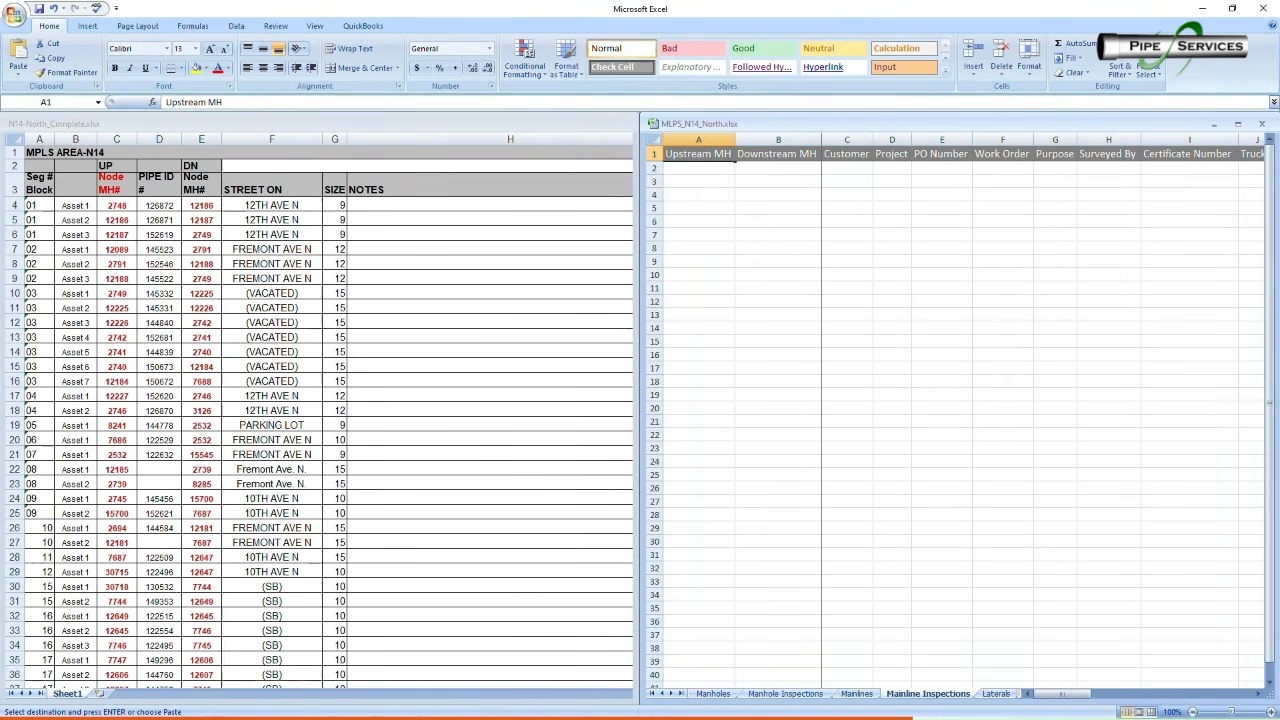
pyautogui.hotkey('ctrl', 'v')
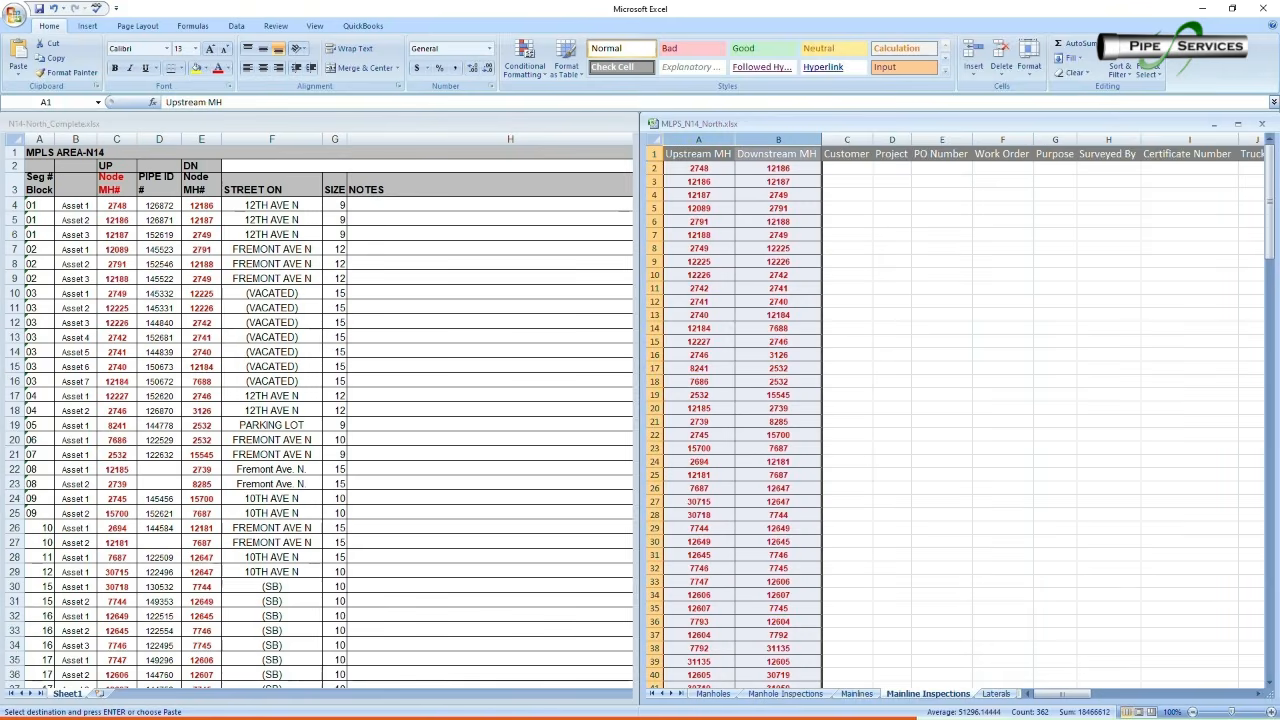
pyautogui.click(859, 694)
pyautogui.click(927, 694)
# Enter MLPS SANITARY 2026 as the Project in row 2 of Mainline Inspections
pyautogui.click(892, 169)
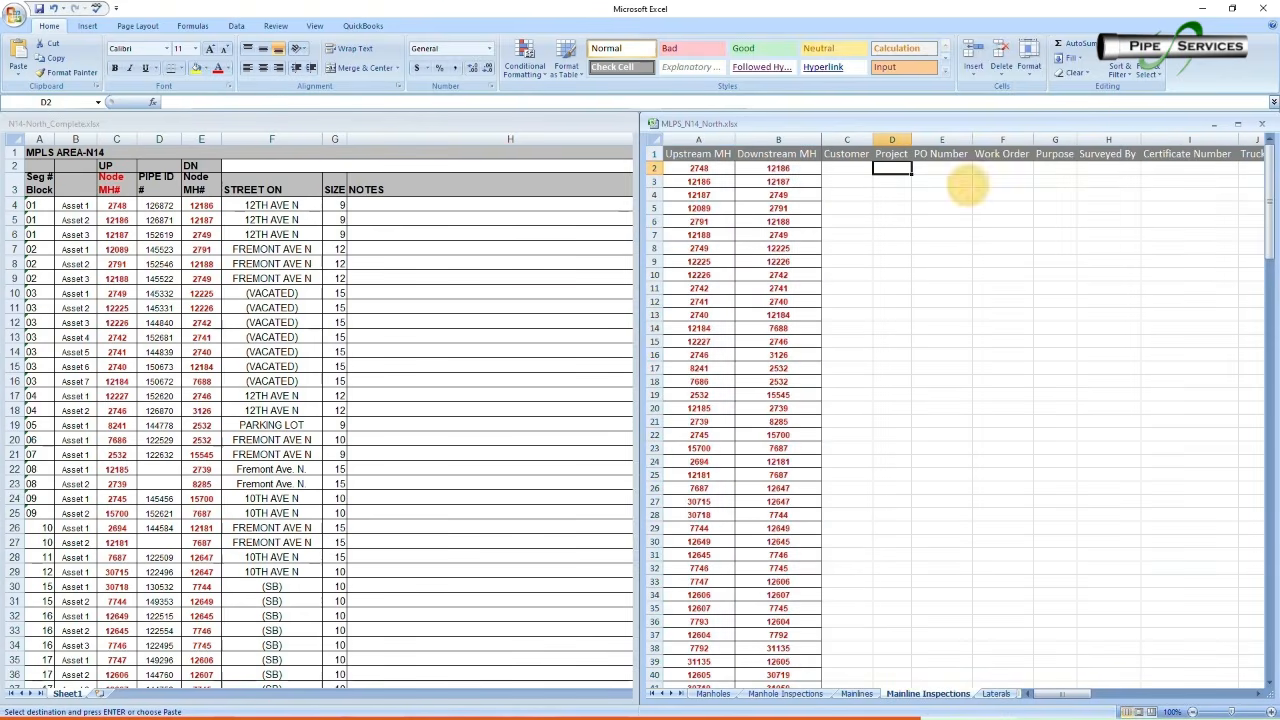
pyautogui.write('MLPS')
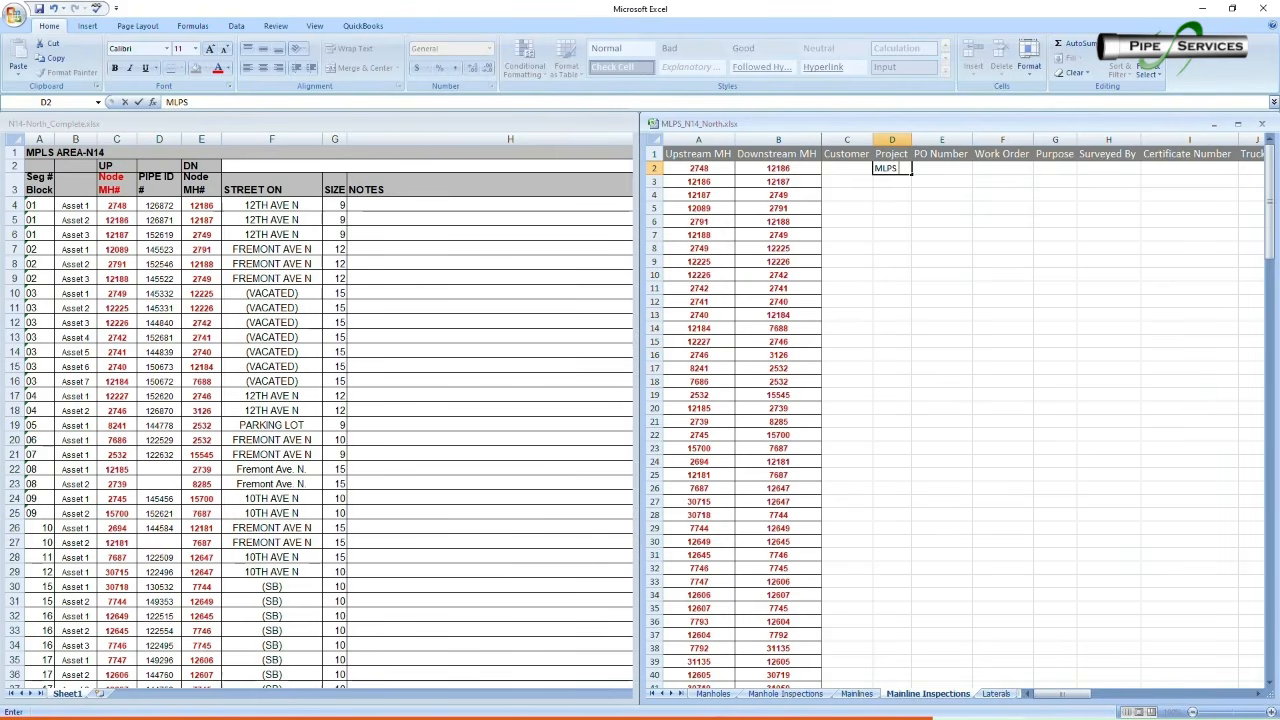
pyautogui.write(' NORTH')
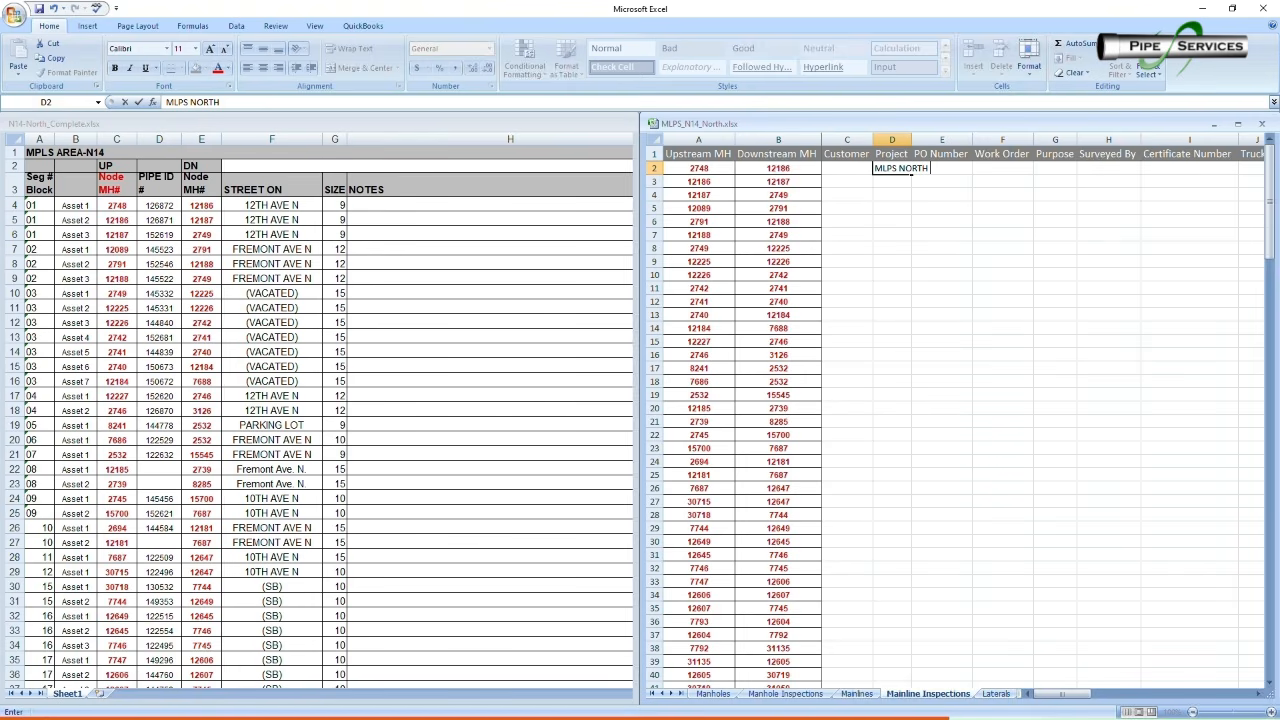
pyautogui.press('BackSpace')
pyautogui.press('BackSpace')
pyautogui.press('BackSpace')
pyautogui.press('BackSpace')
pyautogui.write('SANITARY 2026')
pyautogui.click(943, 230)
# Autofit the Project column and fill its row 2 entry down to row 181
pyautogui.click(940, 181)
pyautogui.click(895, 168)
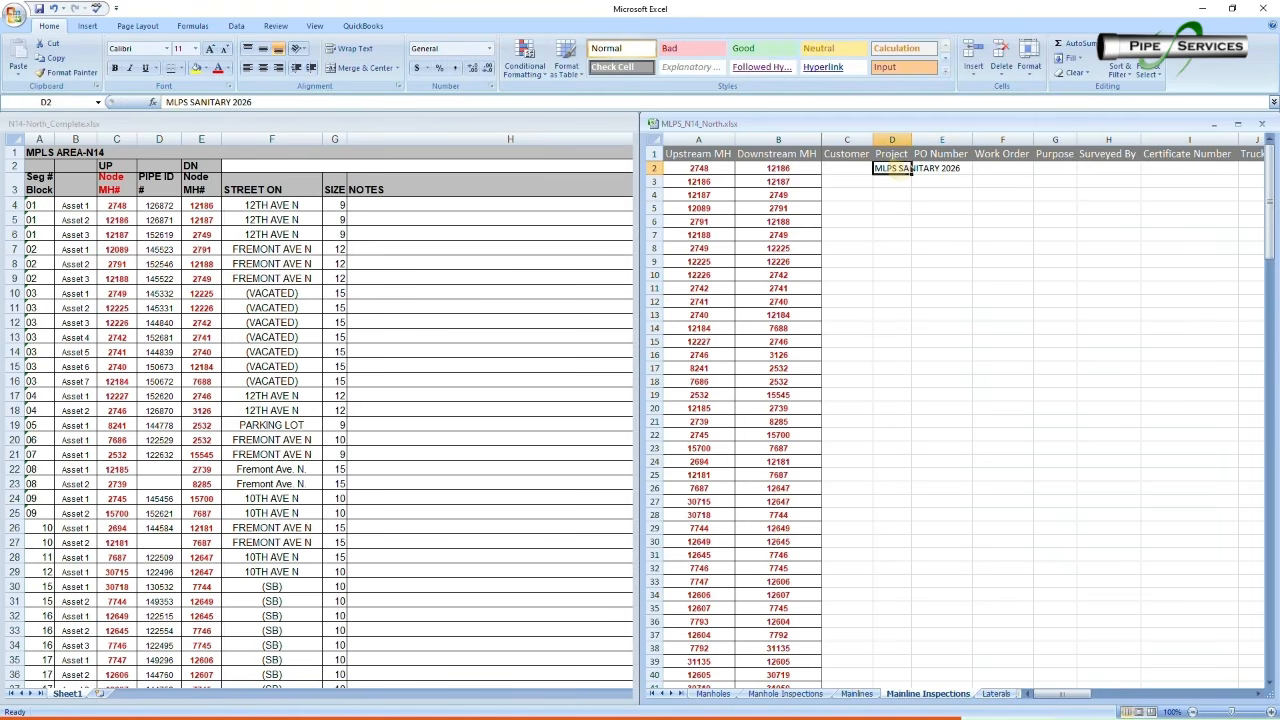
pyautogui.doubleClick(912, 140)
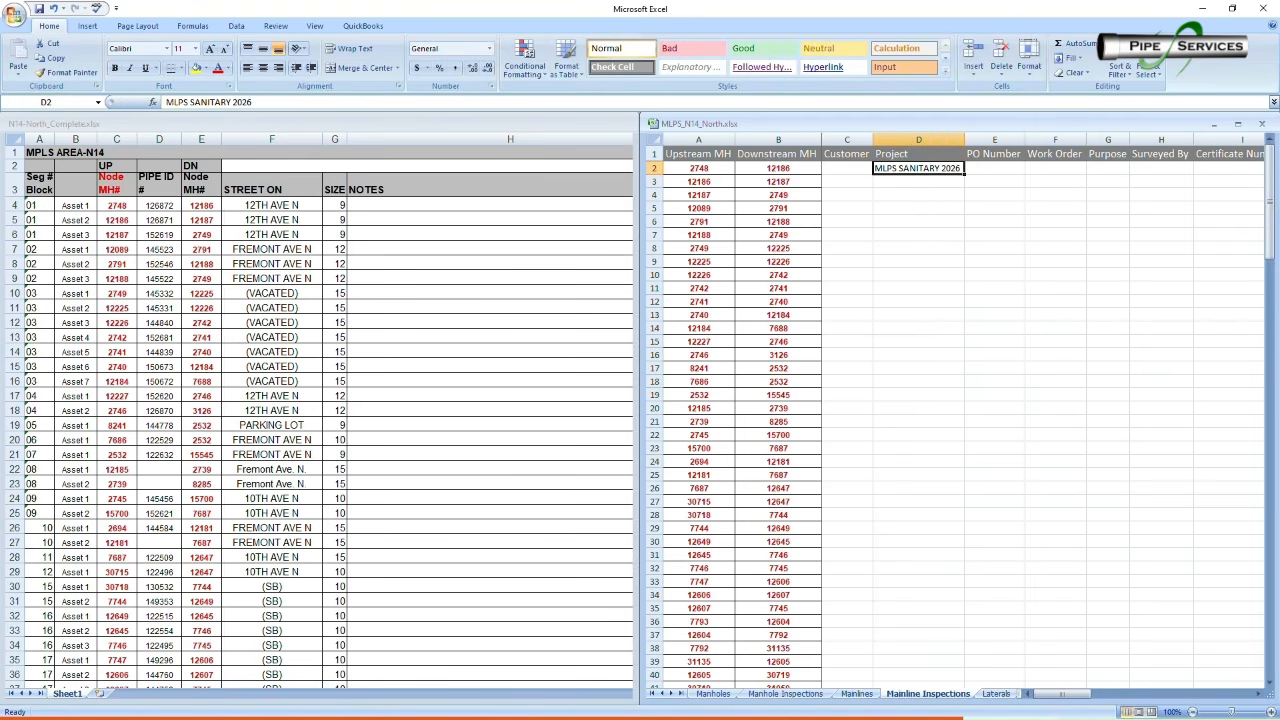
pyautogui.doubleClick(964, 174)
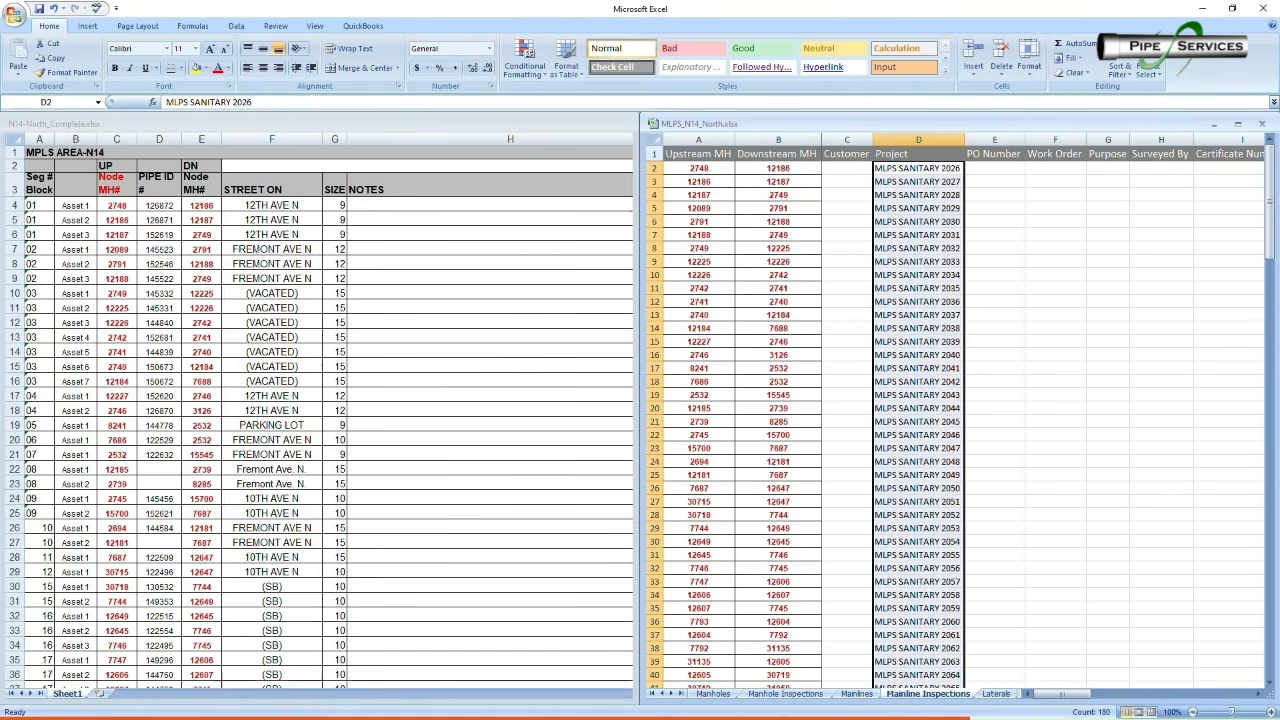
# Enter MINNEAPOLIS as the Customer in row 2 and fill it down to row 181
pyautogui.click(852, 168)
pyautogui.write('MIN')
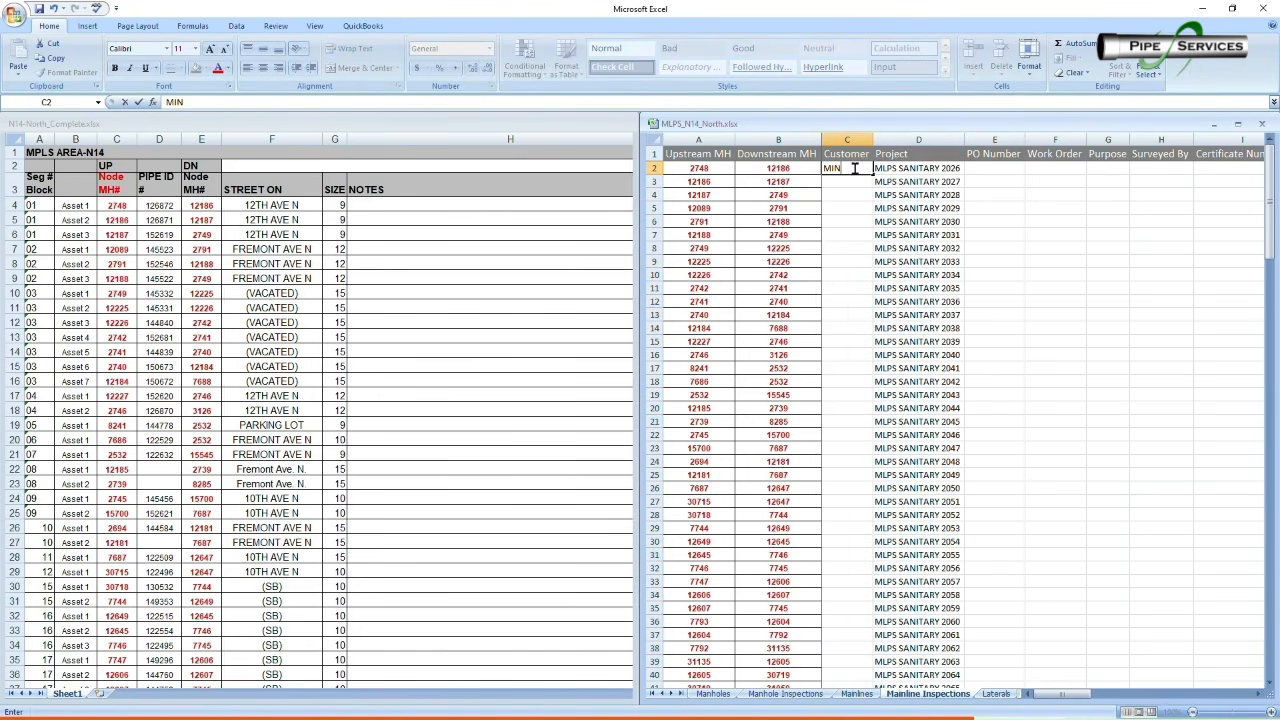
pyautogui.write('NEAPOLIS')
pyautogui.press('Return')
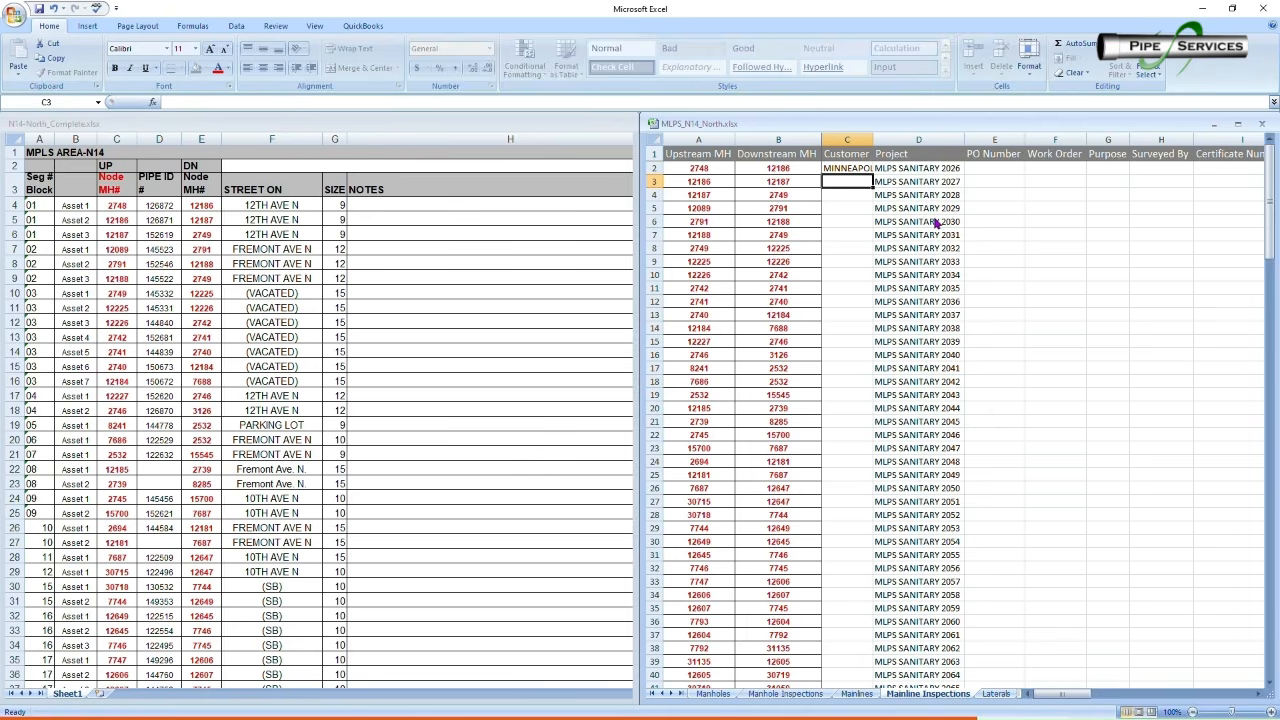
pyautogui.click(846, 168)
pyautogui.moveTo(873, 175); pyautogui.dragTo(857, 660)
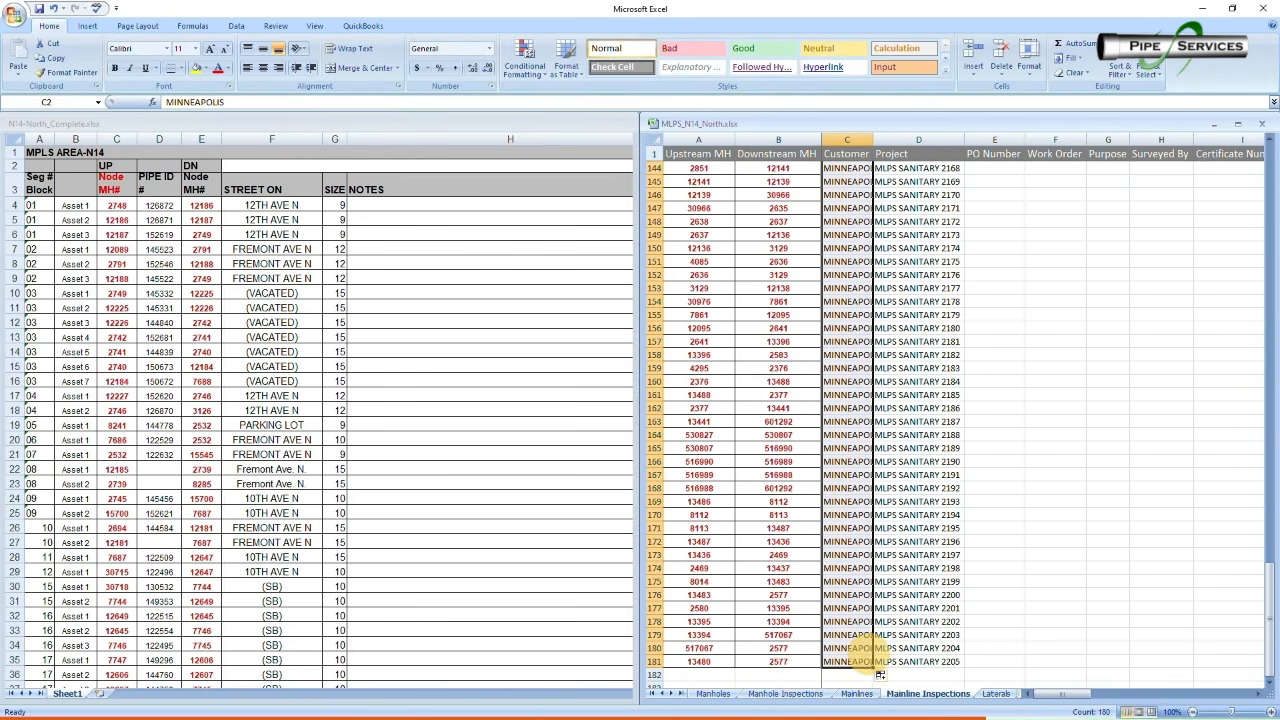
pyautogui.scroll(9, 950, 420)
pyautogui.scroll(20, 950, 420)
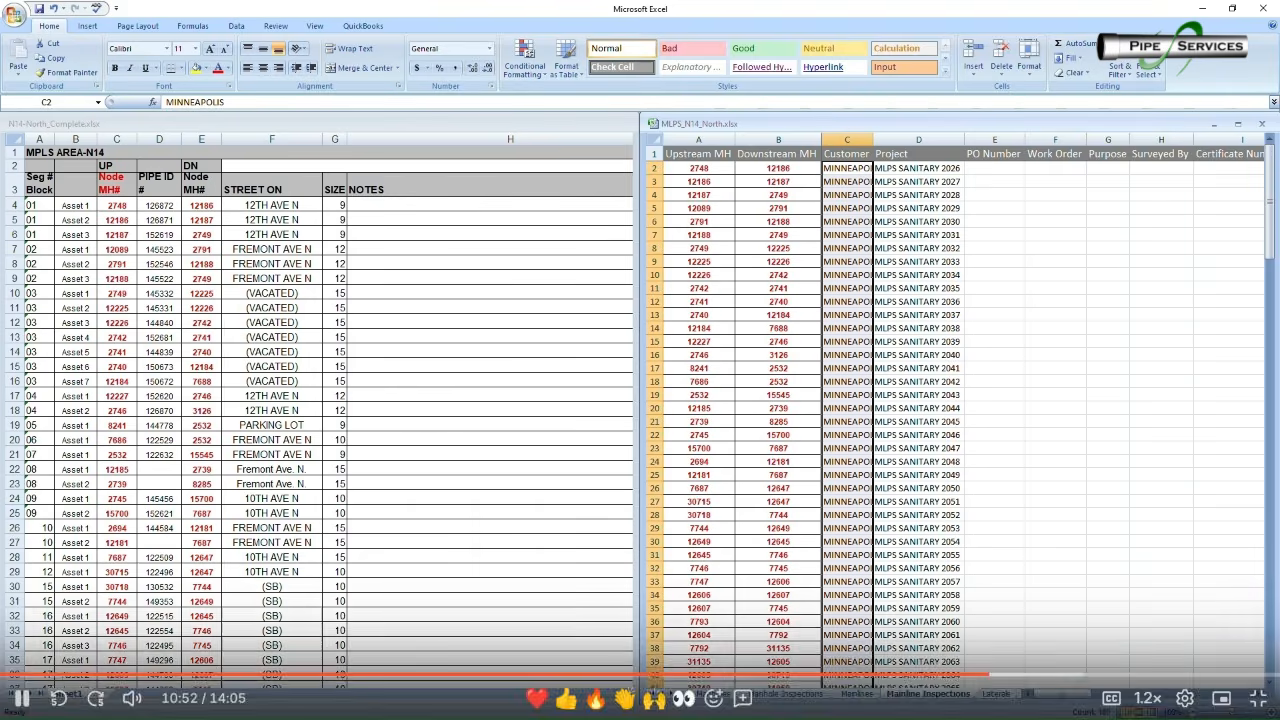
# Choose Routine assessment as the Purpose in row 2, fill it down to row 180, and autofit the column
pyautogui.moveTo(1068, 698); pyautogui.dragTo(1080, 694)
pyautogui.click(852, 154)
pyautogui.click(965, 154)
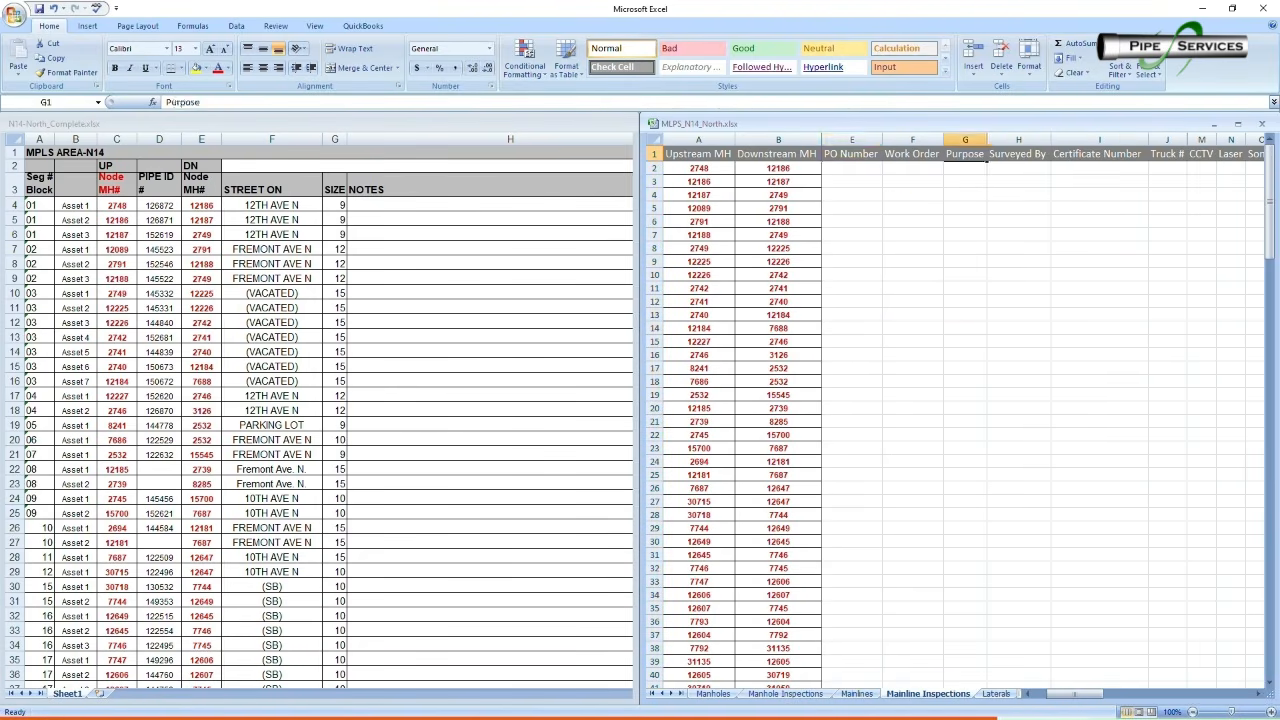
pyautogui.click(1100, 154)
pyautogui.click(965, 154)
pyautogui.click(968, 168)
pyautogui.click(994, 172)
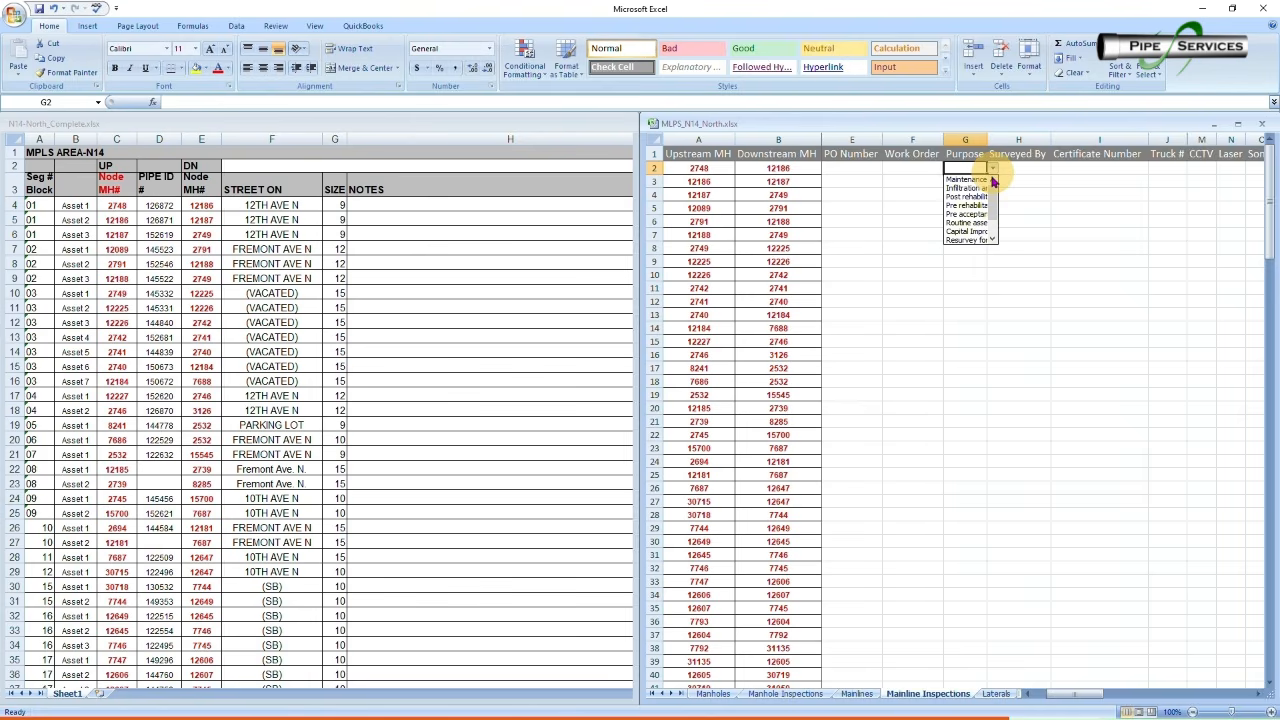
pyautogui.click(976, 221)
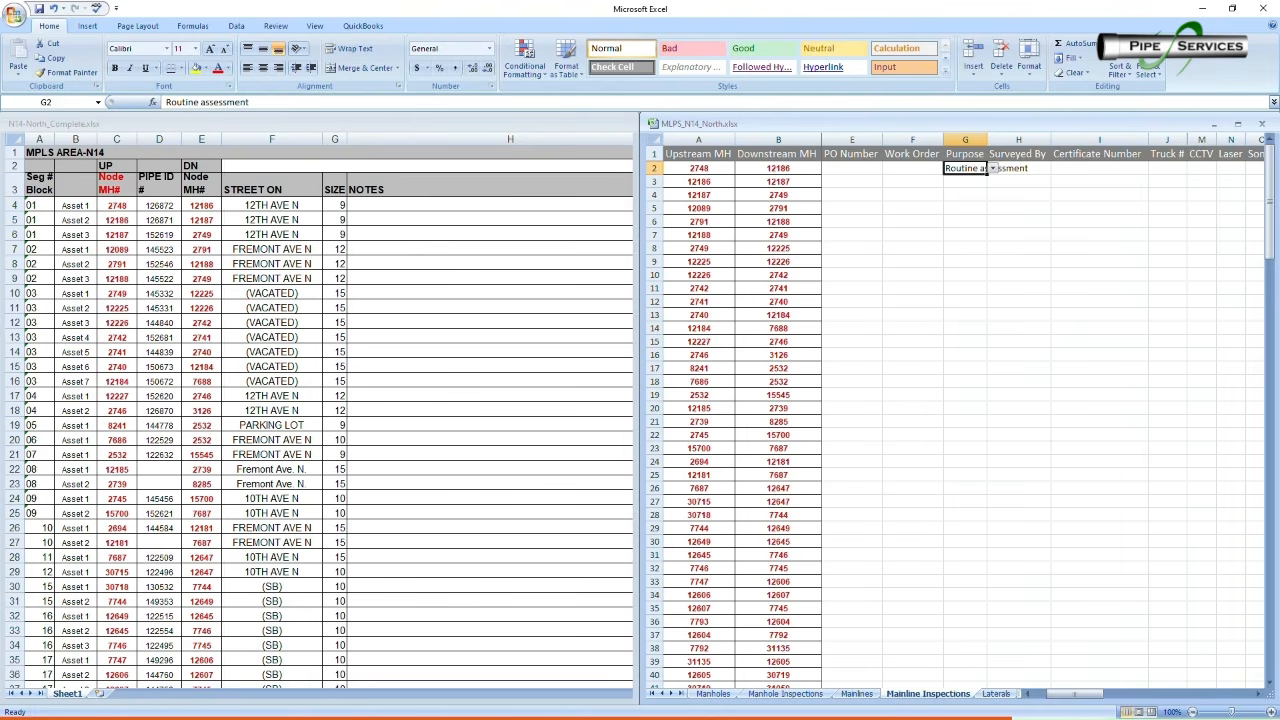
pyautogui.moveTo(987, 174); pyautogui.dragTo(970, 660)
pyautogui.doubleClick(987, 140)
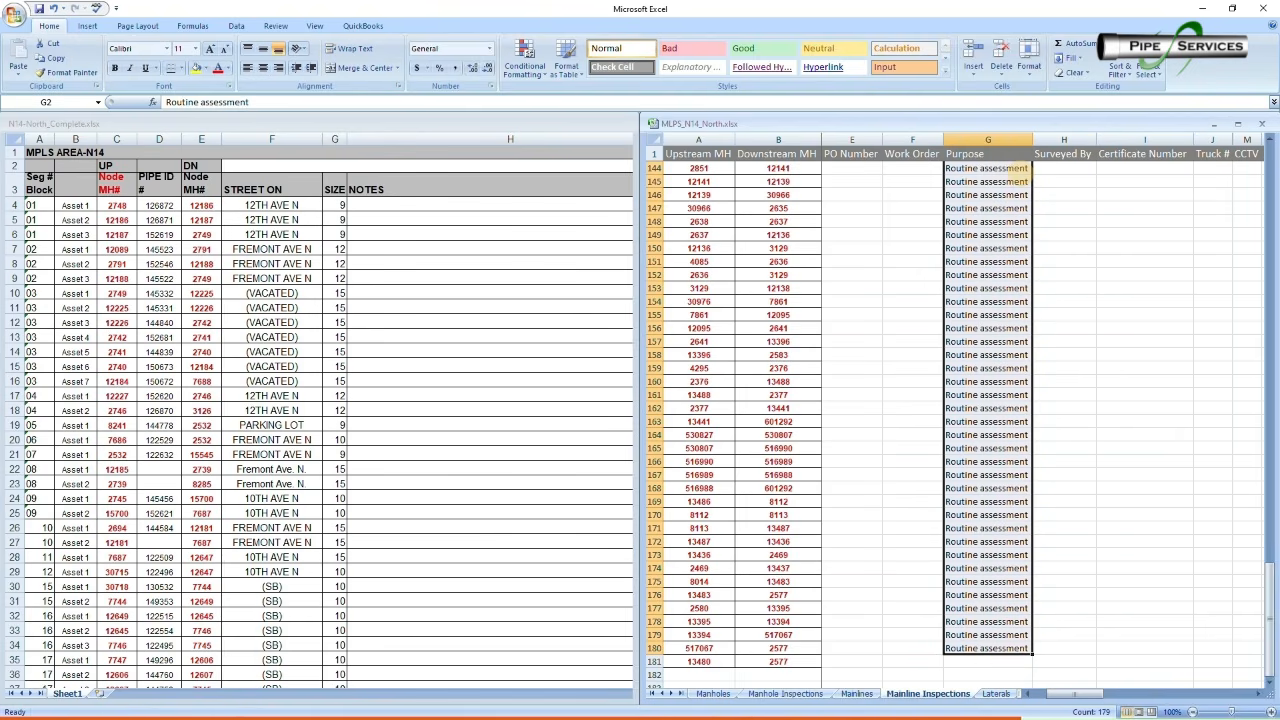
# Set CCTV to TRUE in row 144 and fill it down over the rows below
pyautogui.click(1145, 168)
pyautogui.press('Right')
pyautogui.press('Right')
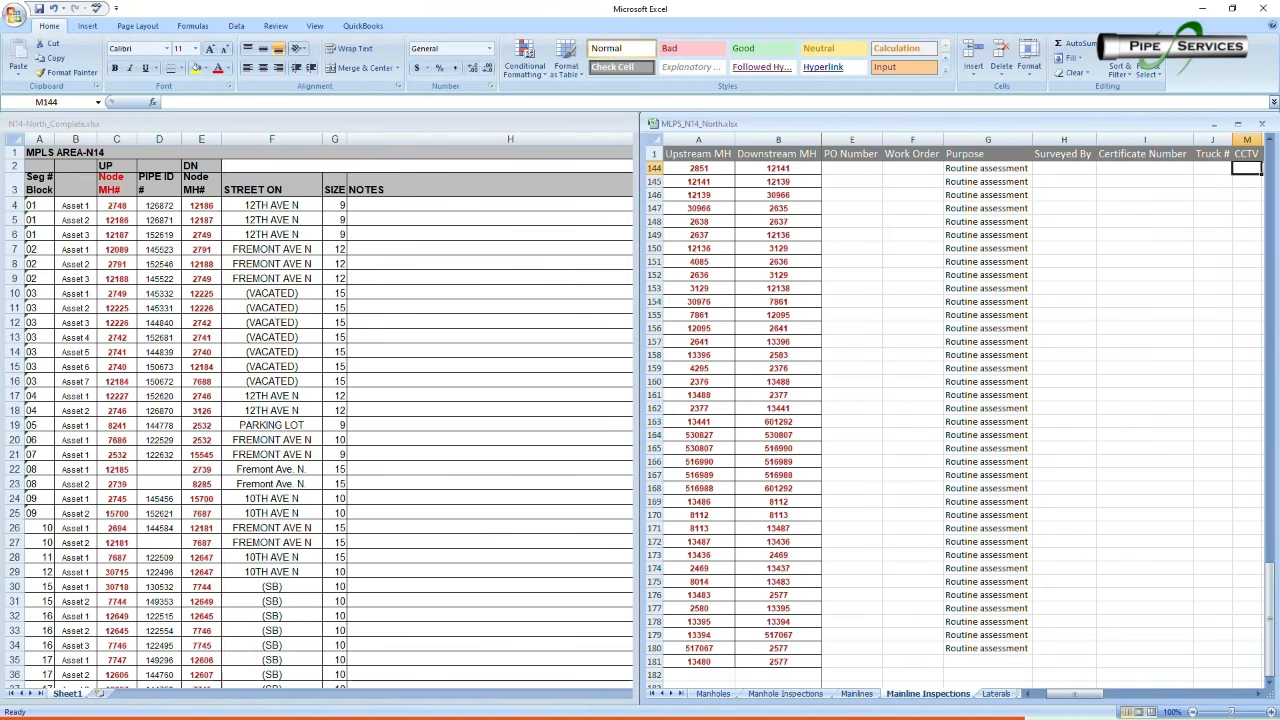
pyautogui.press('Right')
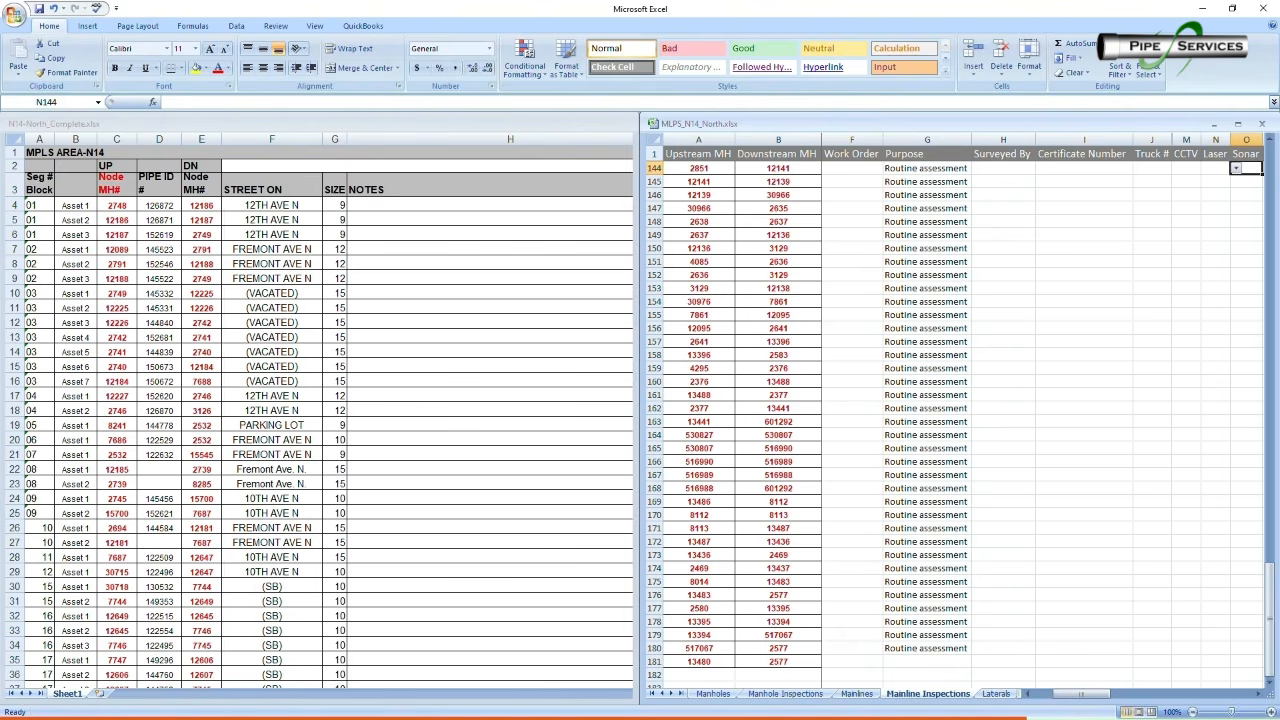
pyautogui.press('Right')
pyautogui.press('Right')
pyautogui.press('Right')
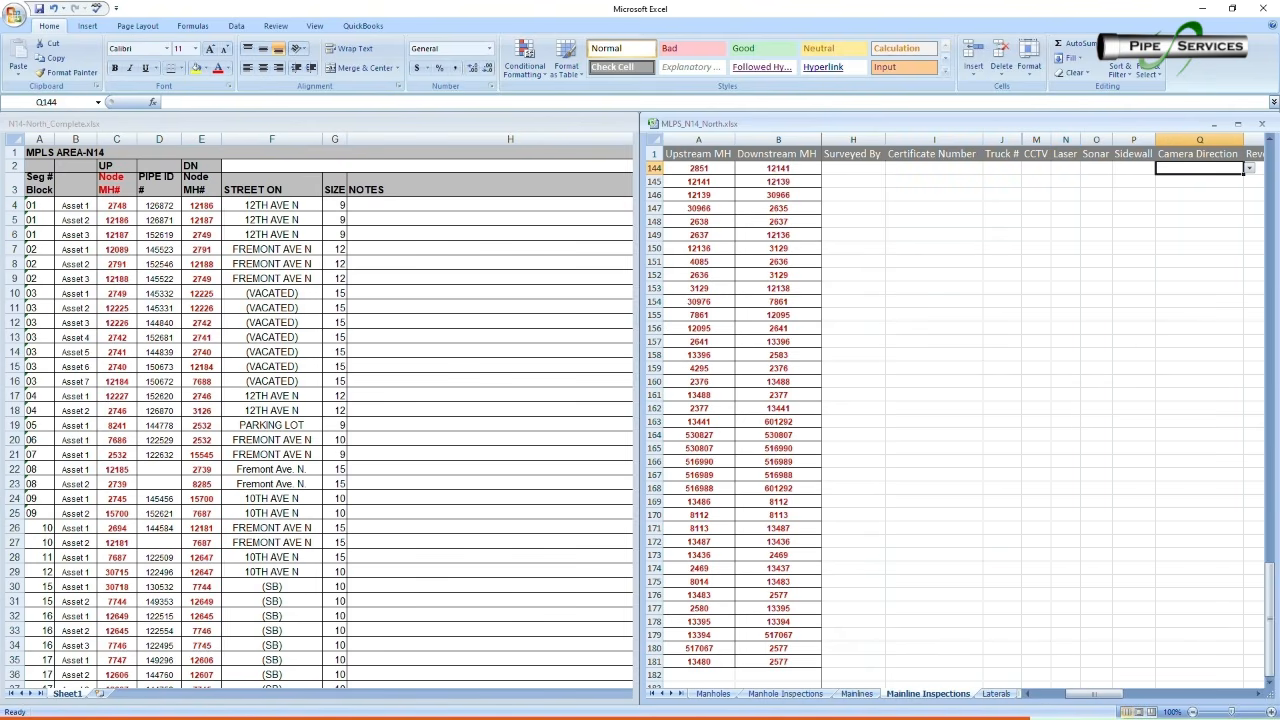
pyautogui.click(1036, 168)
pyautogui.click(1057, 168)
pyautogui.click(1036, 178)
pyautogui.moveTo(1051, 174); pyautogui.dragTo(1037, 276)
# Set CCTV to TRUE in row 2 and fill it down to row 165
pyautogui.moveTo(1267, 592); pyautogui.dragTo(1252, 150)
pyautogui.click(1038, 168)
pyautogui.click(1057, 169)
pyautogui.click(1040, 179)
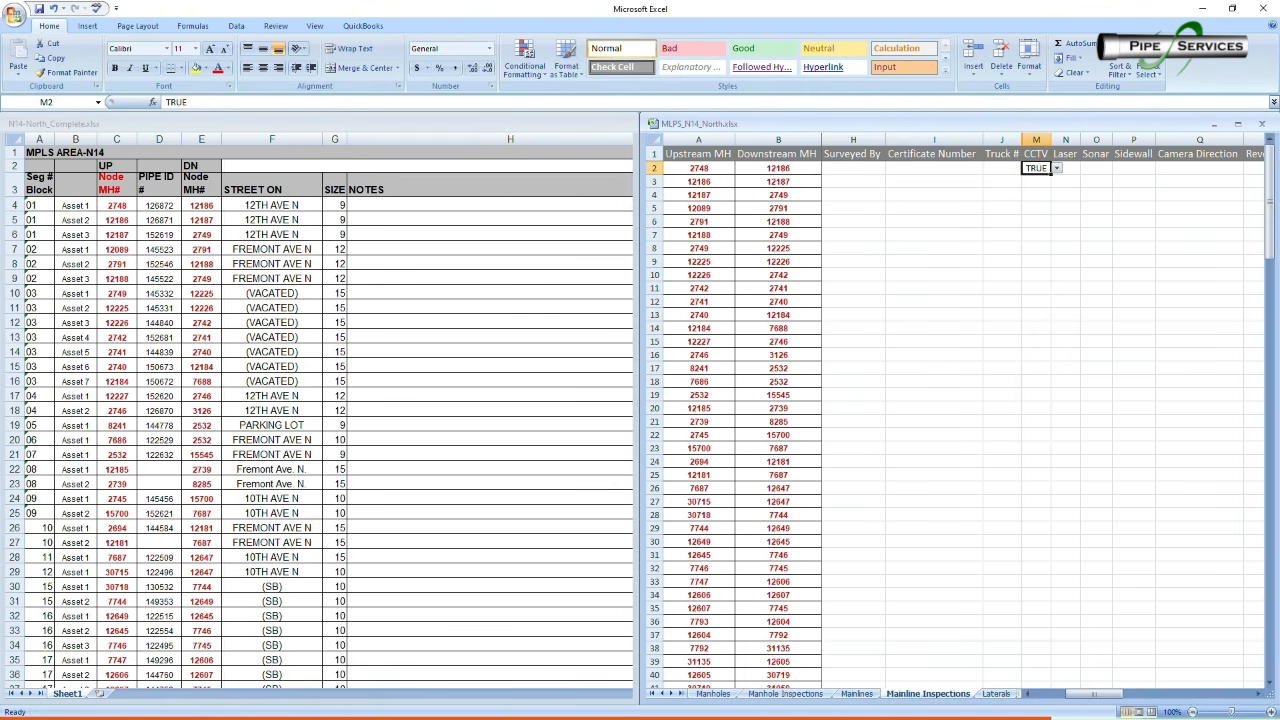
pyautogui.moveTo(1049, 174); pyautogui.dragTo(1038, 534)
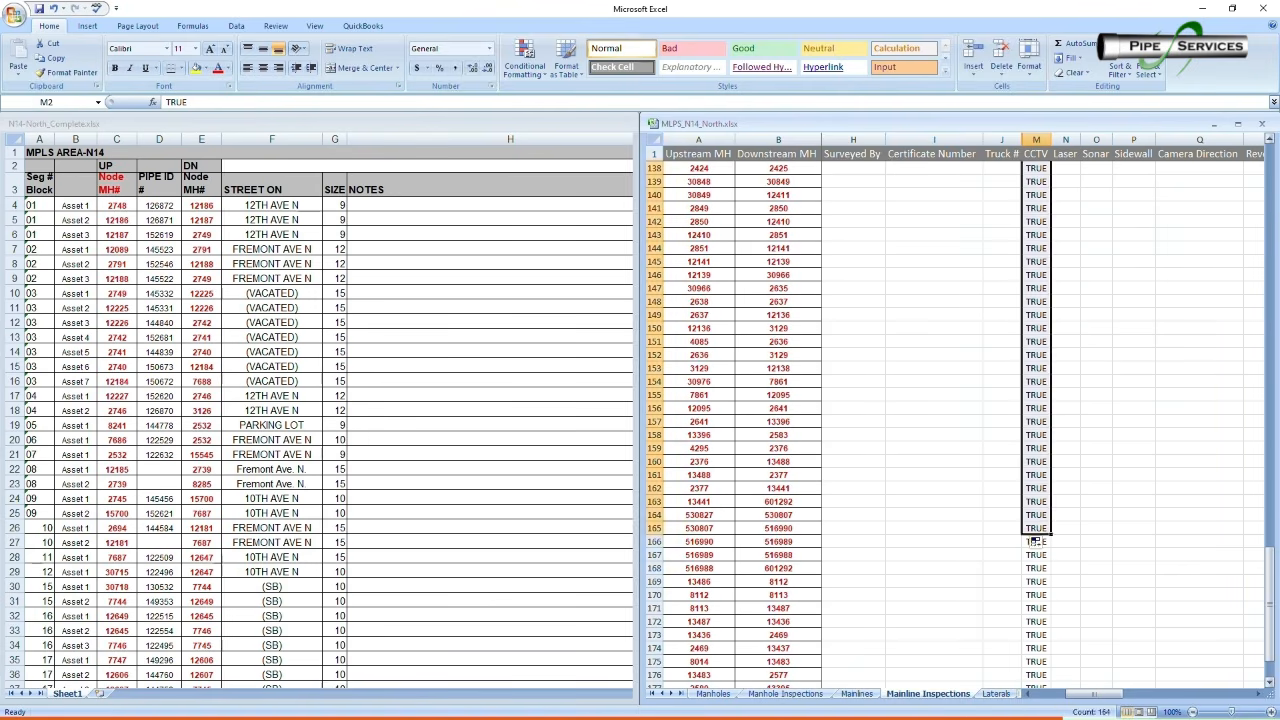
pyautogui.click(1198, 528)
pyautogui.moveTo(1271, 573); pyautogui.dragTo(1225, 148)
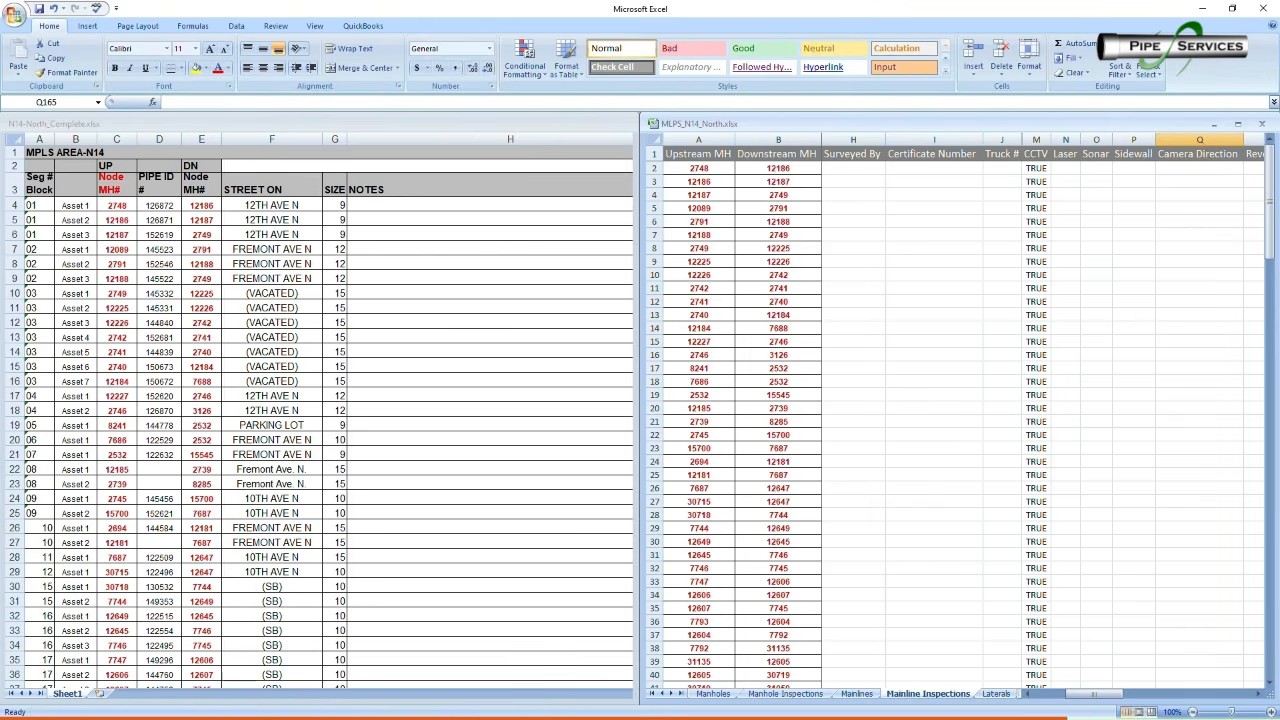
# Choose Light Cleaning as the Pre-Cleaning value in row 2 and fill it down to row 181
pyautogui.click(1066, 168)
pyautogui.click(1133, 155)
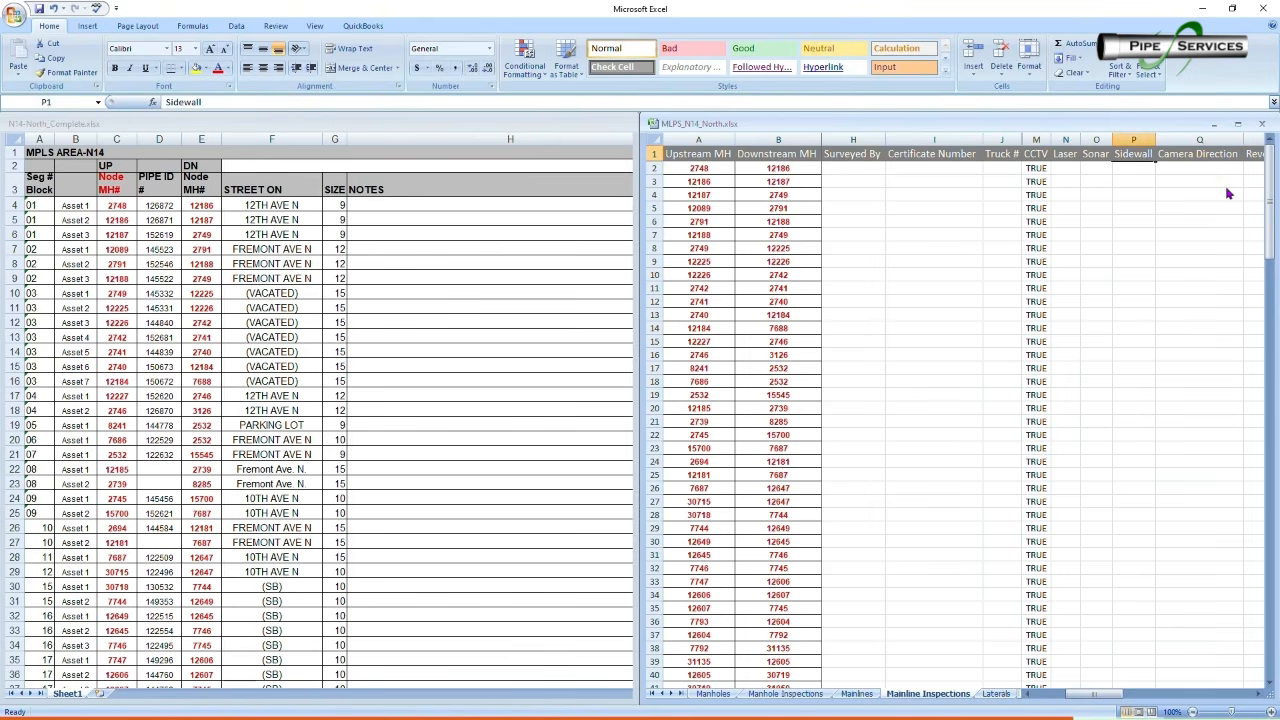
pyautogui.press('Right')
pyautogui.press('Right')
pyautogui.press('Right')
pyautogui.press('Right')
pyautogui.press('Right')
pyautogui.press('Right')
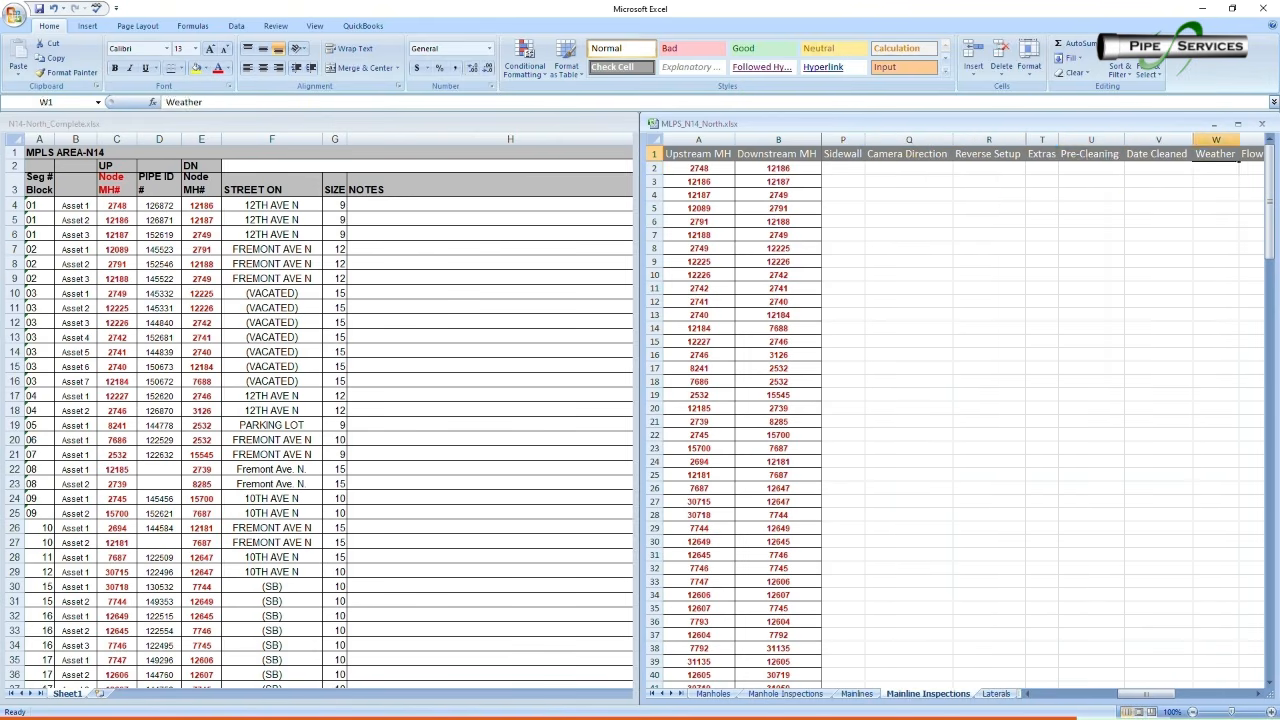
pyautogui.click(1106, 168)
pyautogui.click(1130, 169)
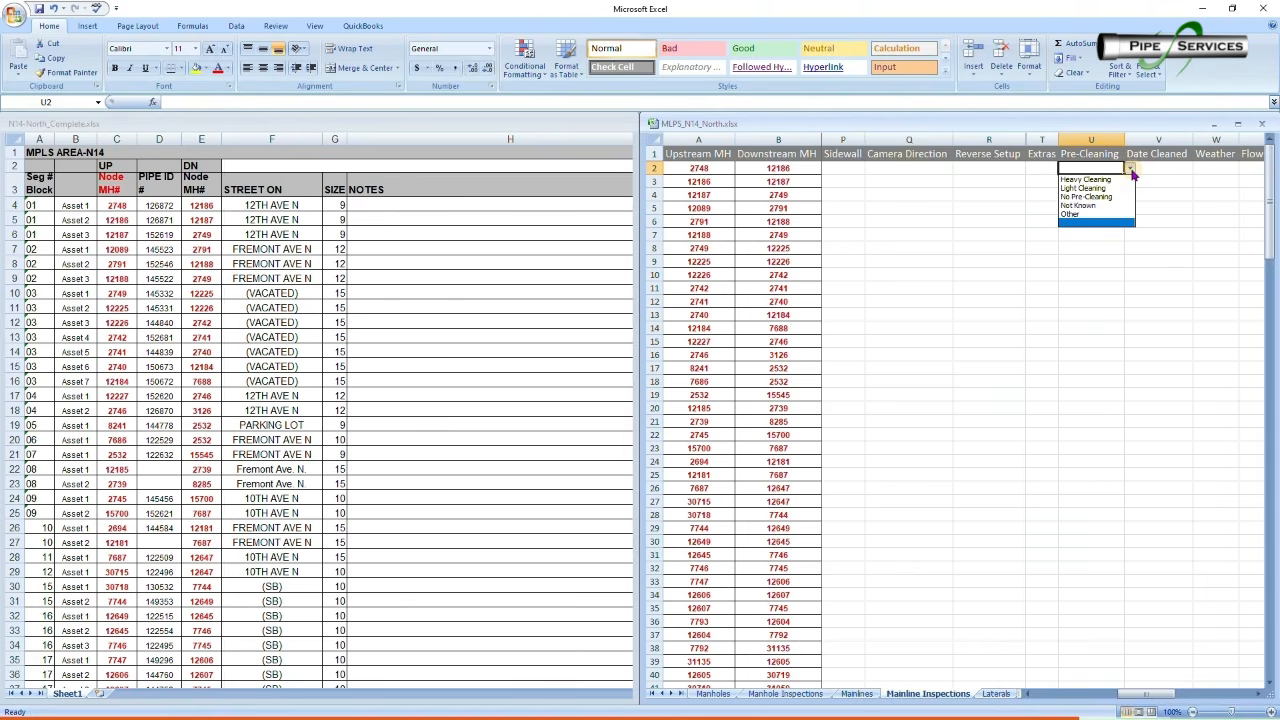
pyautogui.click(1118, 188)
pyautogui.moveTo(1125, 175); pyautogui.dragTo(1100, 660)
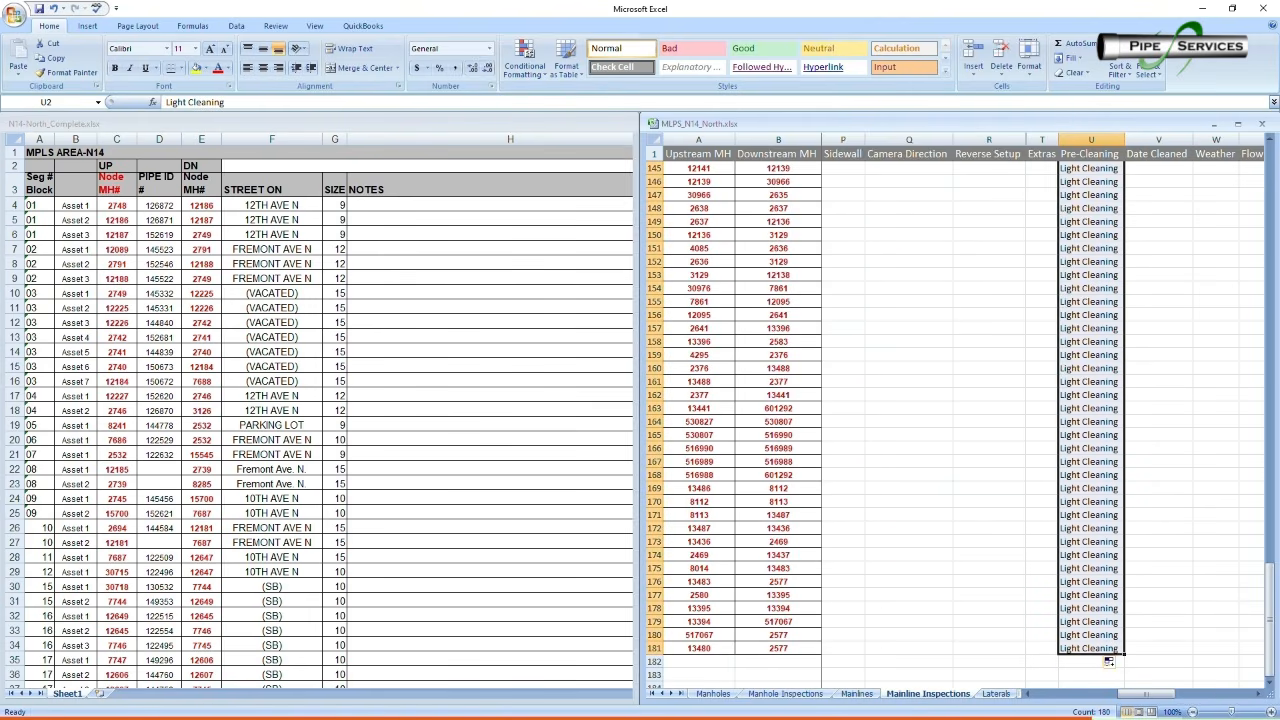
pyautogui.moveTo(1268, 610); pyautogui.dragTo(1264, 150)
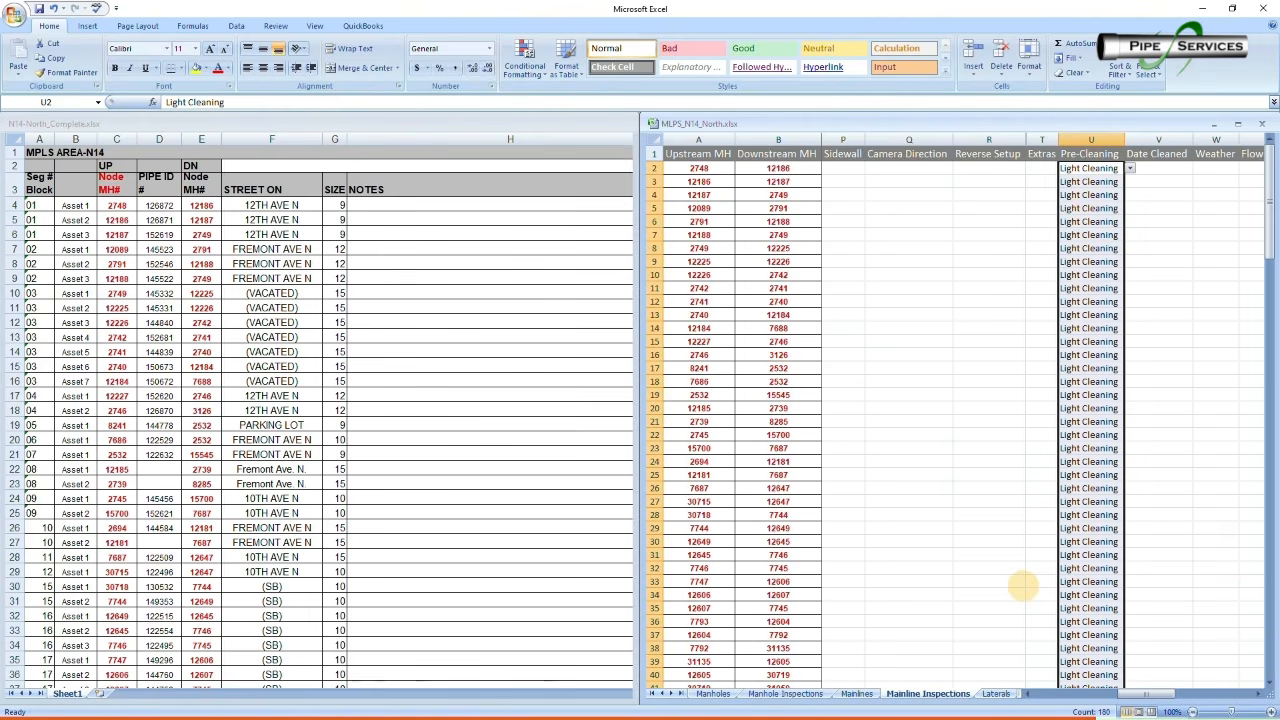
# Look through the remaining Mainline Inspections columns after Pre-Cleaning, from Date Cleaned past Zoom and Other
pyautogui.moveTo(1150, 694); pyautogui.dragTo(1172, 695)
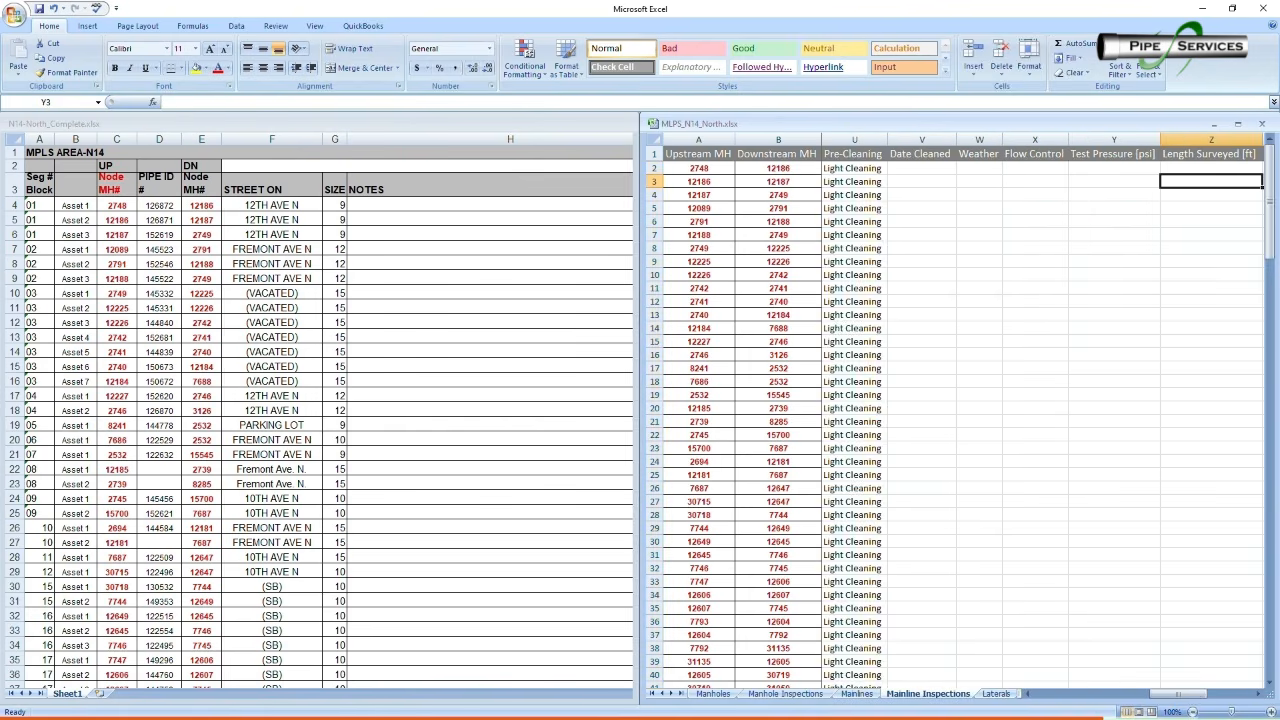
pyautogui.press('Right')
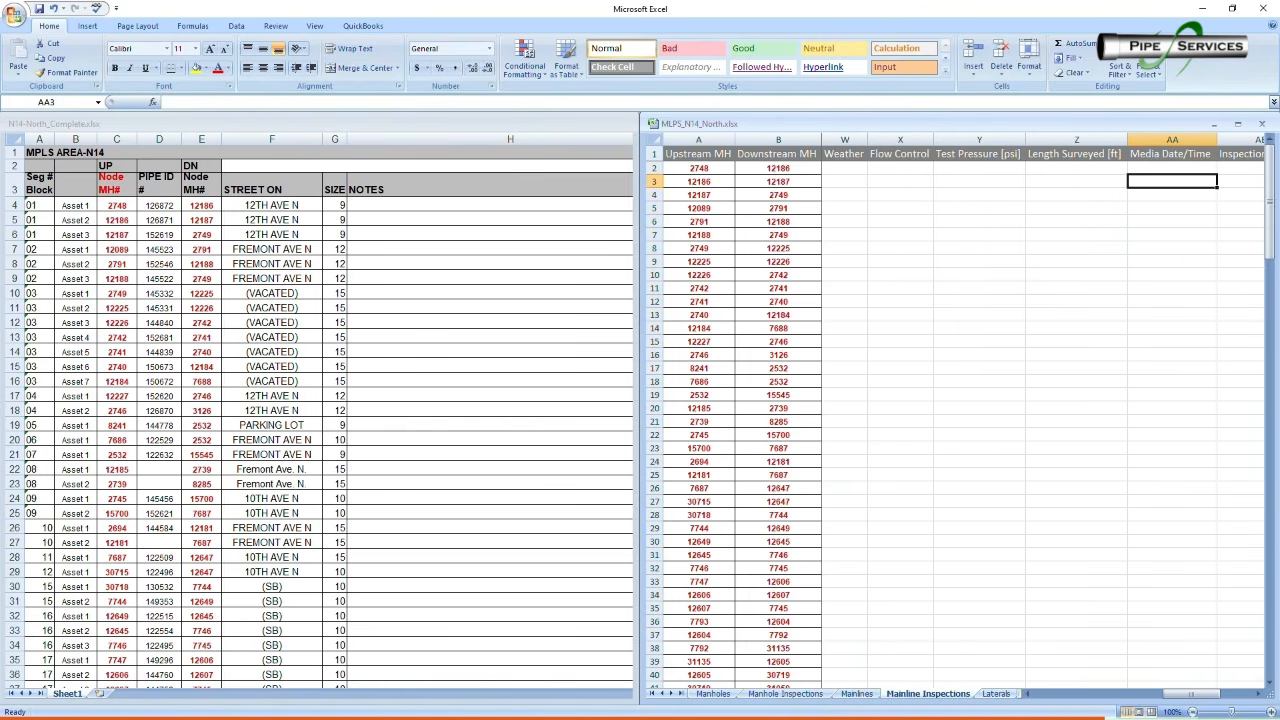
pyautogui.press('Right')
pyautogui.press('Right')
pyautogui.press('Right')
pyautogui.press('Right')
pyautogui.press('Right')
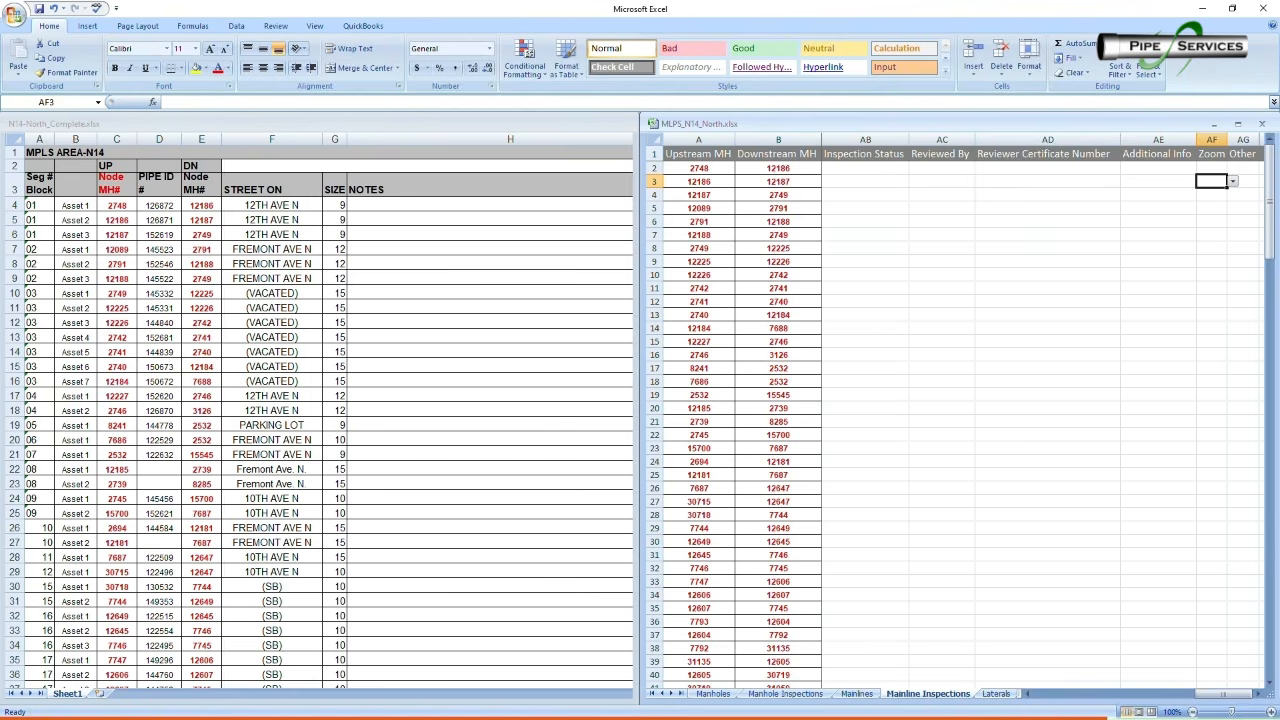
pyautogui.press('Right')
pyautogui.press('Right')
pyautogui.press('Right')
# Close the N14-North_Complete workbook and maximize the MLPS_N14_North workbook at its first columns
pyautogui.moveTo(1211, 694); pyautogui.dragTo(1021, 695)
pyautogui.click(625, 123)
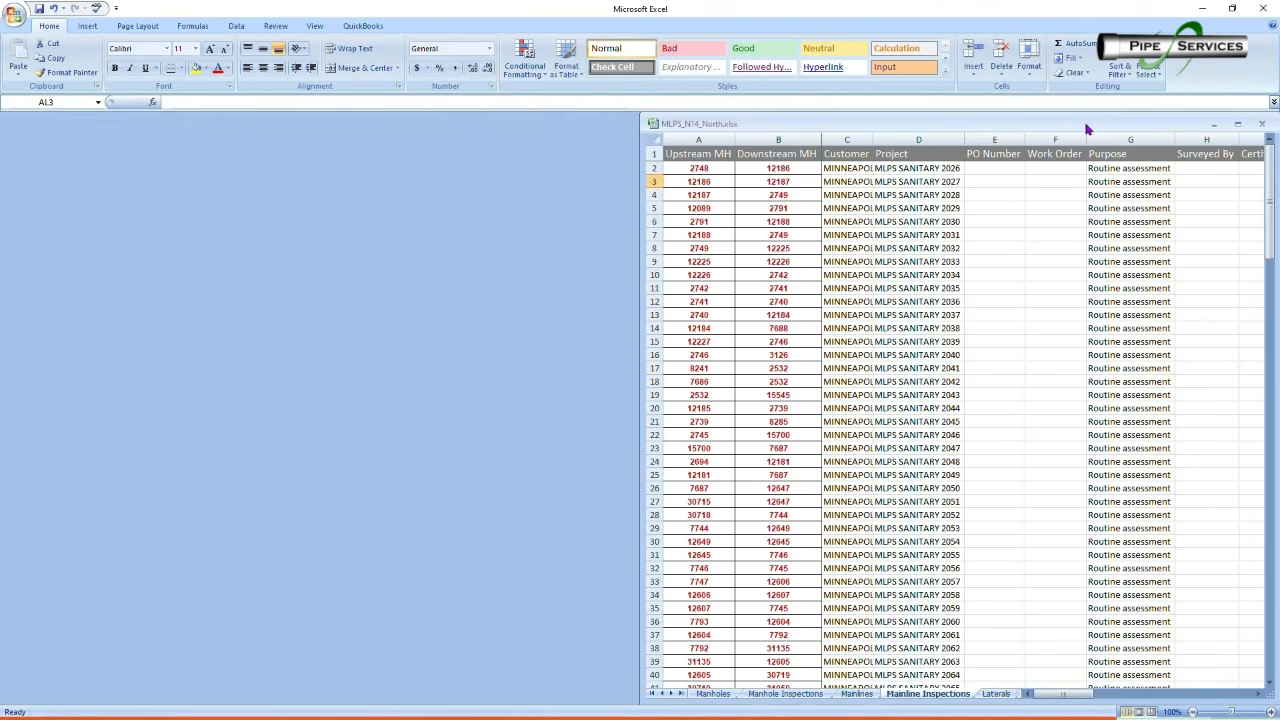
pyautogui.doubleClick(1086, 126)
# Close the MLPS_N14_North workbook with Excel and return to PipeTech Review
pyautogui.click(20, 20)
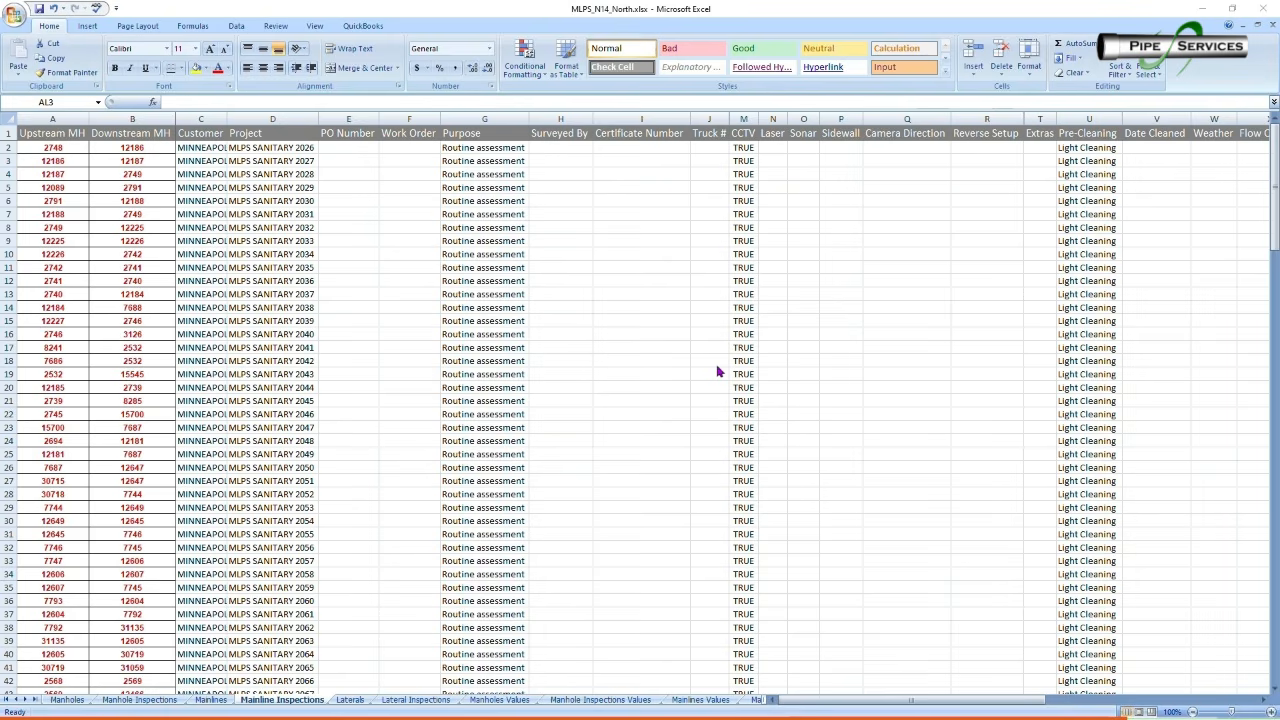
pyautogui.click(1046, 15)
pyautogui.click(1265, 8)
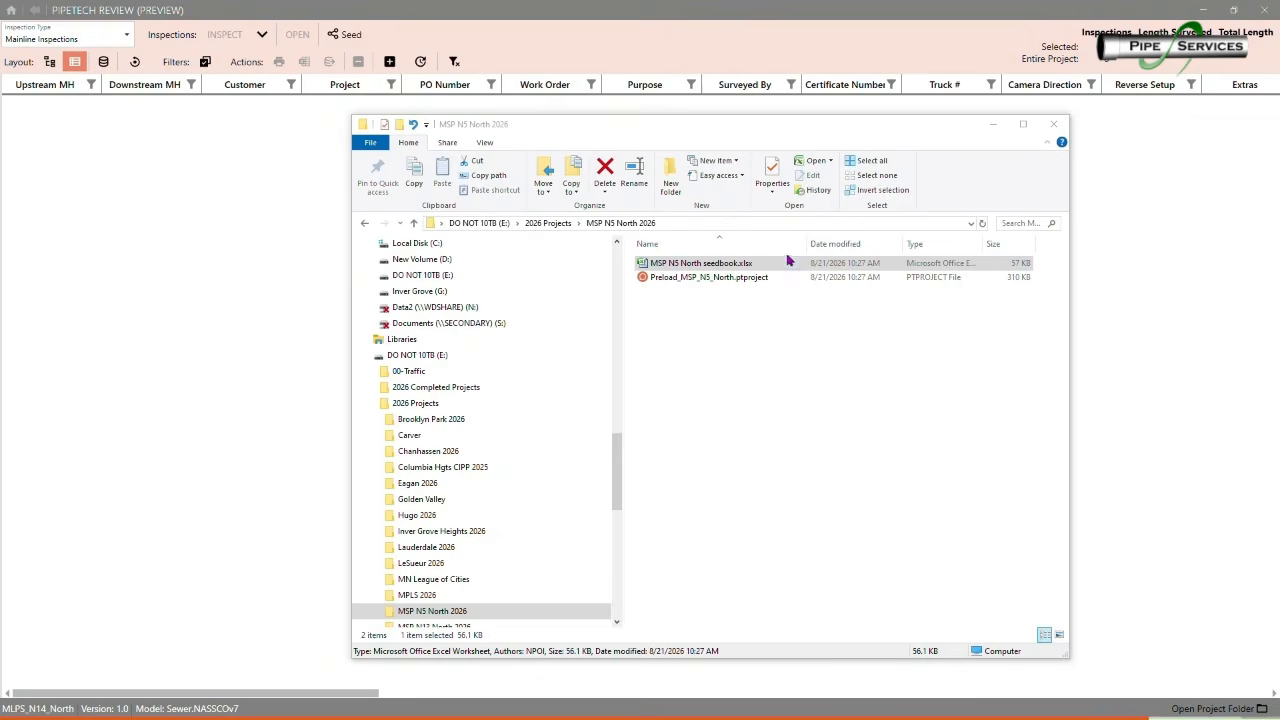
# Import MLPS_N14_North.xlsx from the MSP N14 North 2026 folder as the seed for the project's mainline inspections
pyautogui.click(1121, 217)
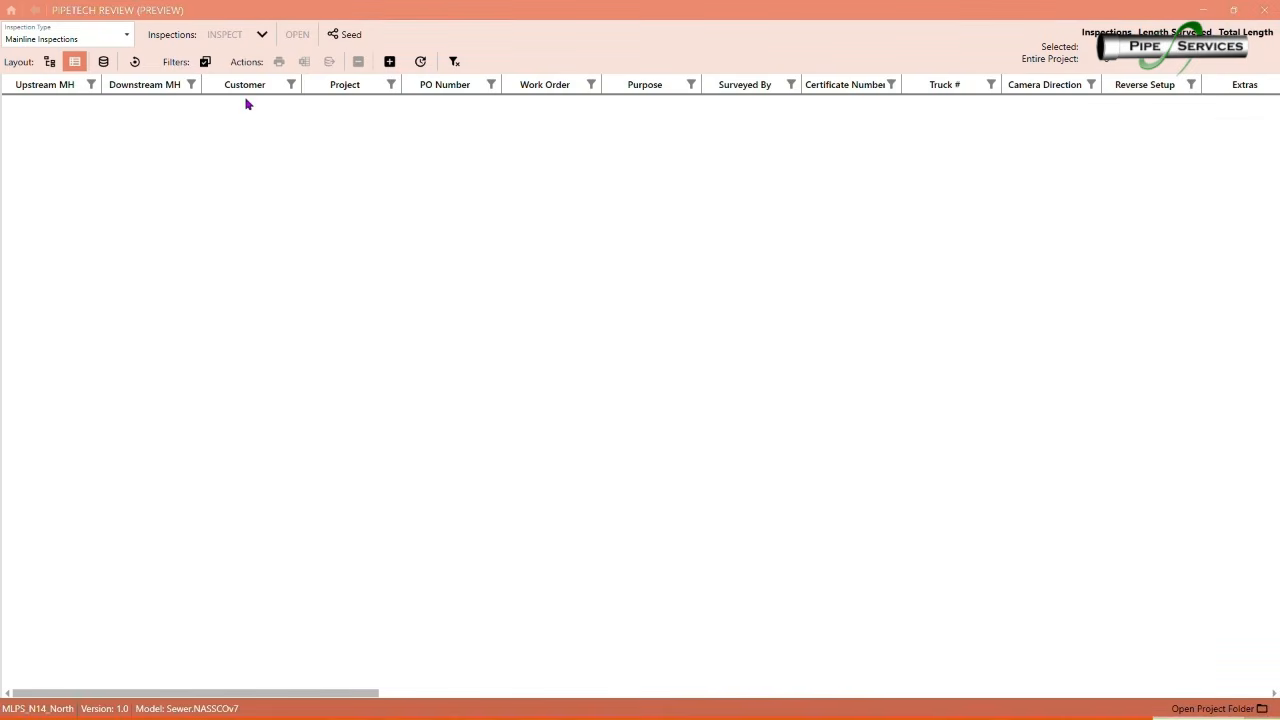
pyautogui.click(345, 35)
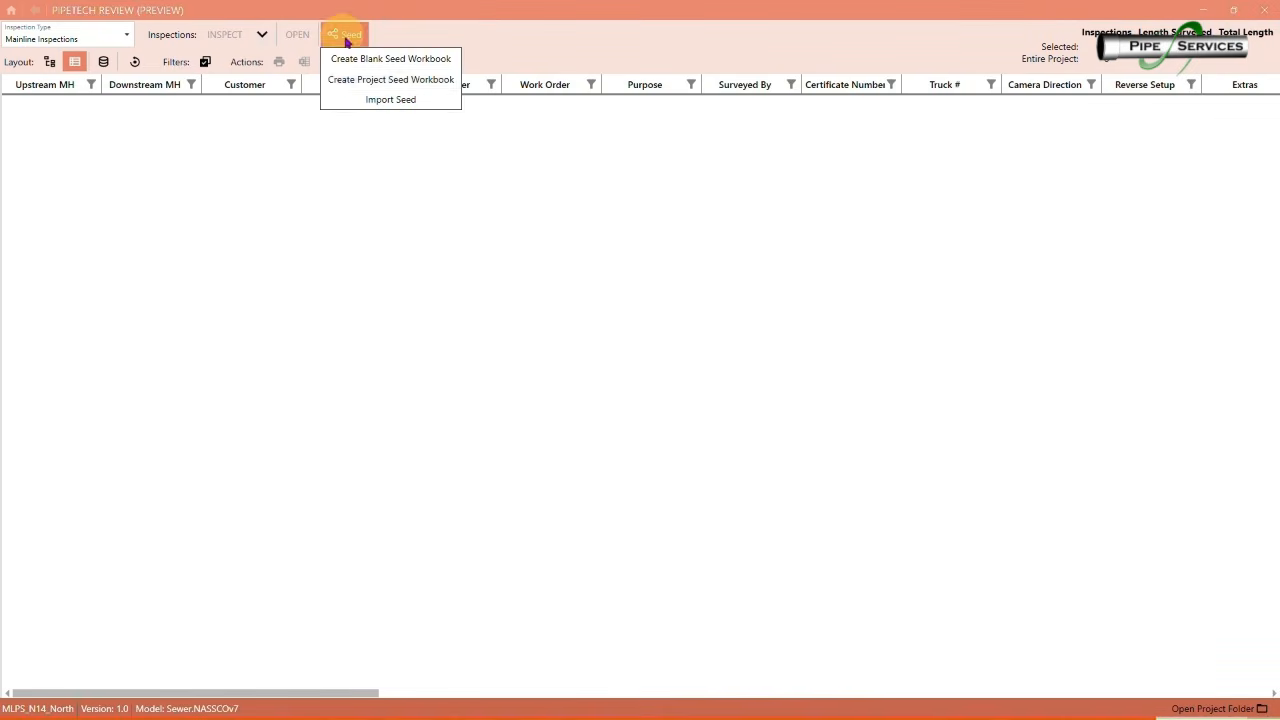
pyautogui.click(395, 100)
pyautogui.click(376, 134)
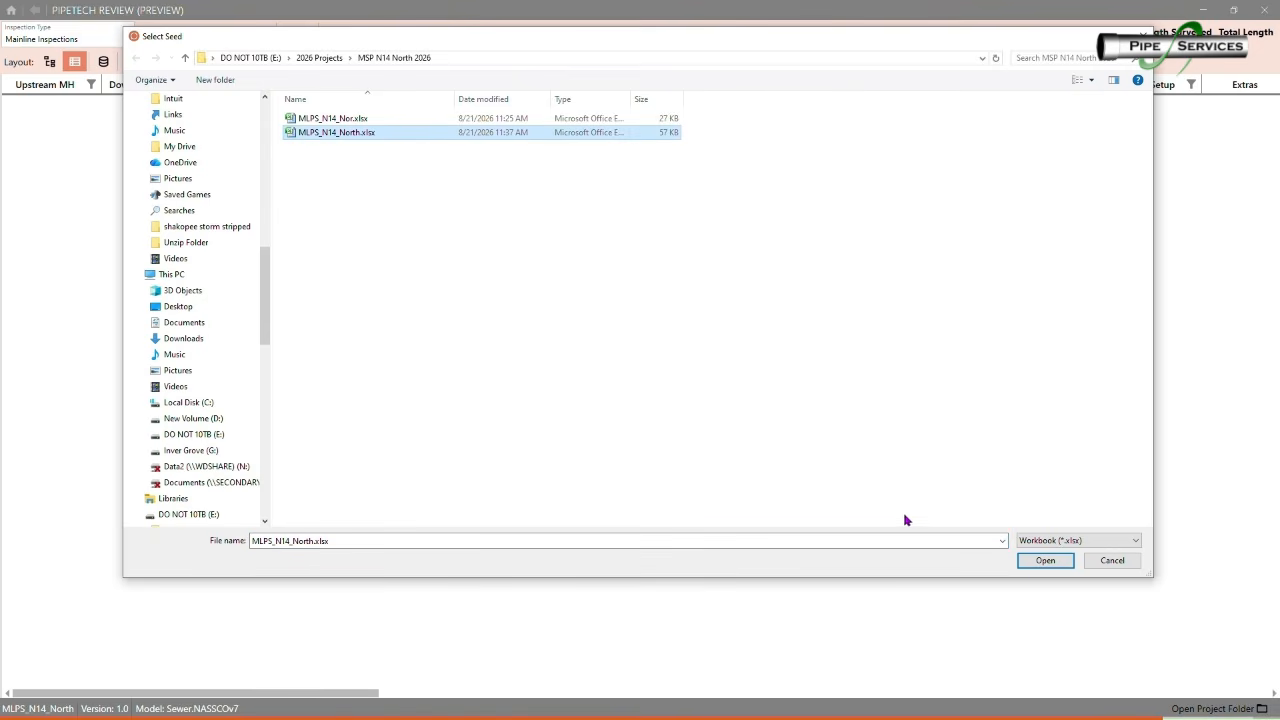
pyautogui.press('Return')
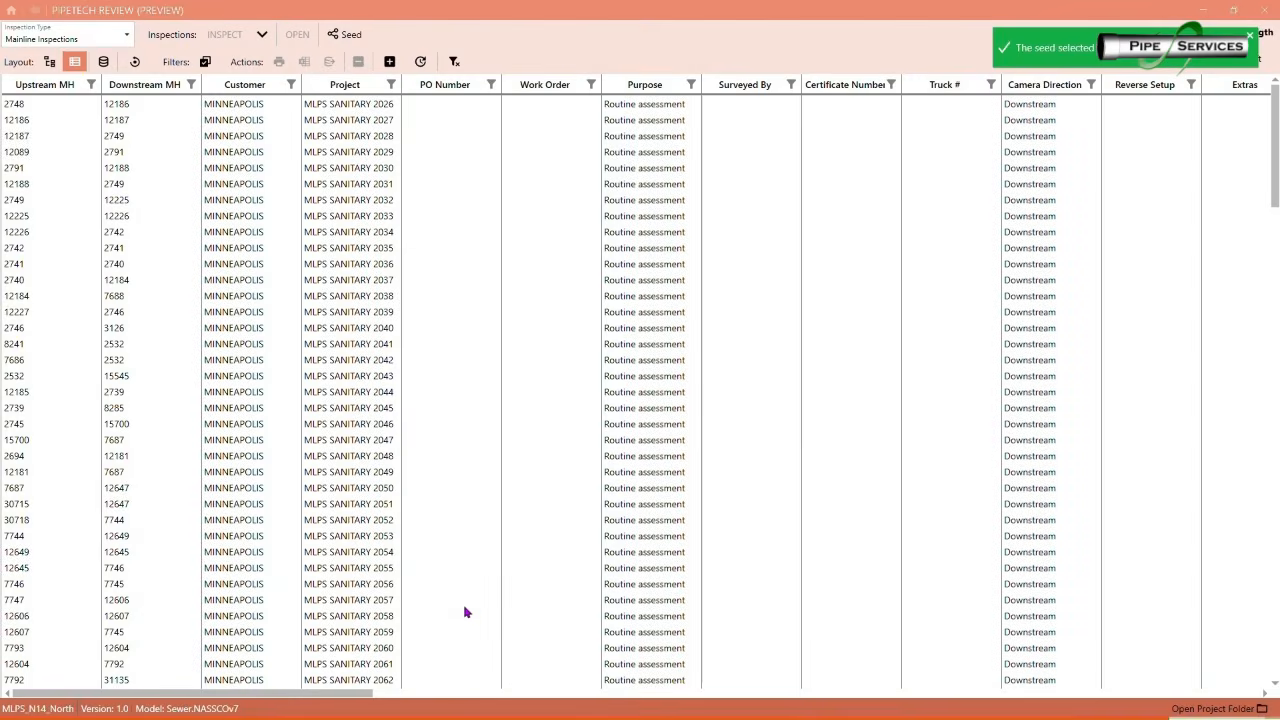
# Switch to File Explorer and open the MSP N14 North 2026 folder to check its project and workbook files
pyautogui.moveTo(615, 718)
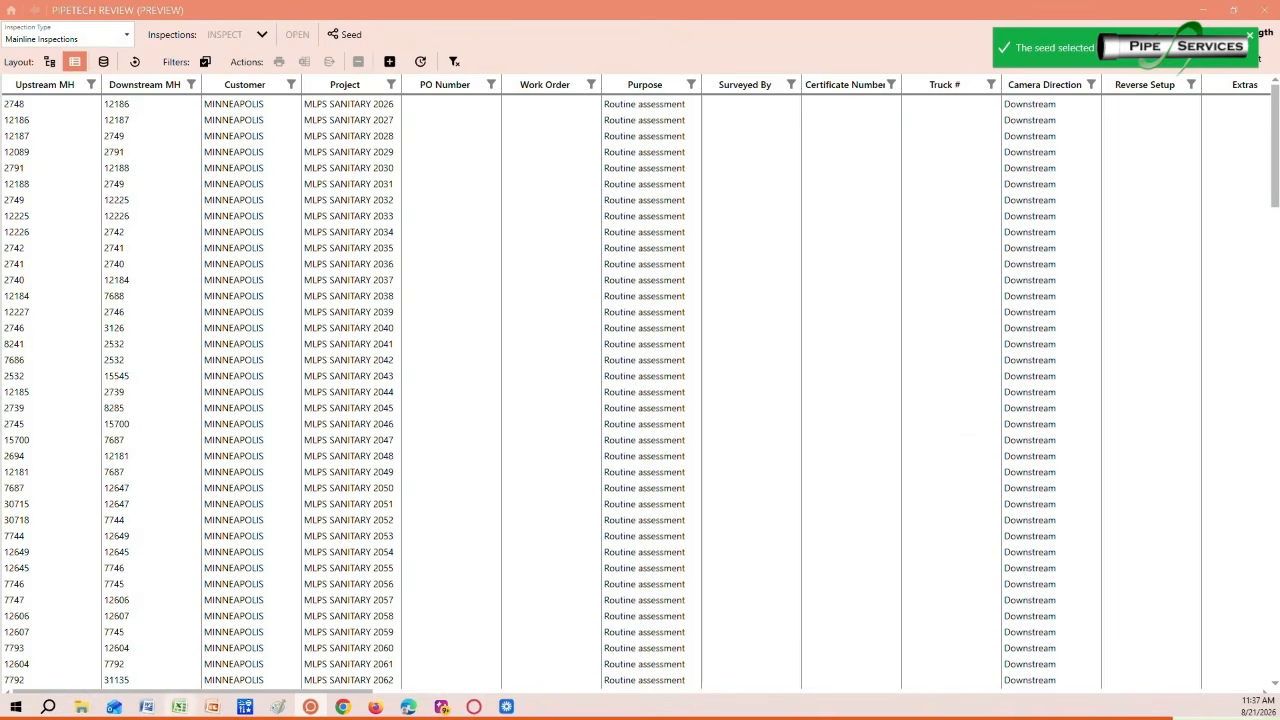
pyautogui.click(81, 707)
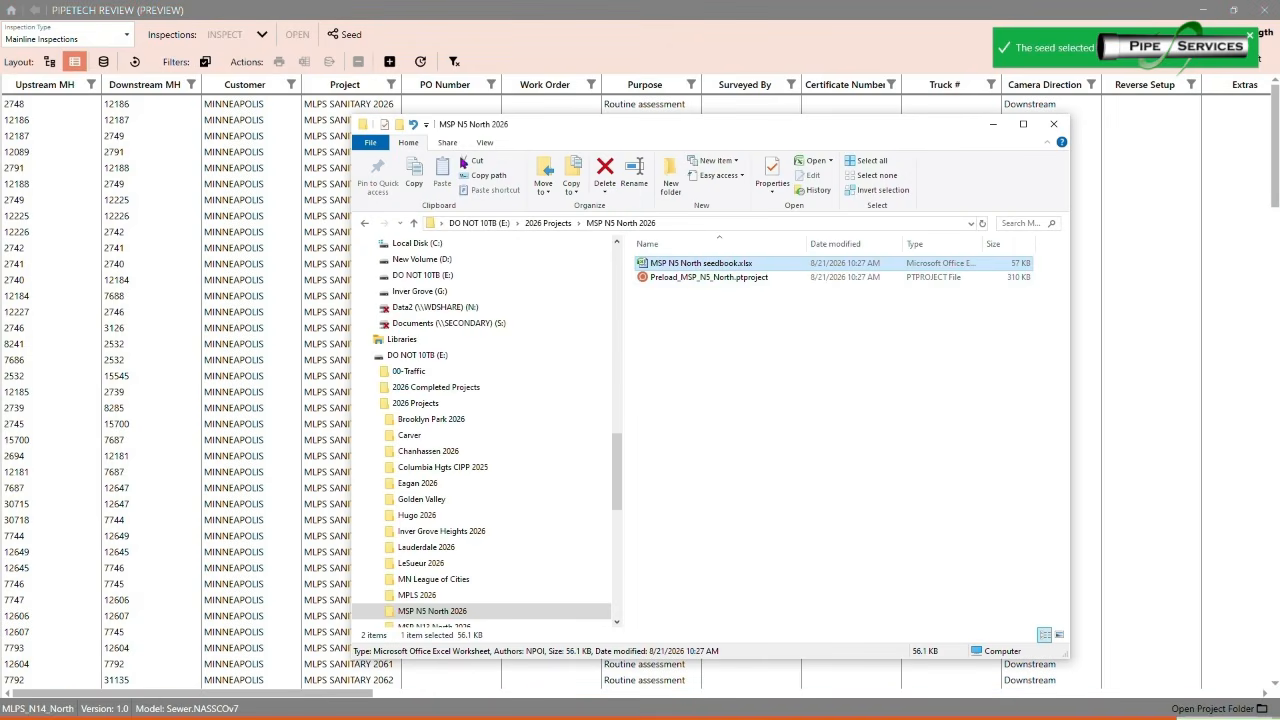
pyautogui.click(413, 222)
pyautogui.doubleClick(737, 456)
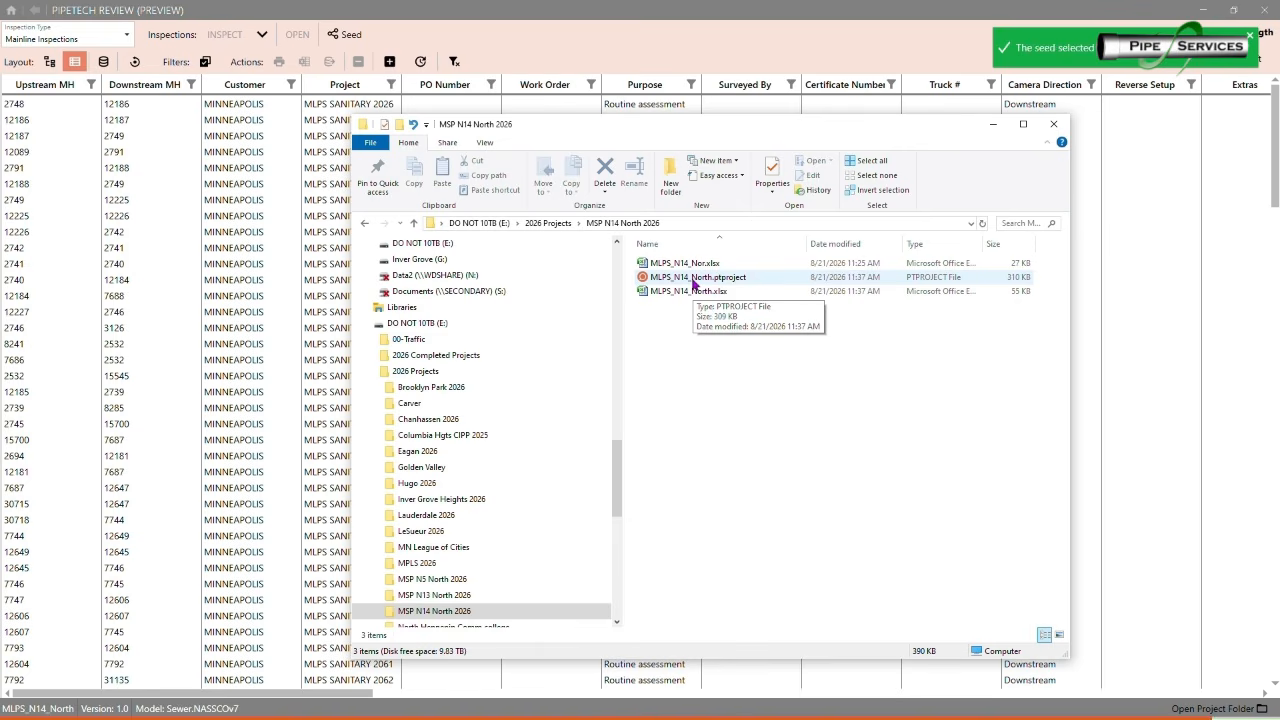
# Return to PipeTech Review and look through the seeded mainline inspection columns to Rim to Invert (D) and back
pyautogui.click(1133, 201)
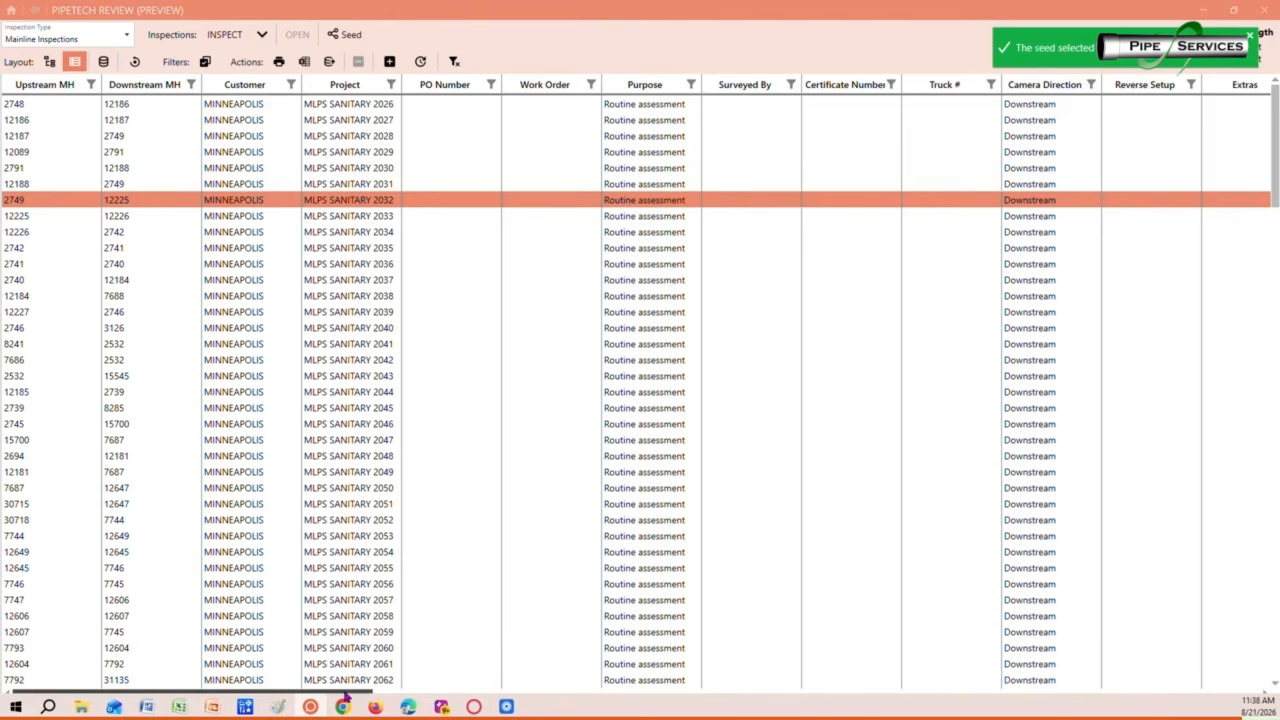
pyautogui.moveTo(352, 690); pyautogui.dragTo(1240, 690)
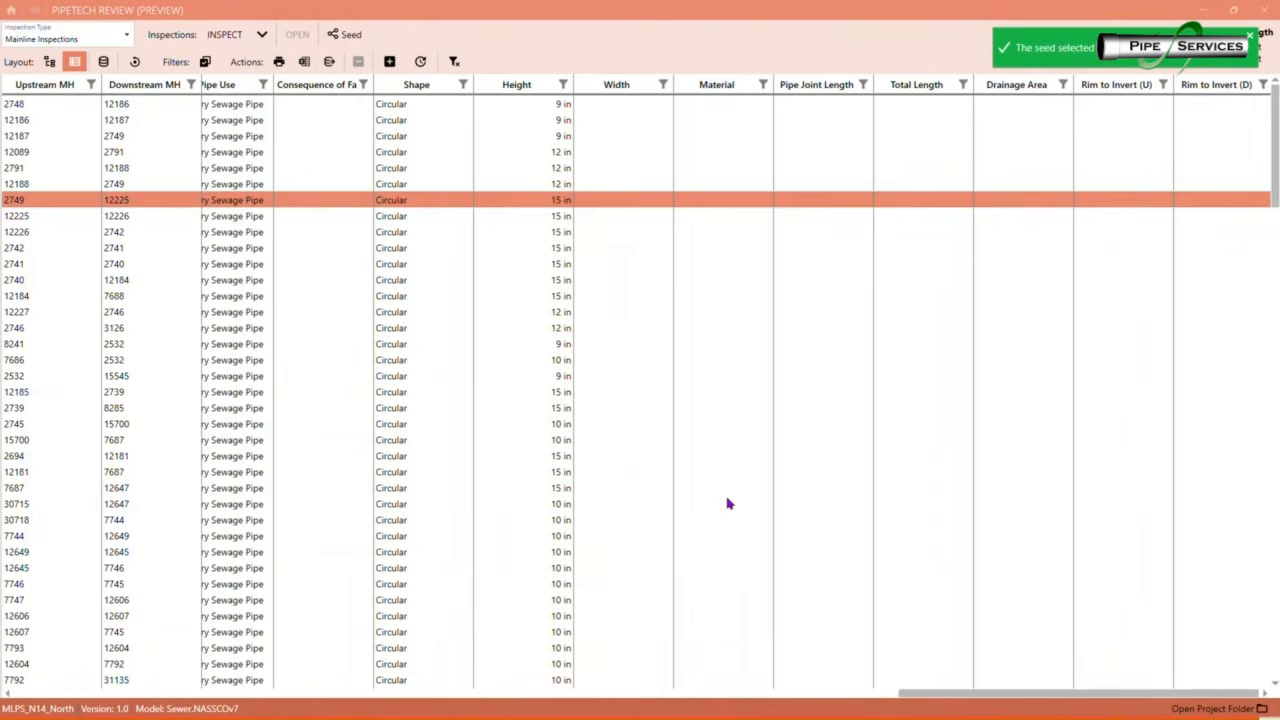
pyautogui.moveTo(1070, 692); pyautogui.dragTo(200, 694)
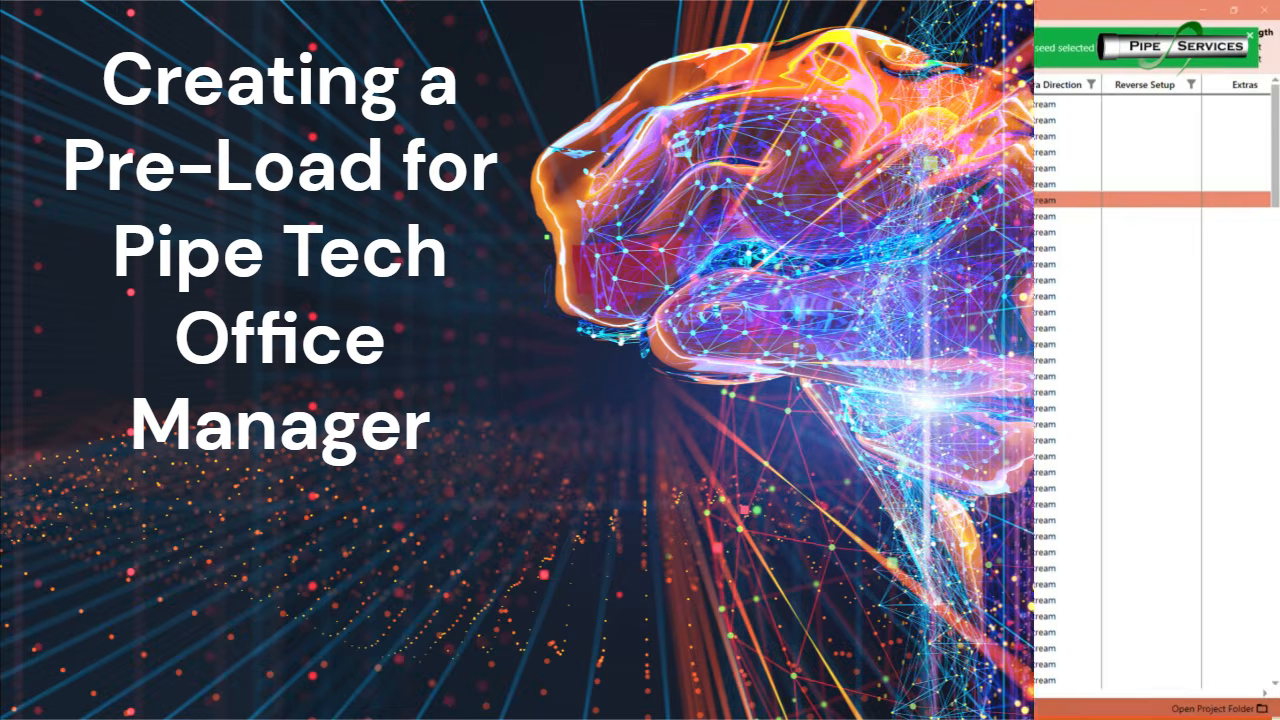